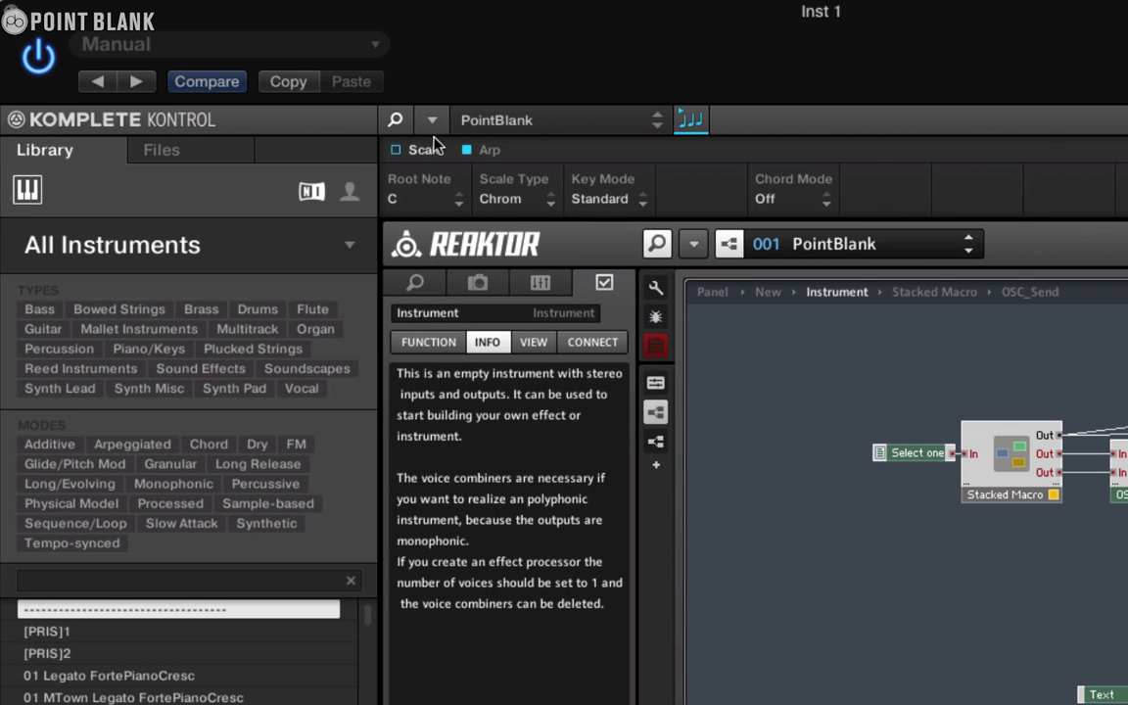
Choose the Japanese scale type with Harmonizer chord mode, then show the Arp settings.
{"action": "left_click", "coordinate": [519, 198]}
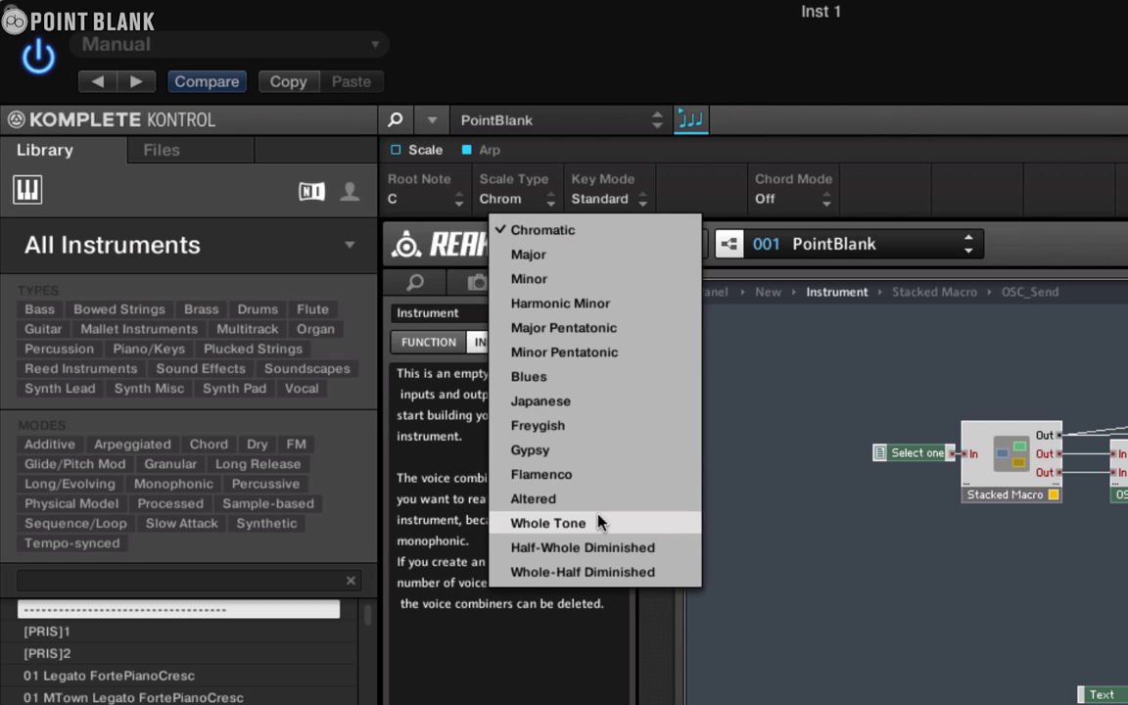
{"action": "left_click", "coordinate": [607, 401]}
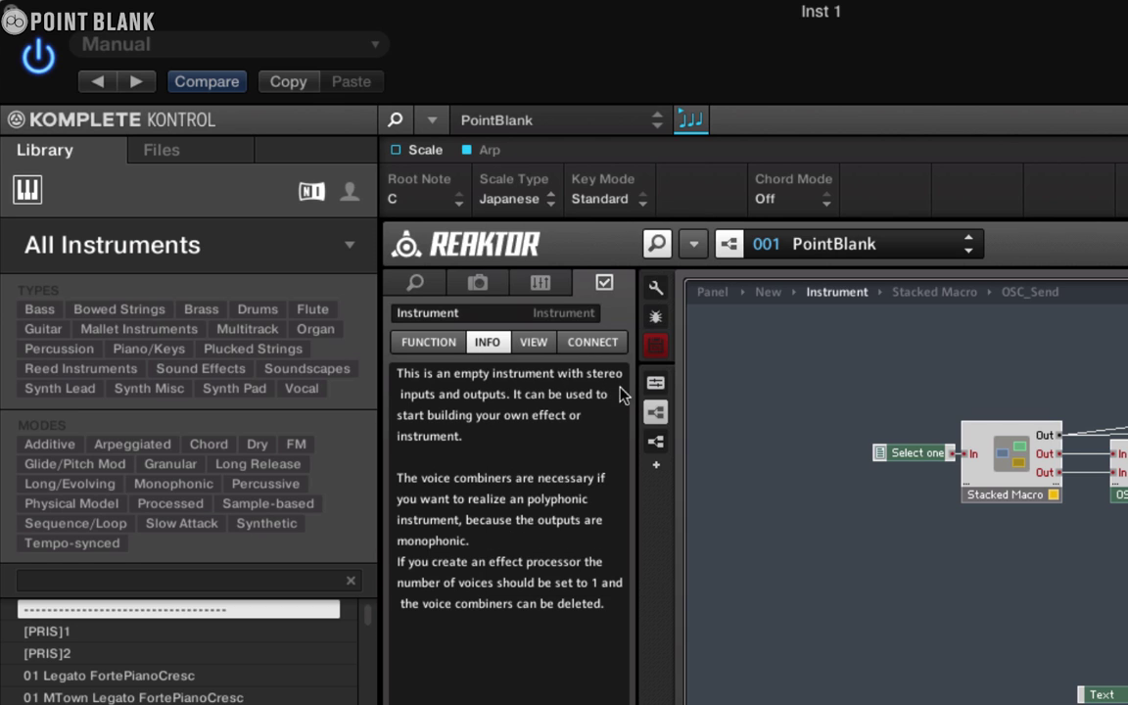
{"action": "left_click", "coordinate": [786, 203]}
{"action": "left_click", "coordinate": [796, 253]}
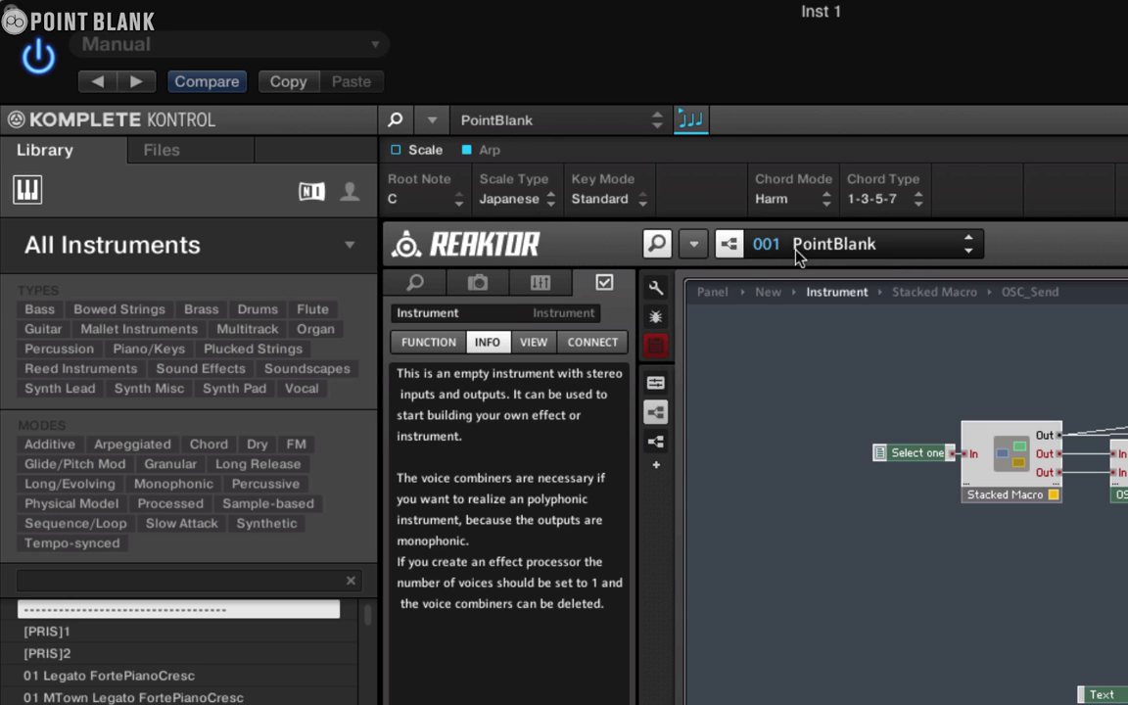
{"action": "left_click", "coordinate": [489, 151]}
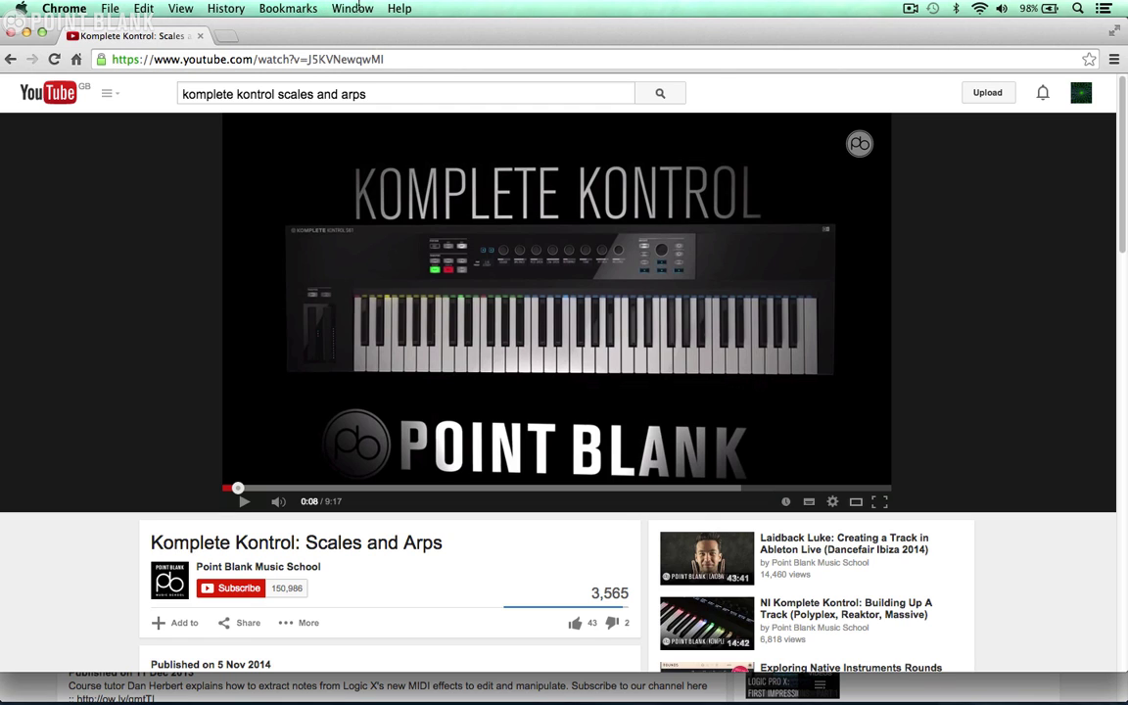
Switch to the Chrome window with the 'Routing and Recording Notes from Logic X MIDI Effects' video.
{"action": "left_click", "coordinate": [354, 7]}
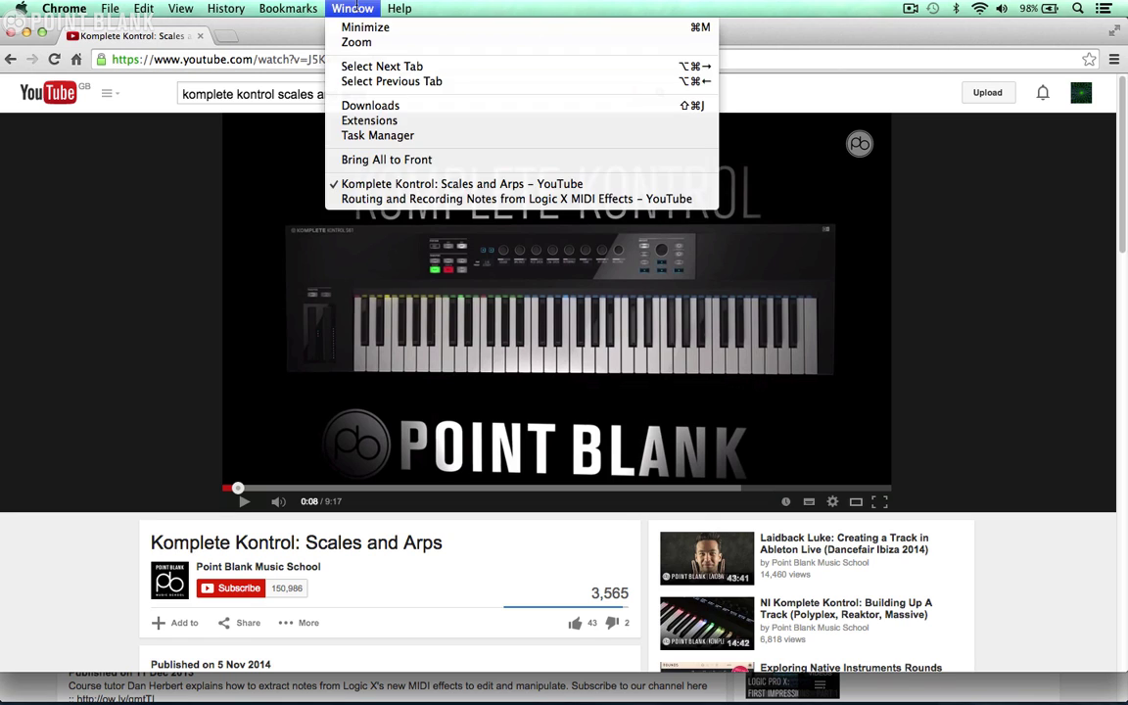
{"action": "left_click", "coordinate": [414, 199]}
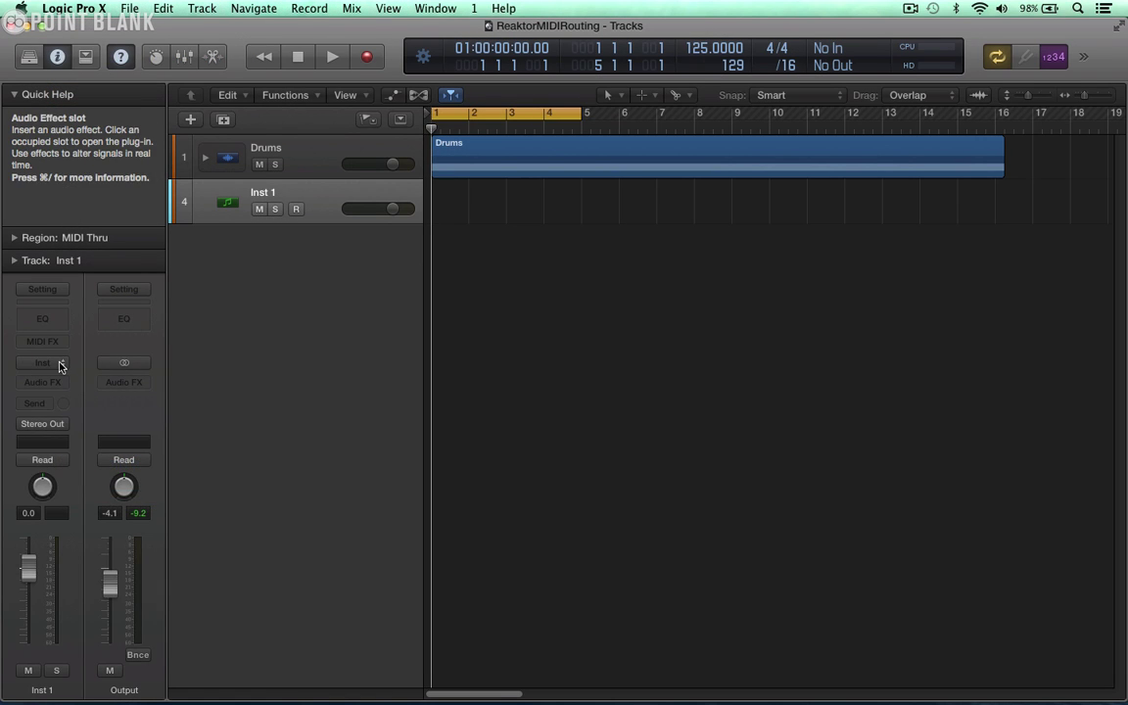
Insert AU Instruments > Native Instruments > Komplete Kontrol > Stereo on Inst 1.
{"action": "left_click", "coordinate": [61, 364]}
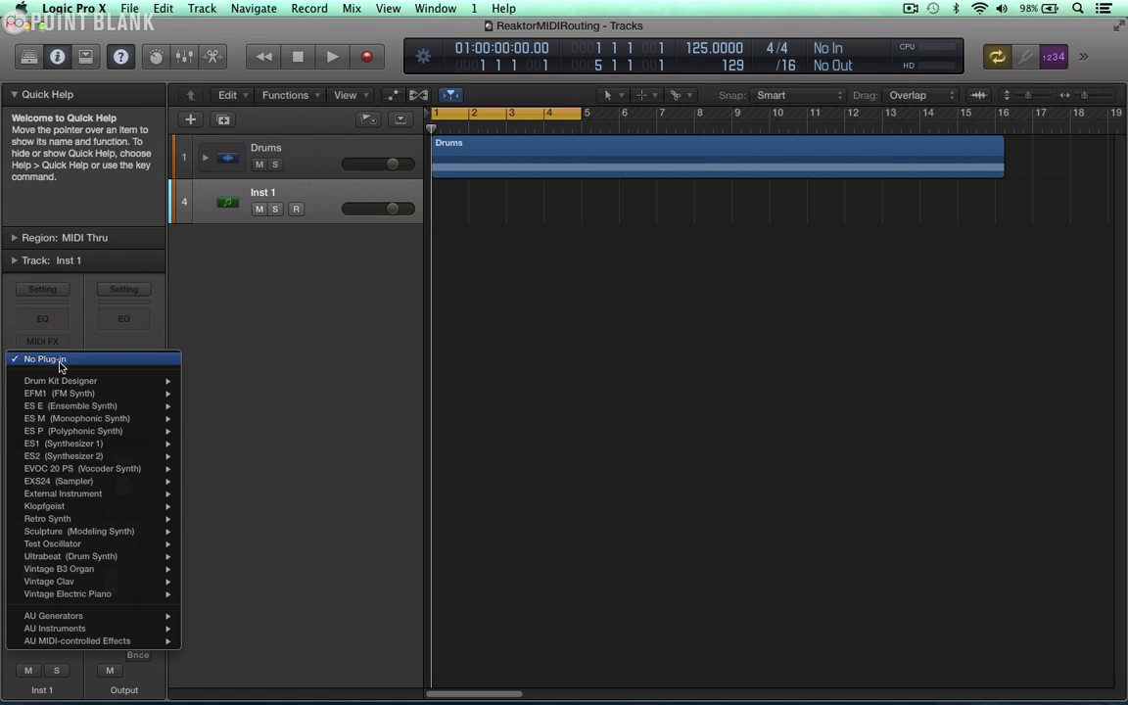
{"action": "mouse_move", "coordinate": [88, 629]}
{"action": "mouse_move", "coordinate": [240, 634]}
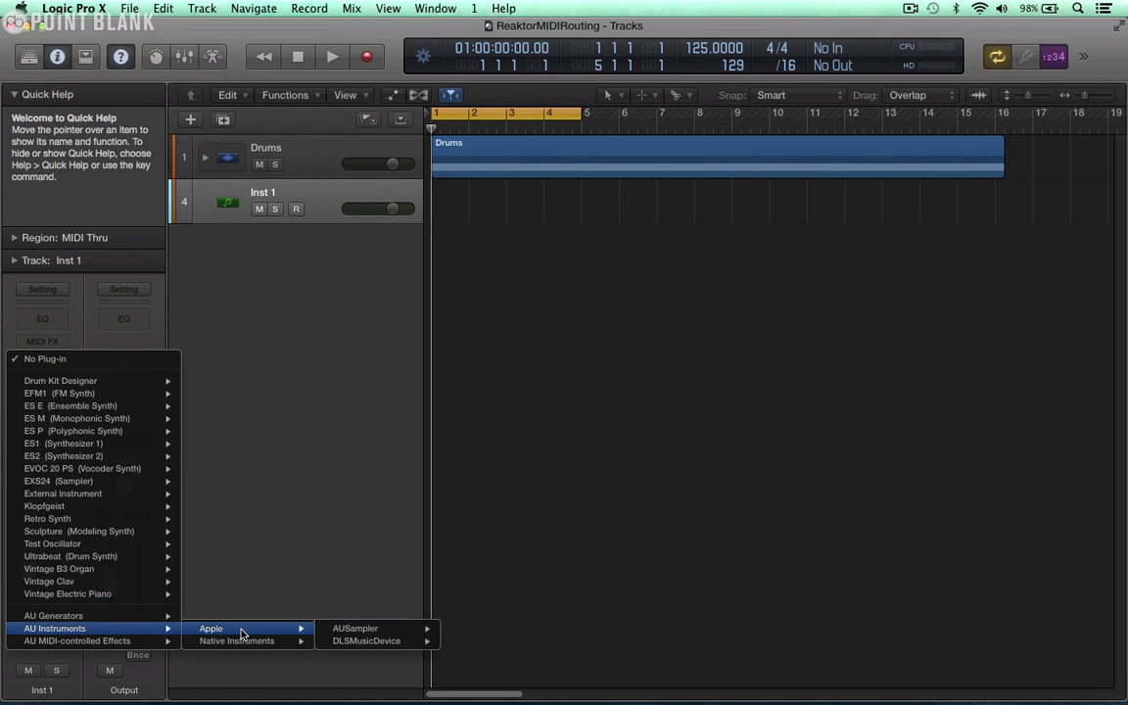
{"action": "mouse_move", "coordinate": [391, 638]}
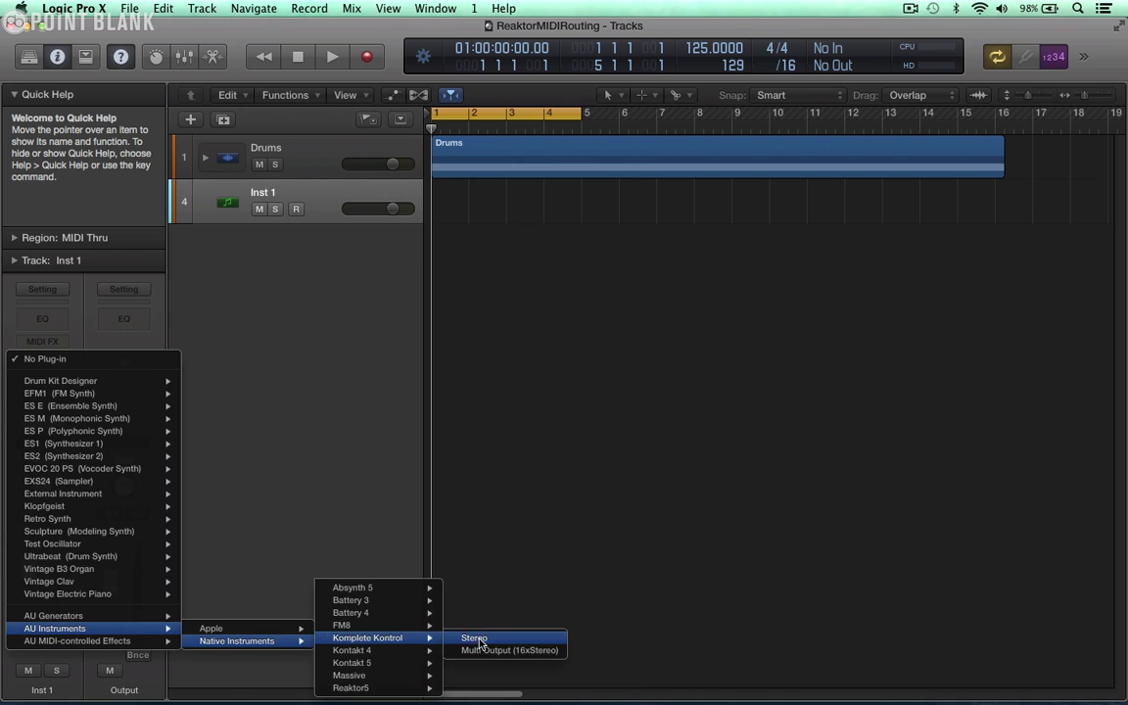
{"action": "left_click", "coordinate": [480, 641]}
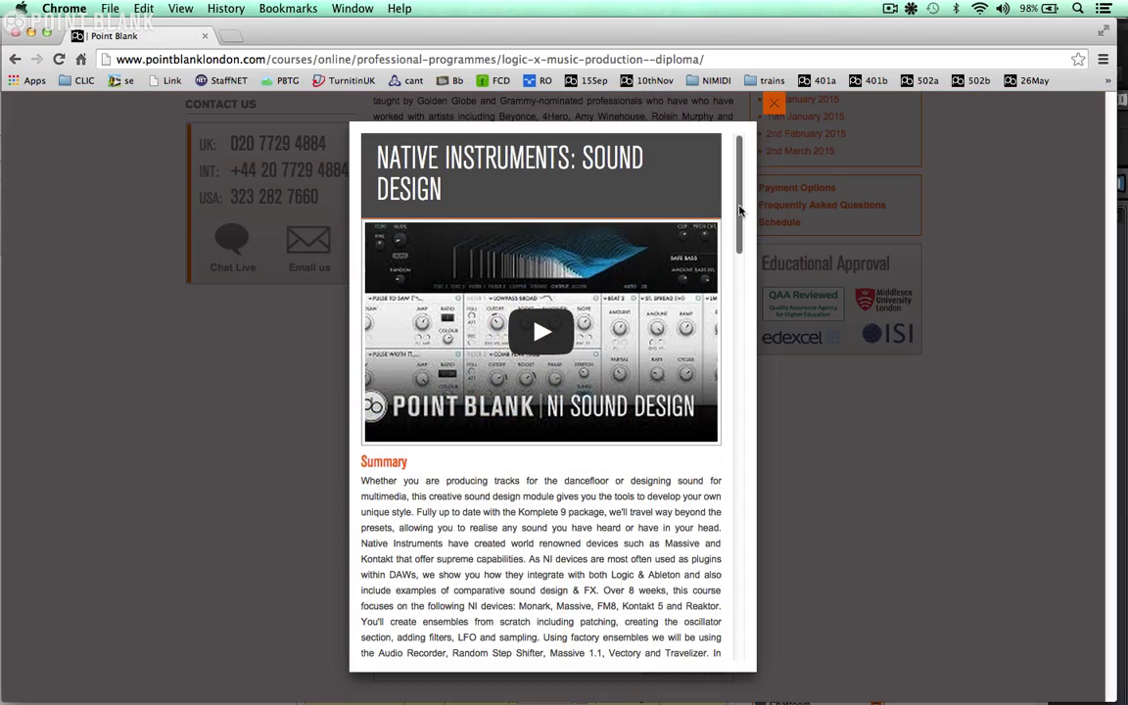
Scroll the Sound Design summary, extract PBMIDIRouter.ens.zip on the desktop, and return to Logic Pro X.
{"action": "left_click_drag", "start_coordinate": [739, 210], "coordinate": [750, 379]}
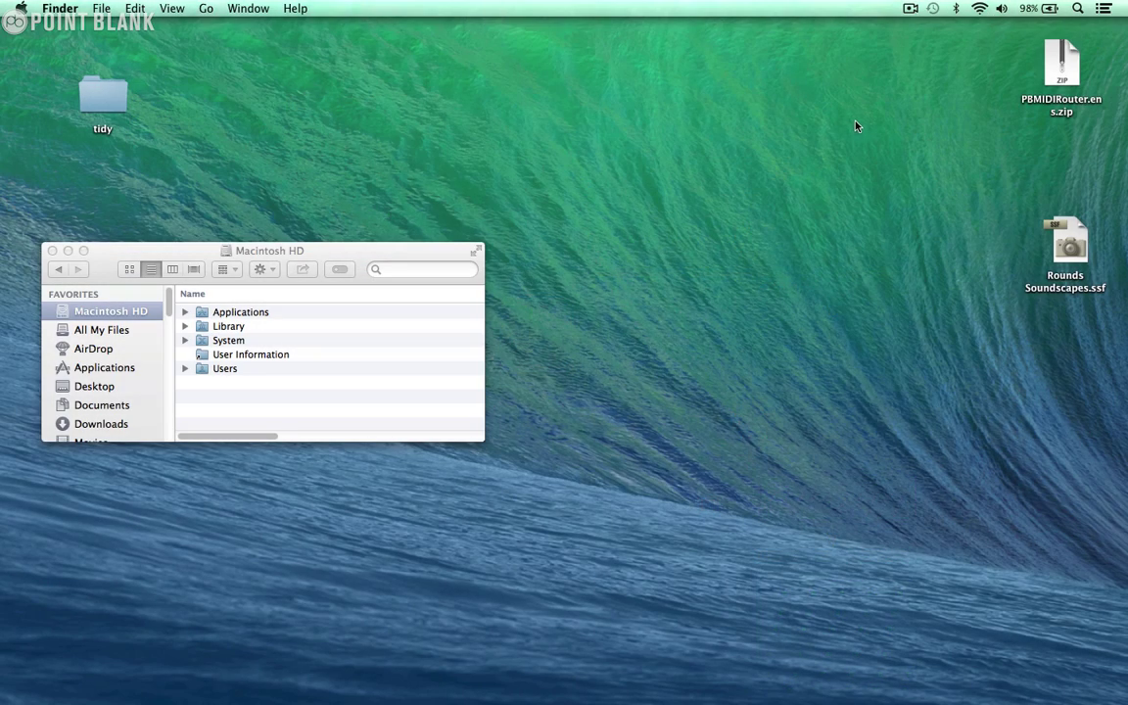
{"action": "left_click", "coordinate": [1058, 74]}
{"action": "double_click", "coordinate": [1059, 74]}
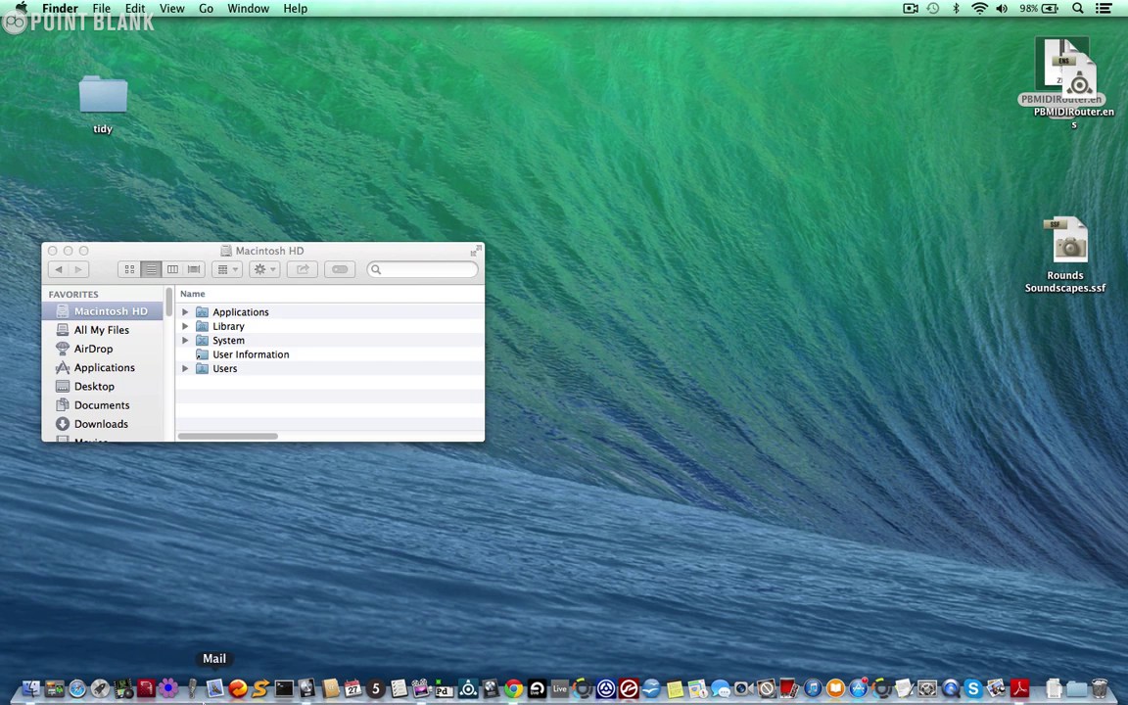
{"action": "left_click", "coordinate": [307, 689]}
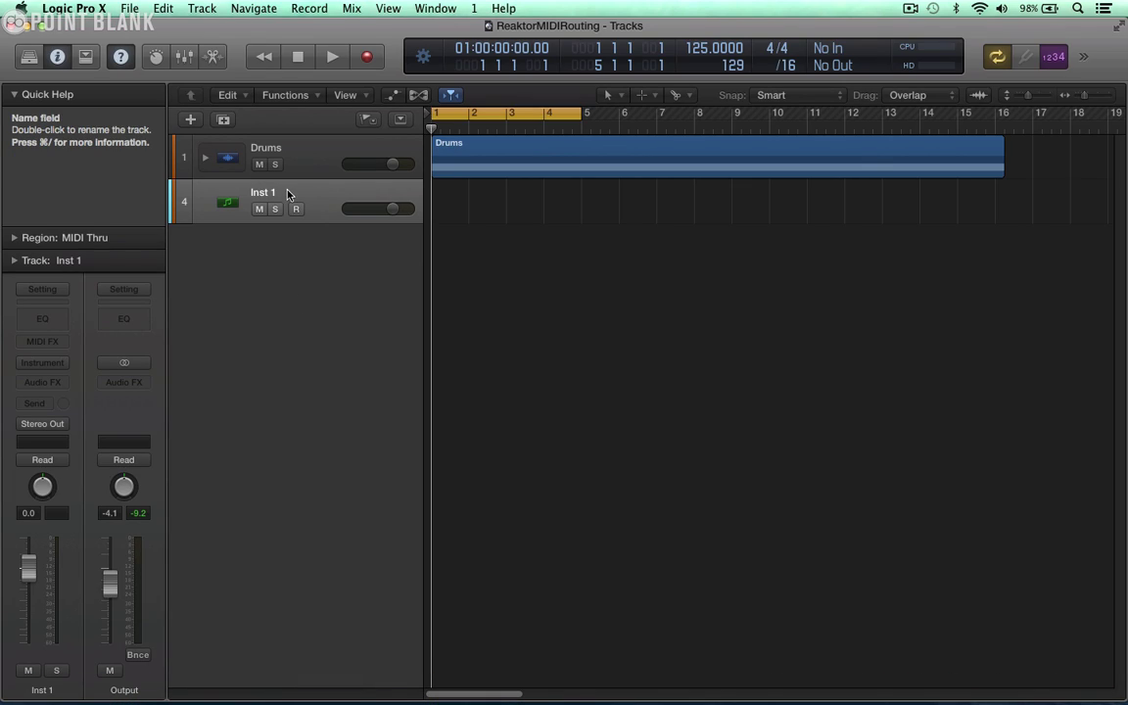
Load Komplete Kontrol (Stereo) as the instrument on the Inst 1 track.
{"action": "left_click", "coordinate": [59, 364]}
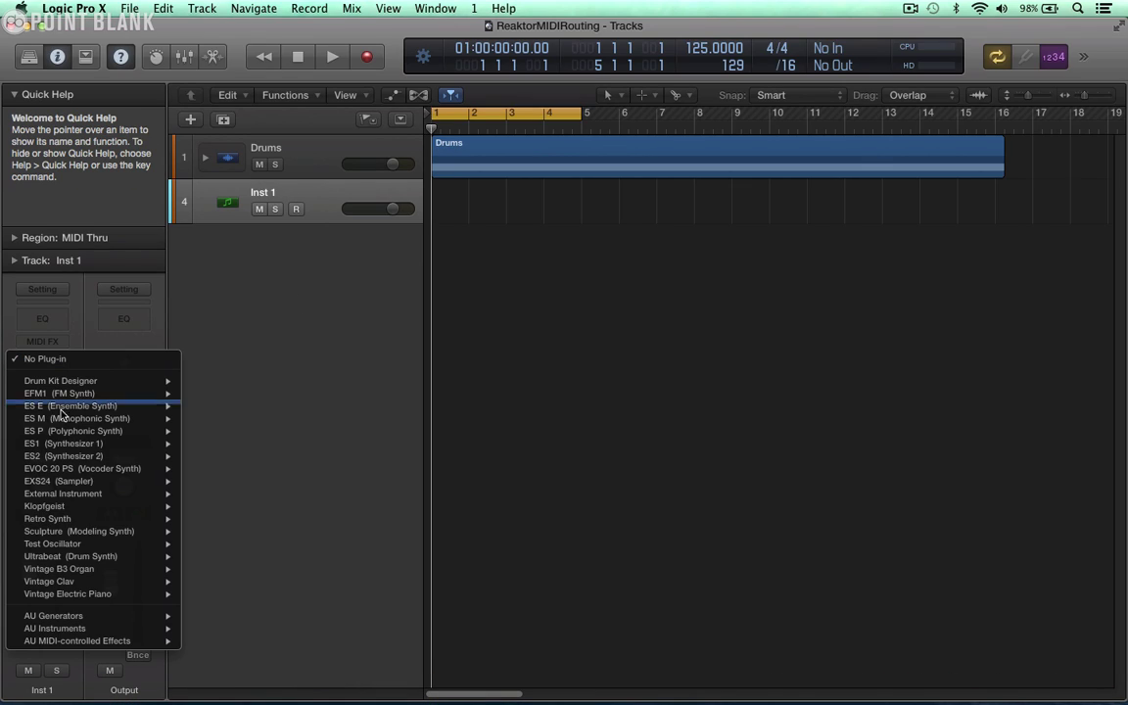
{"action": "mouse_move", "coordinate": [88, 628]}
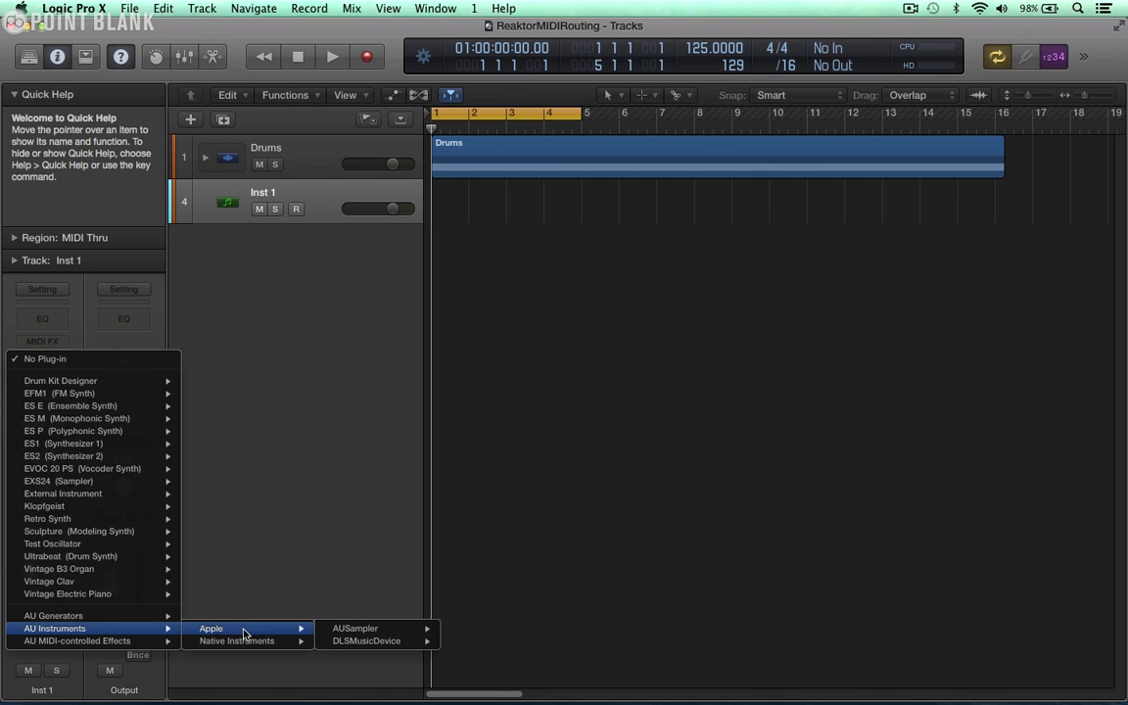
{"action": "mouse_move", "coordinate": [249, 640]}
{"action": "mouse_move", "coordinate": [431, 644]}
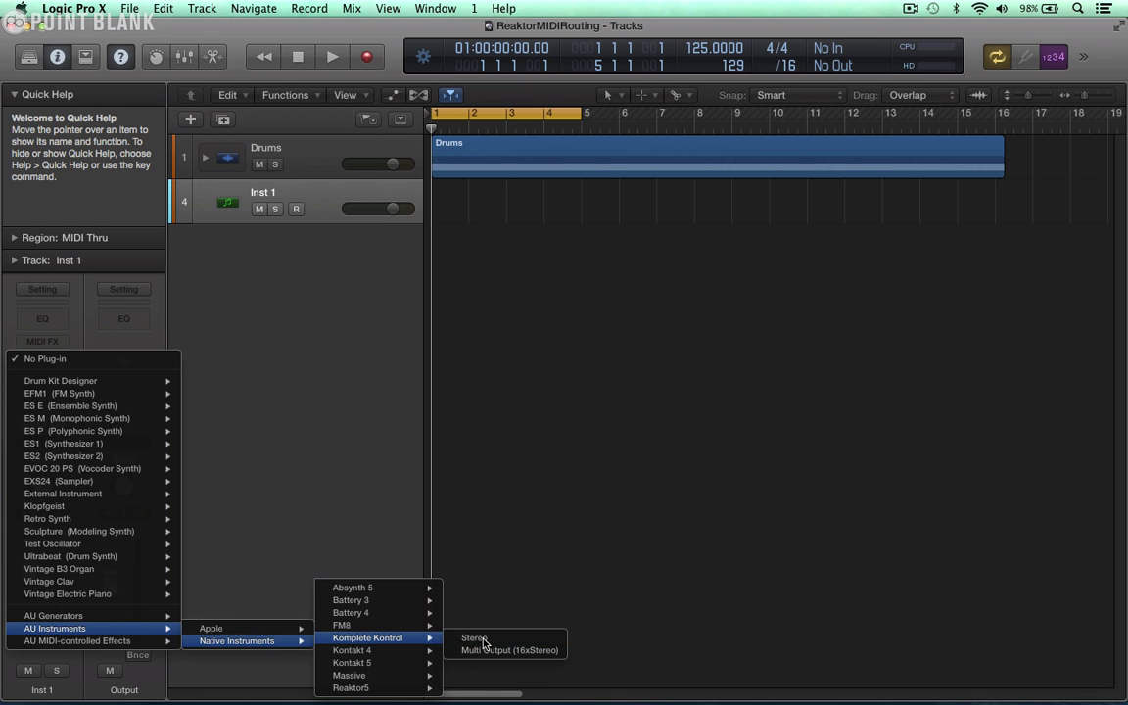
{"action": "left_click", "coordinate": [476, 638]}
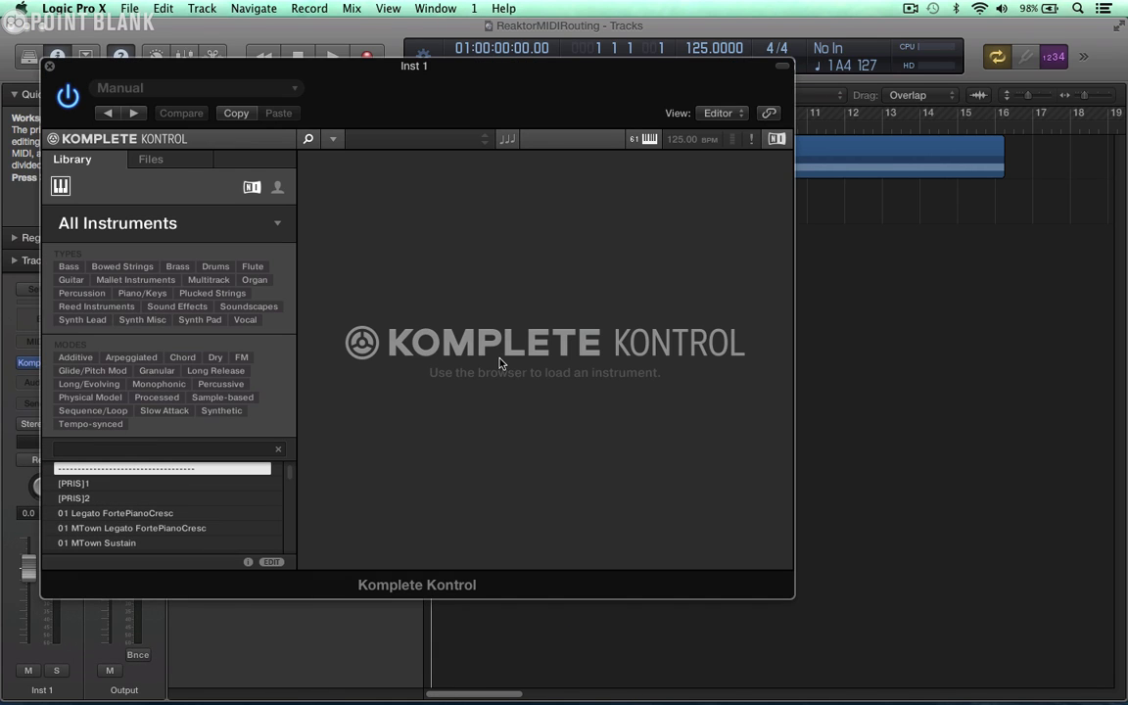
Load the PBMIDIRouter.ens ensemble from the Files browser.
{"action": "left_click", "coordinate": [150, 159]}
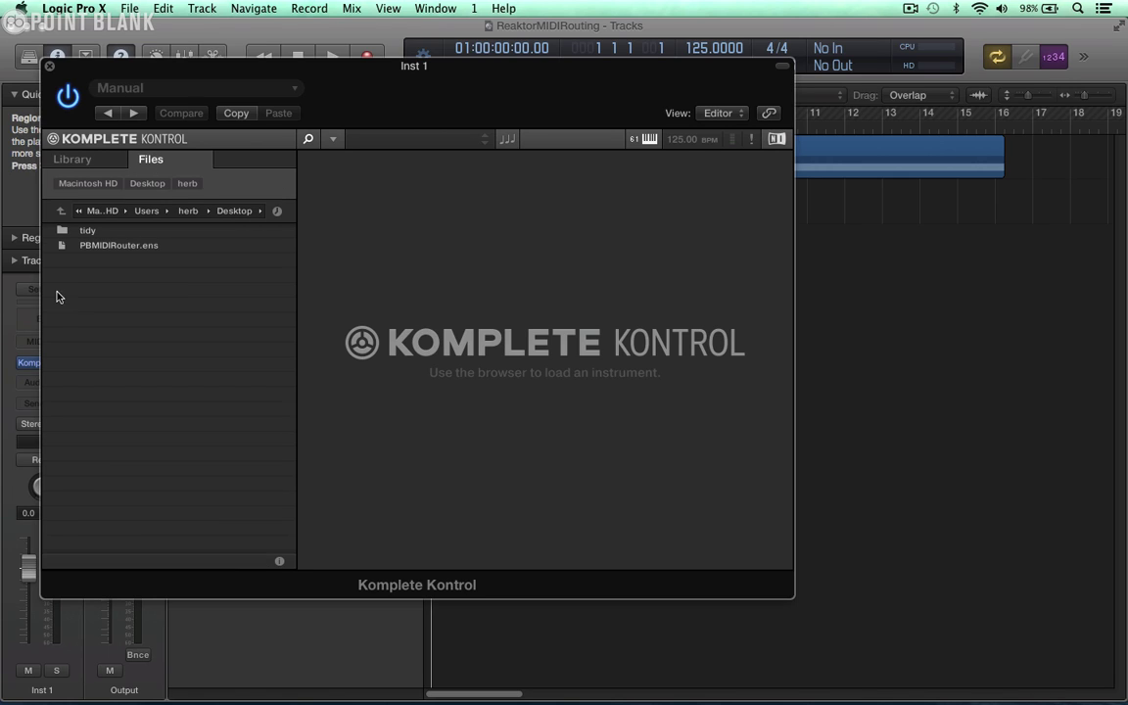
{"action": "left_click", "coordinate": [106, 246]}
{"action": "double_click", "coordinate": [105, 246]}
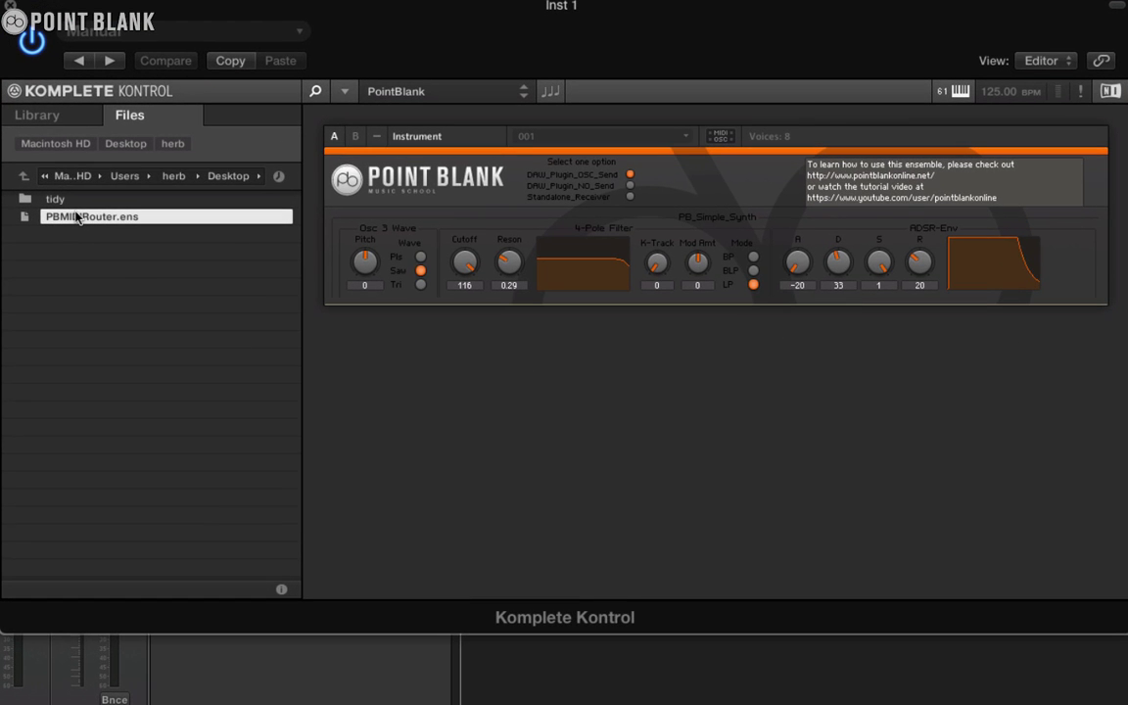
Switch to Reaktor's full edit view with structure editing turned on.
{"action": "left_click", "coordinate": [346, 94]}
{"action": "mouse_move", "coordinate": [351, 137]}
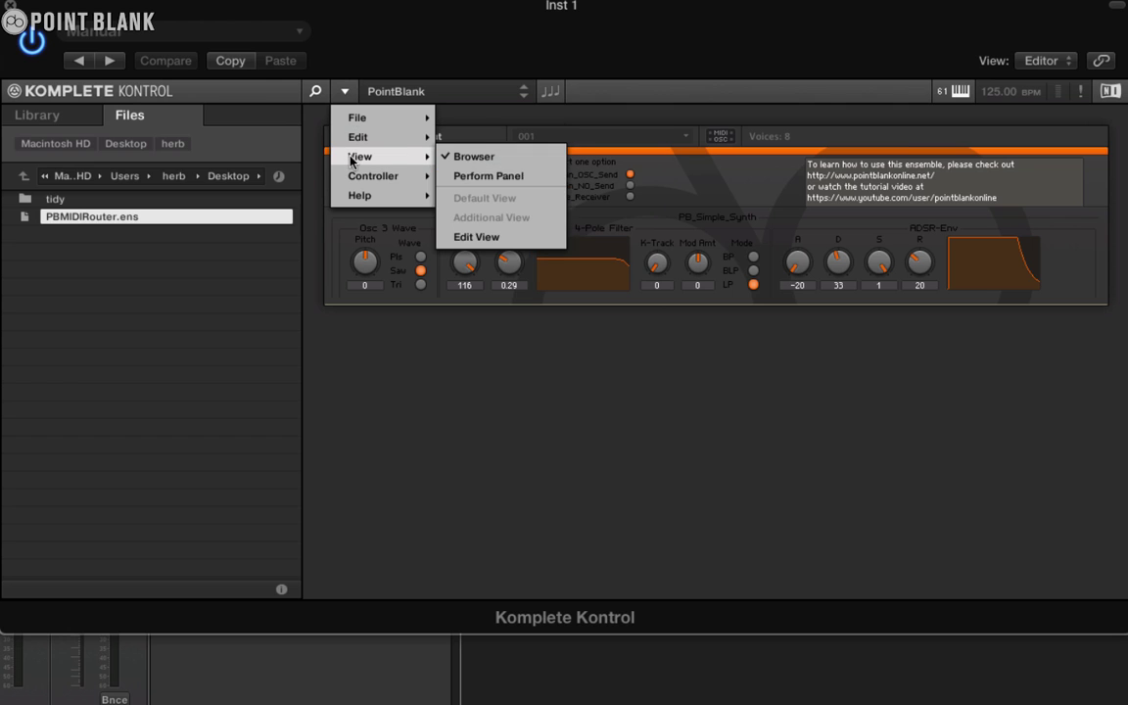
{"action": "left_click", "coordinate": [475, 238]}
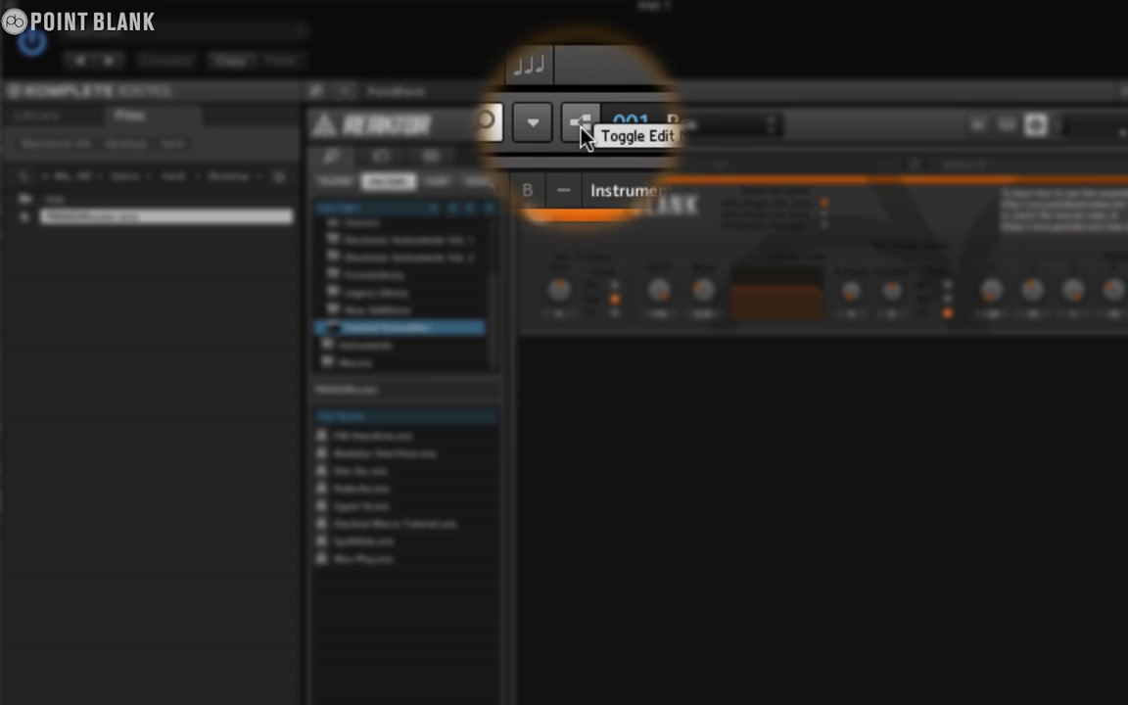
{"action": "left_click", "coordinate": [581, 125]}
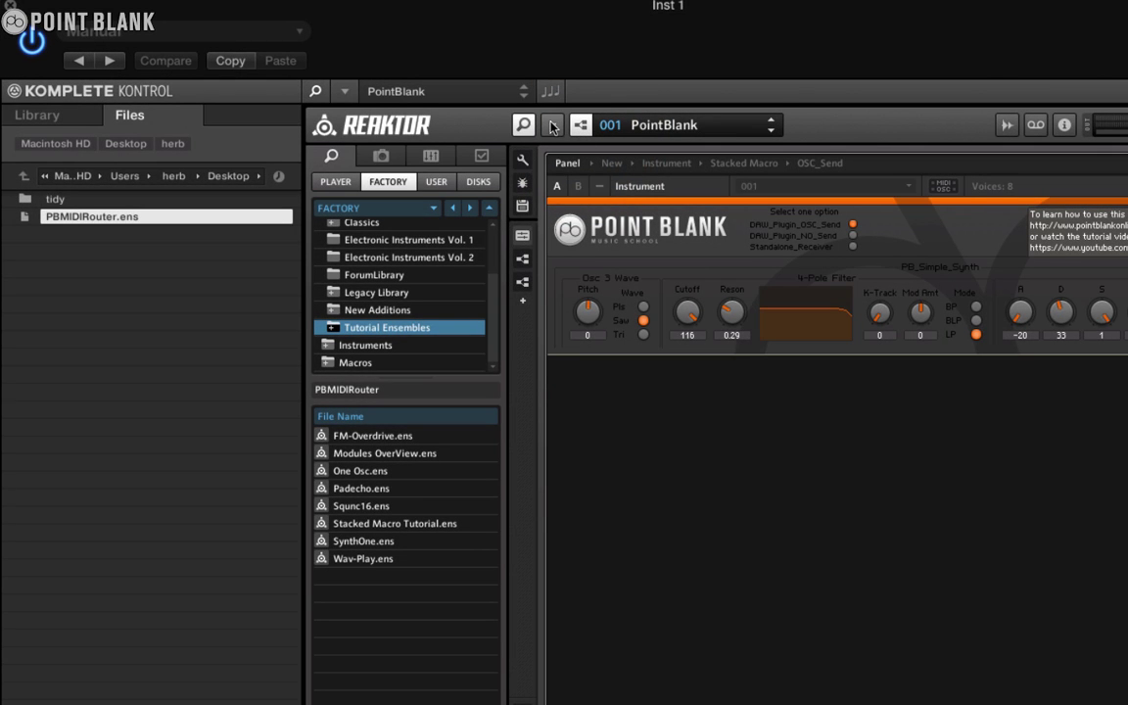
Open Reaktor's OSC Settings and add a new send target named PB.
{"action": "left_click", "coordinate": [552, 127]}
{"action": "mouse_move", "coordinate": [551, 146]}
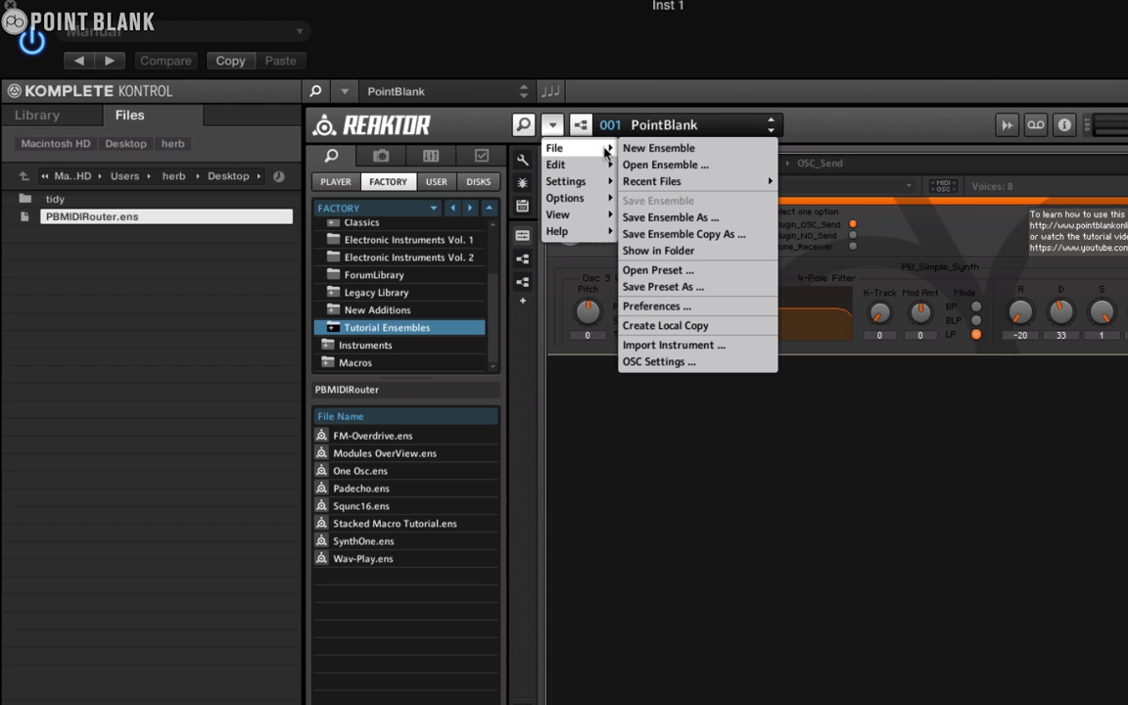
{"action": "left_click", "coordinate": [669, 364]}
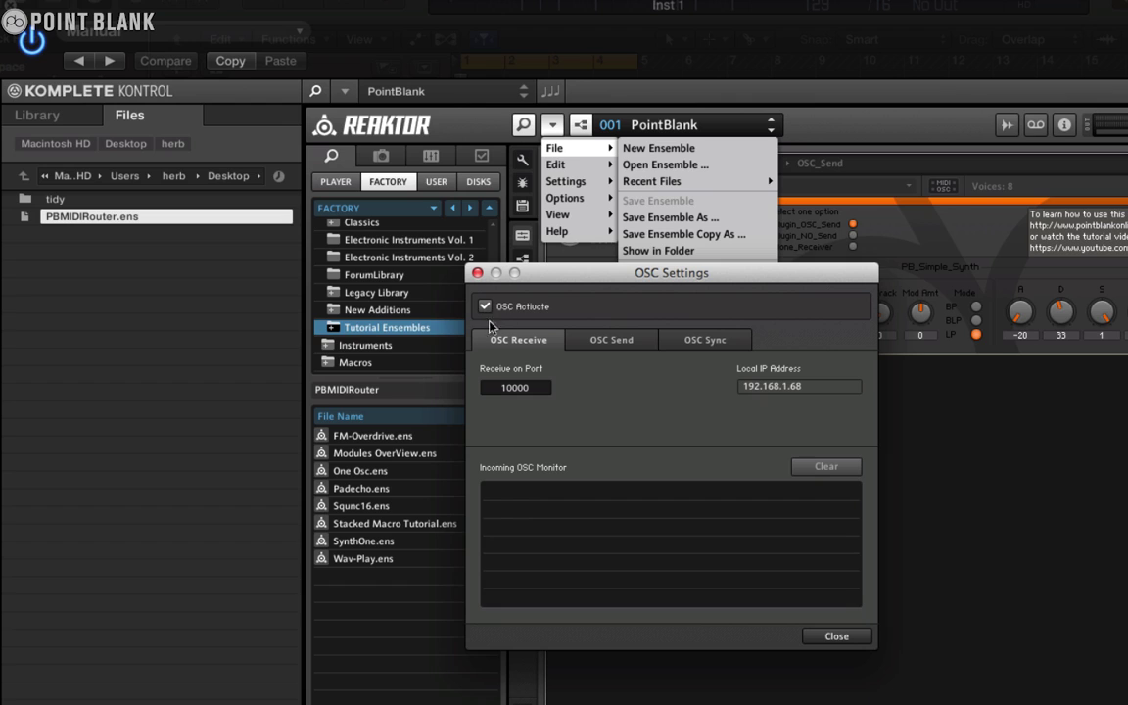
{"action": "left_click", "coordinate": [607, 339]}
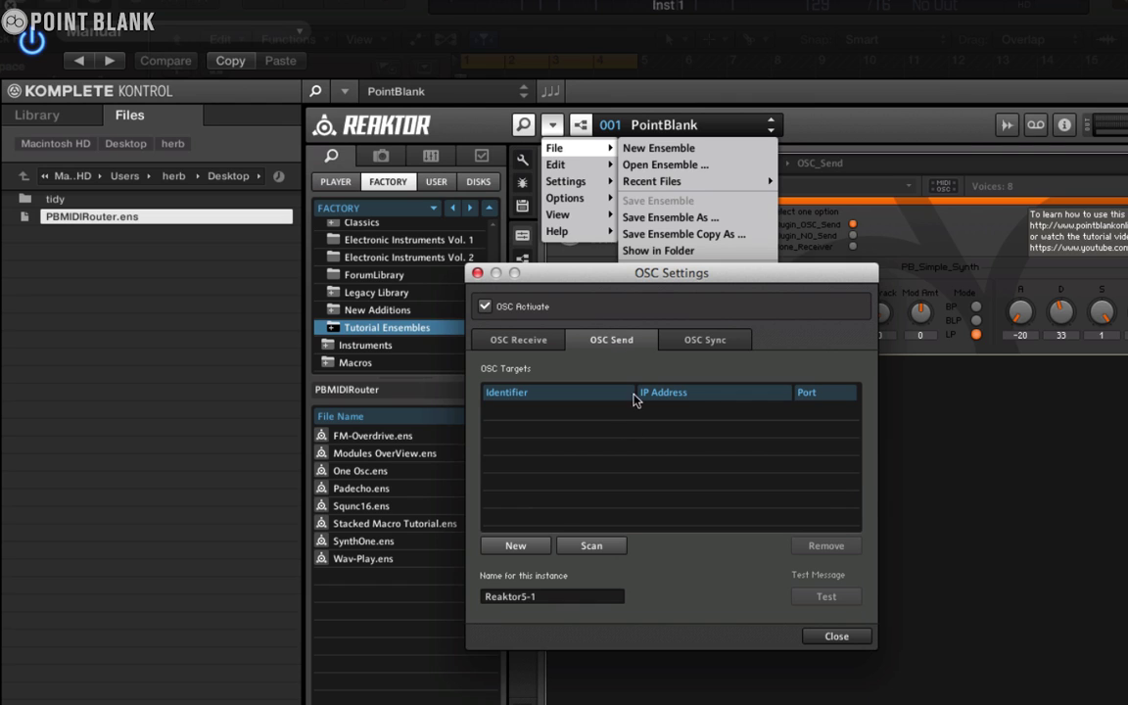
{"action": "left_click", "coordinate": [514, 548]}
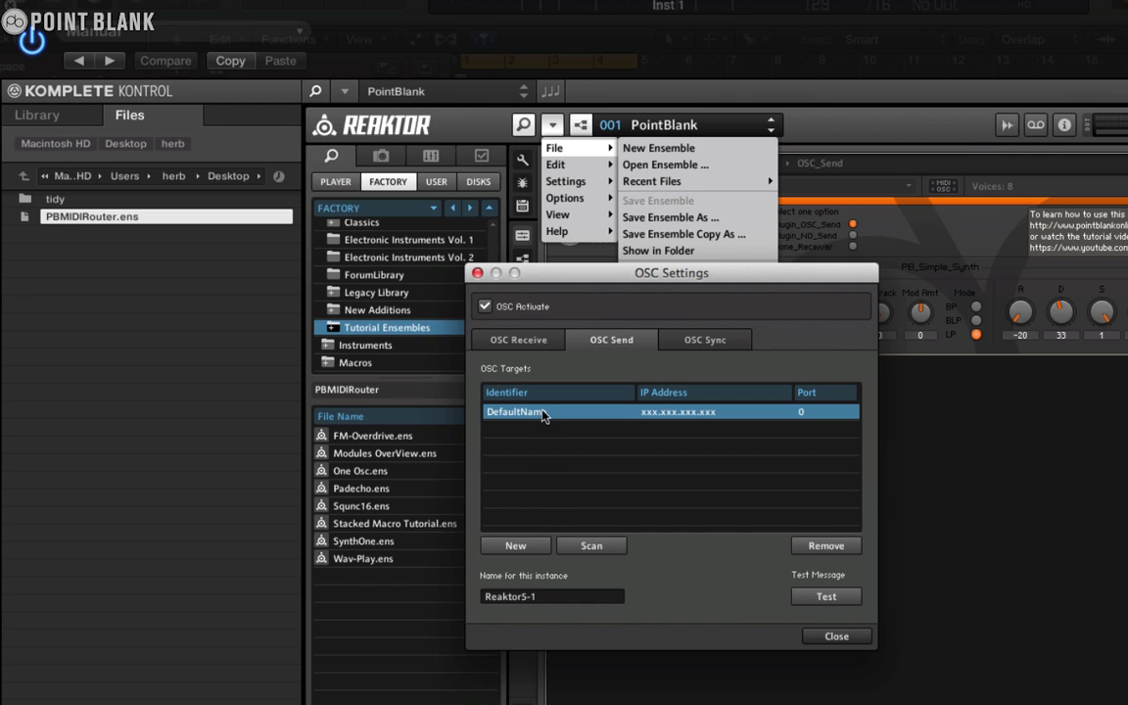
{"action": "type", "text": "P"}
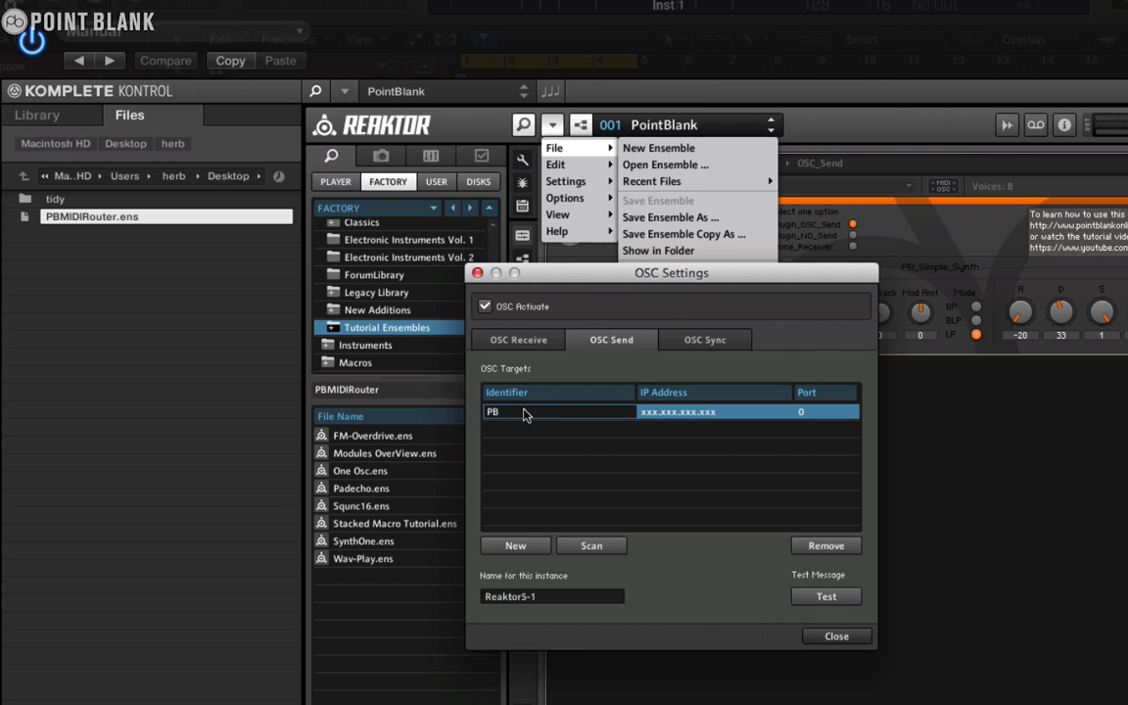
{"action": "type", "text": "B"}
{"action": "left_click", "coordinate": [669, 412]}
Give the PB target IP 127.0.0.1 and port 10001, then close the settings.
{"action": "left_click", "coordinate": [669, 412]}
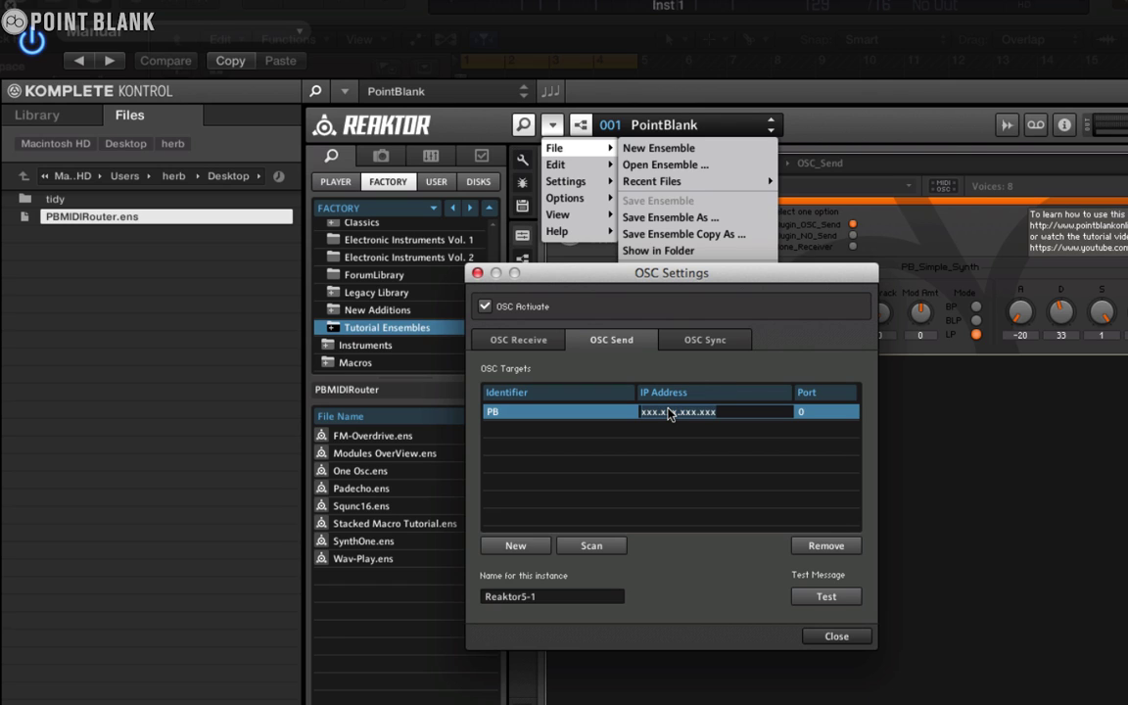
{"action": "type", "text": "127.0.0.1"}
{"action": "double_click", "coordinate": [809, 412]}
{"action": "type", "text": "1024"}
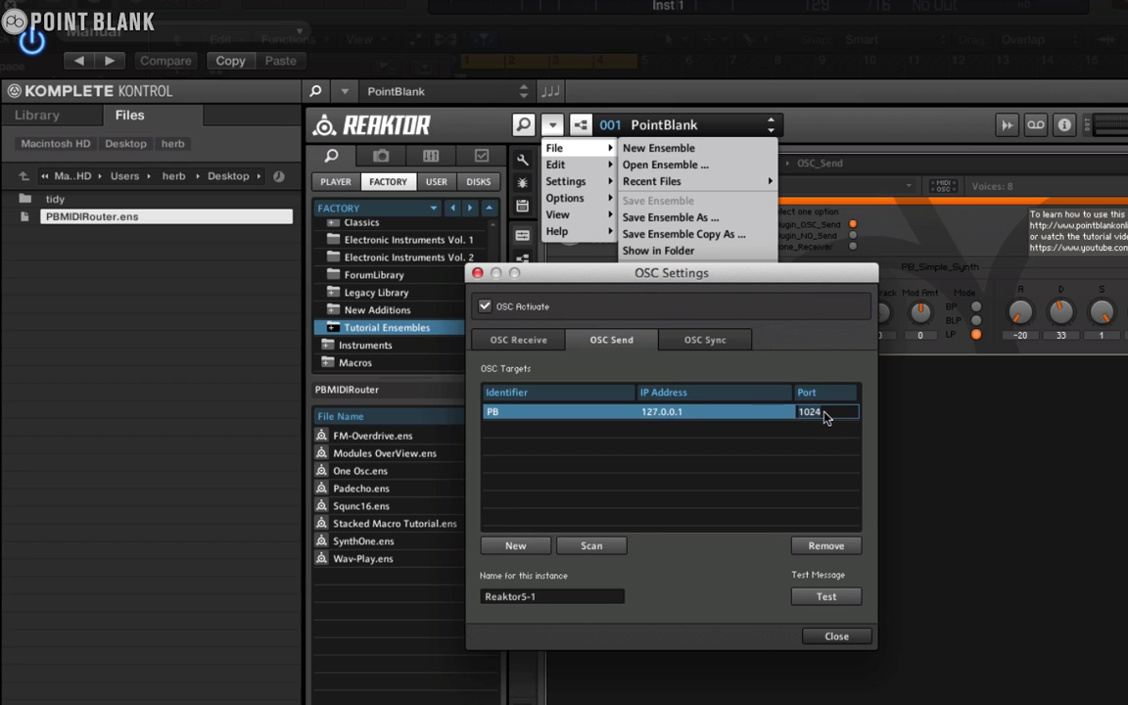
{"action": "double_click", "coordinate": [811, 419]}
{"action": "type", "text": "10001"}
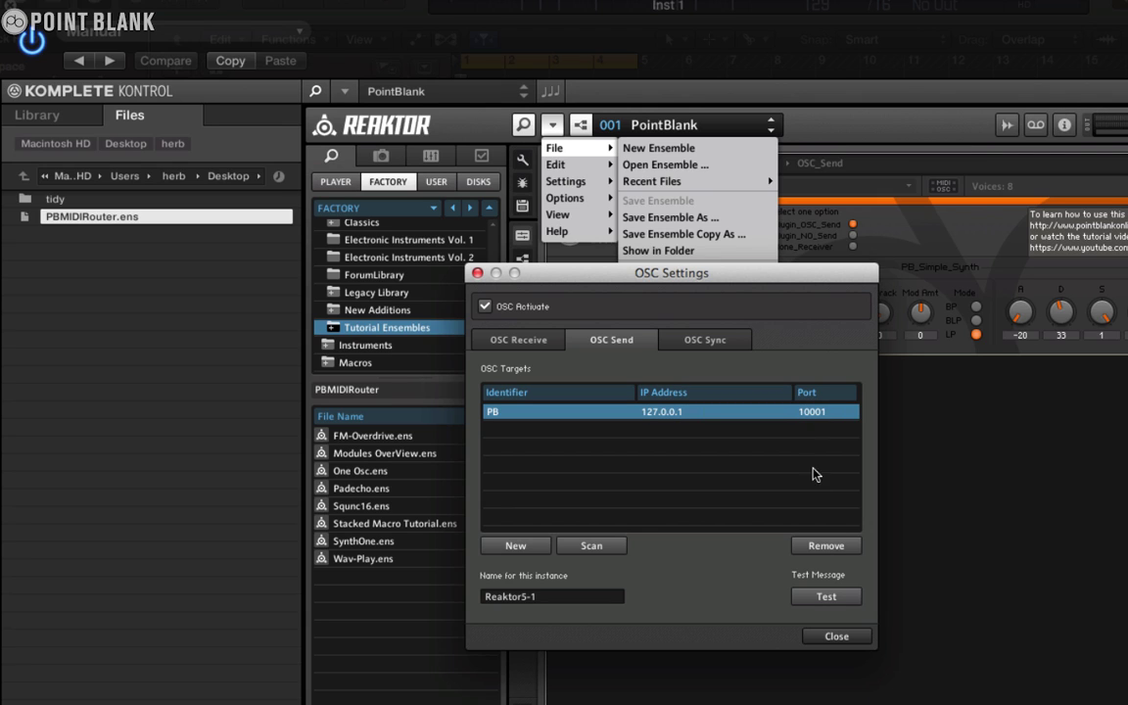
{"action": "left_click", "coordinate": [836, 635]}
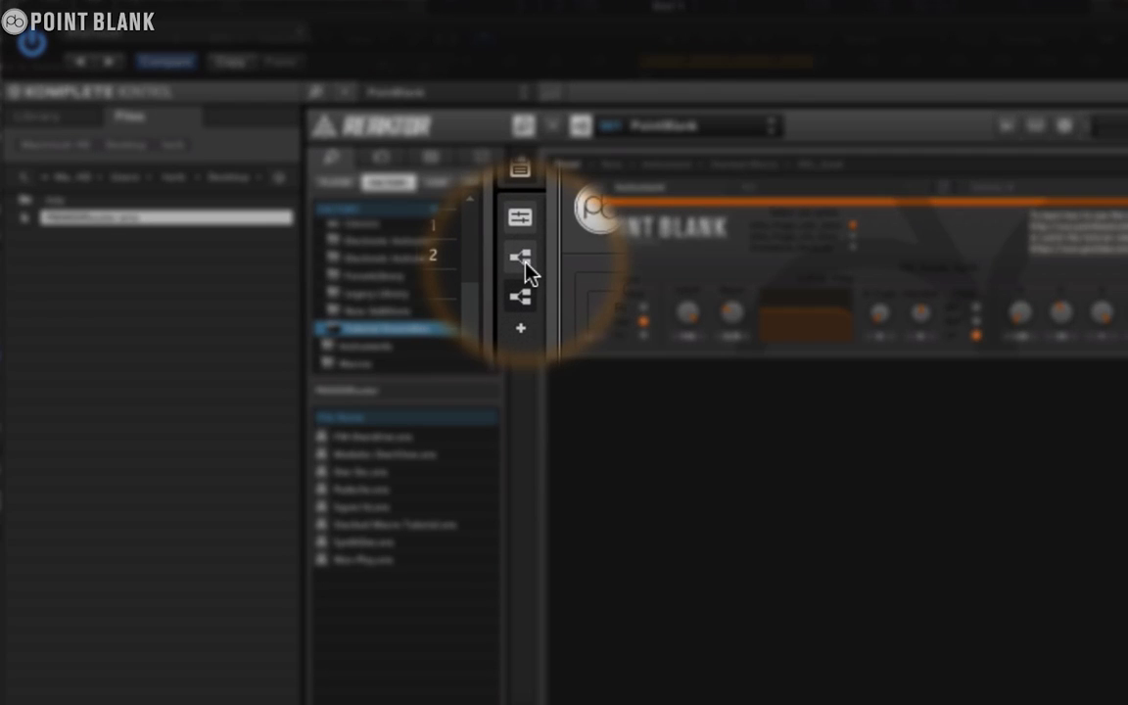
In the OSC Send module's connection properties, remove the old PB entry and re-add PB as target.
{"action": "left_click", "coordinate": [524, 263]}
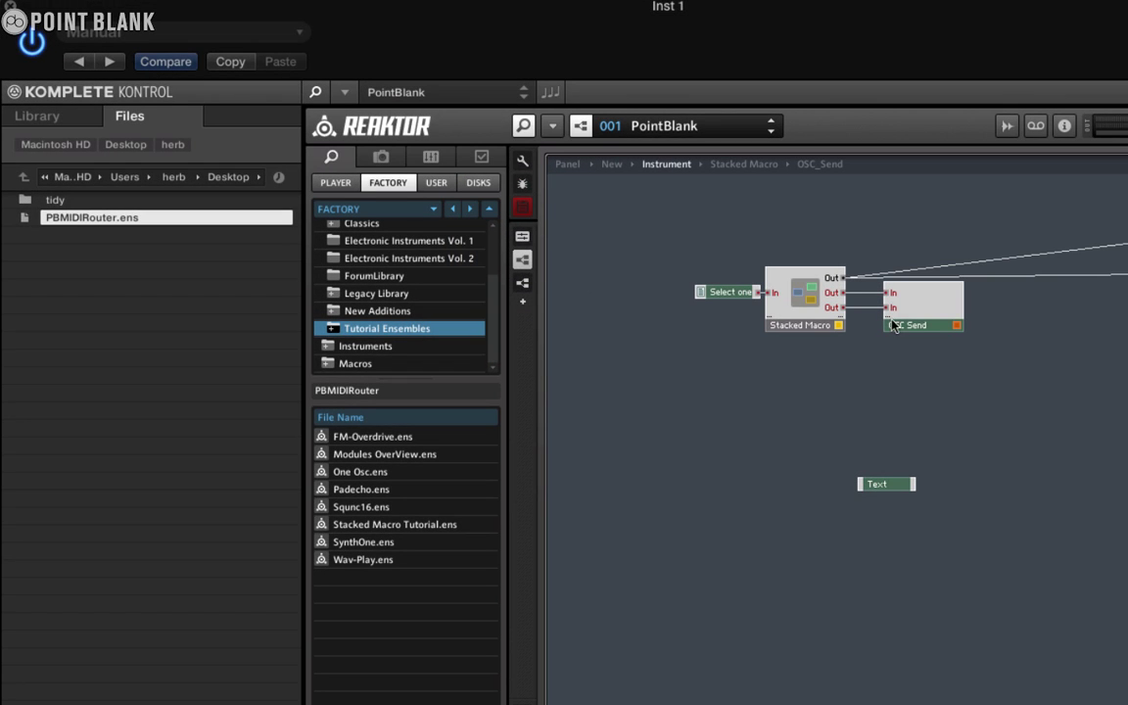
{"action": "right_click", "coordinate": [917, 304]}
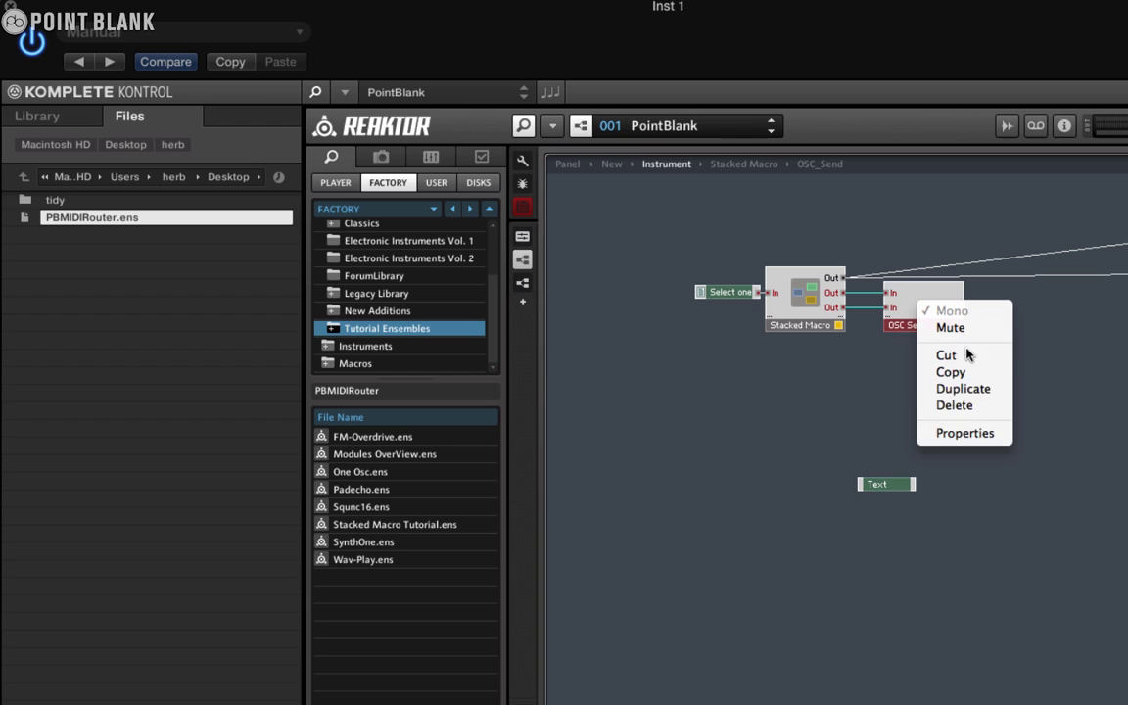
{"action": "left_click", "coordinate": [984, 432]}
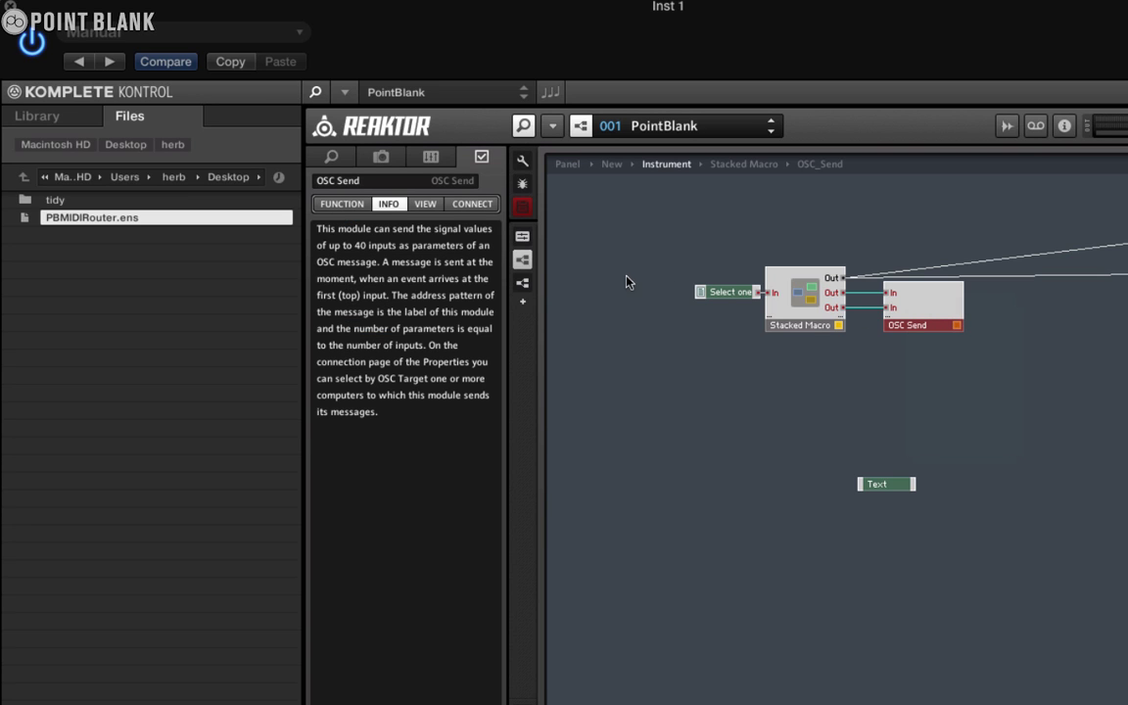
{"action": "left_click", "coordinate": [474, 205]}
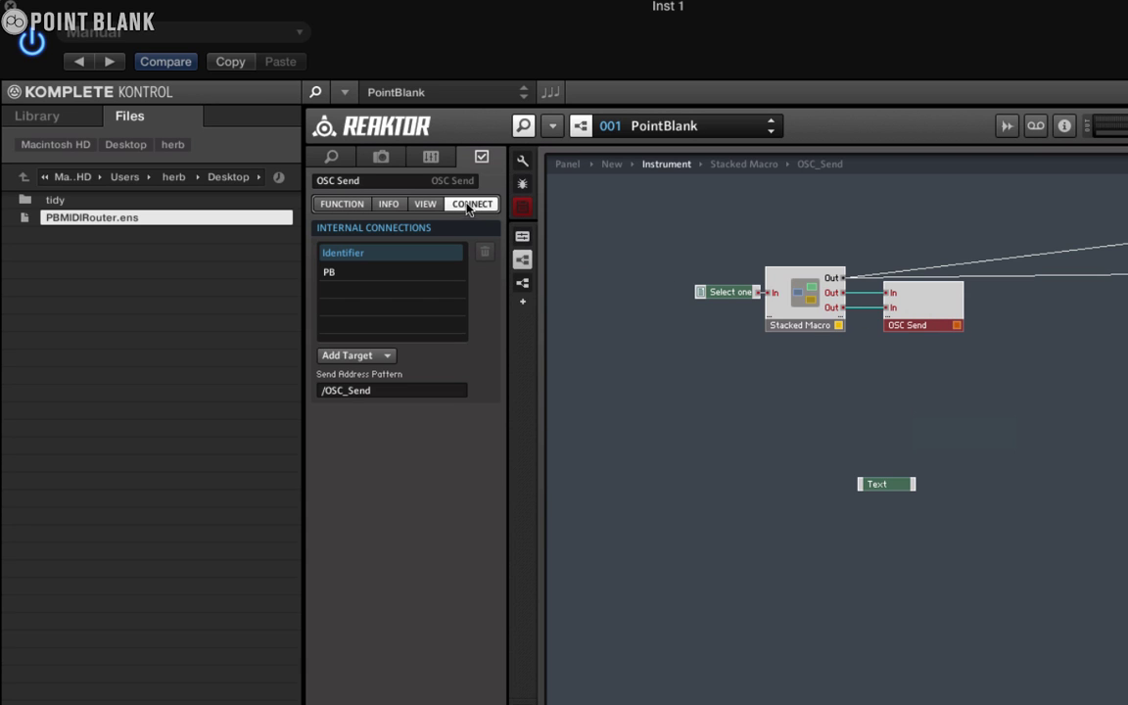
{"action": "left_click", "coordinate": [345, 274]}
{"action": "left_click", "coordinate": [484, 252]}
{"action": "left_click", "coordinate": [349, 355]}
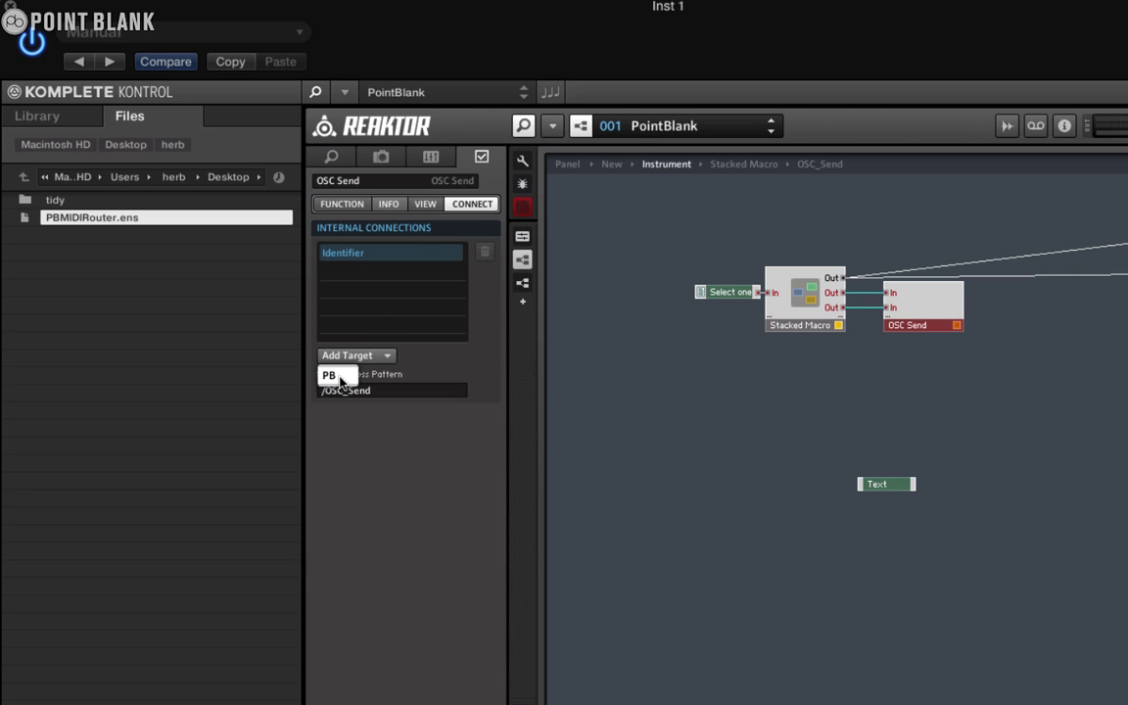
{"action": "left_click", "coordinate": [340, 379]}
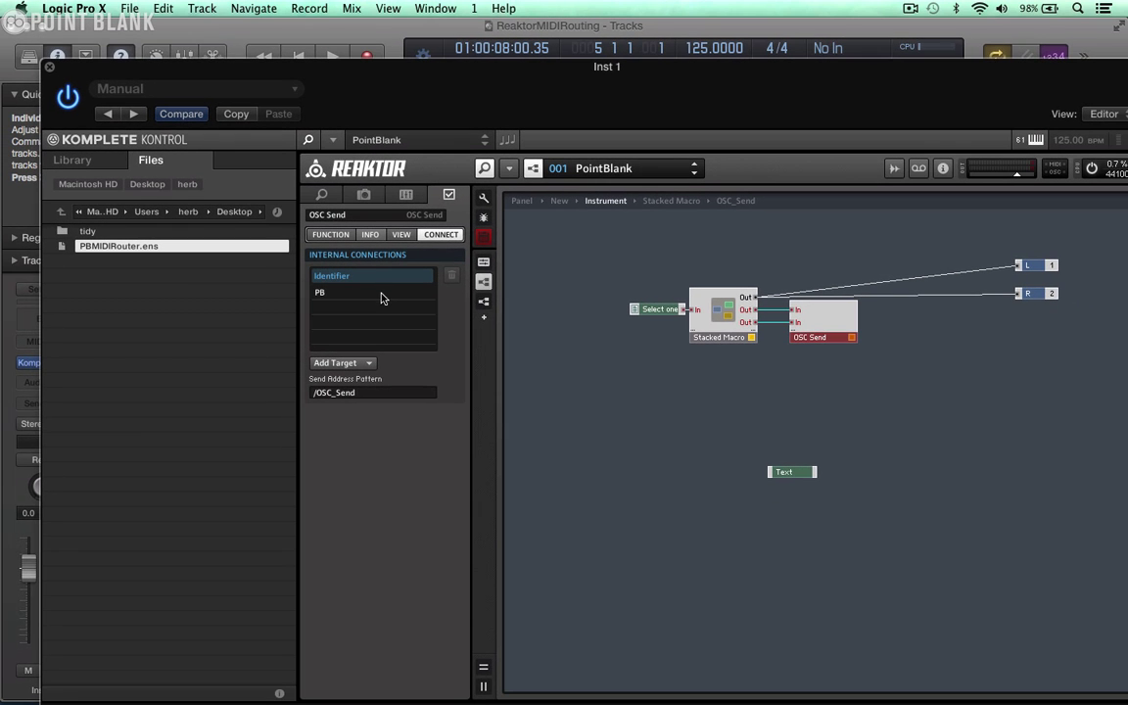
Return to the Point Blank panel view and launch the standalone Reaktor 5 app.
{"action": "left_click", "coordinate": [483, 262]}
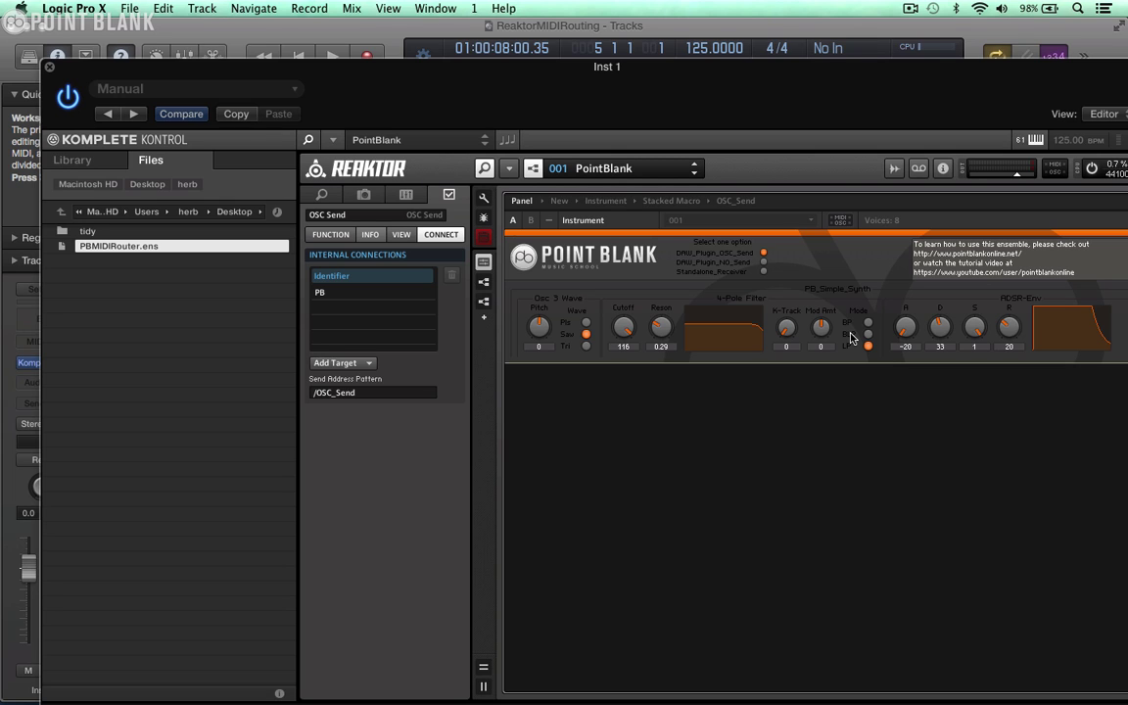
{"action": "left_click", "coordinate": [468, 688]}
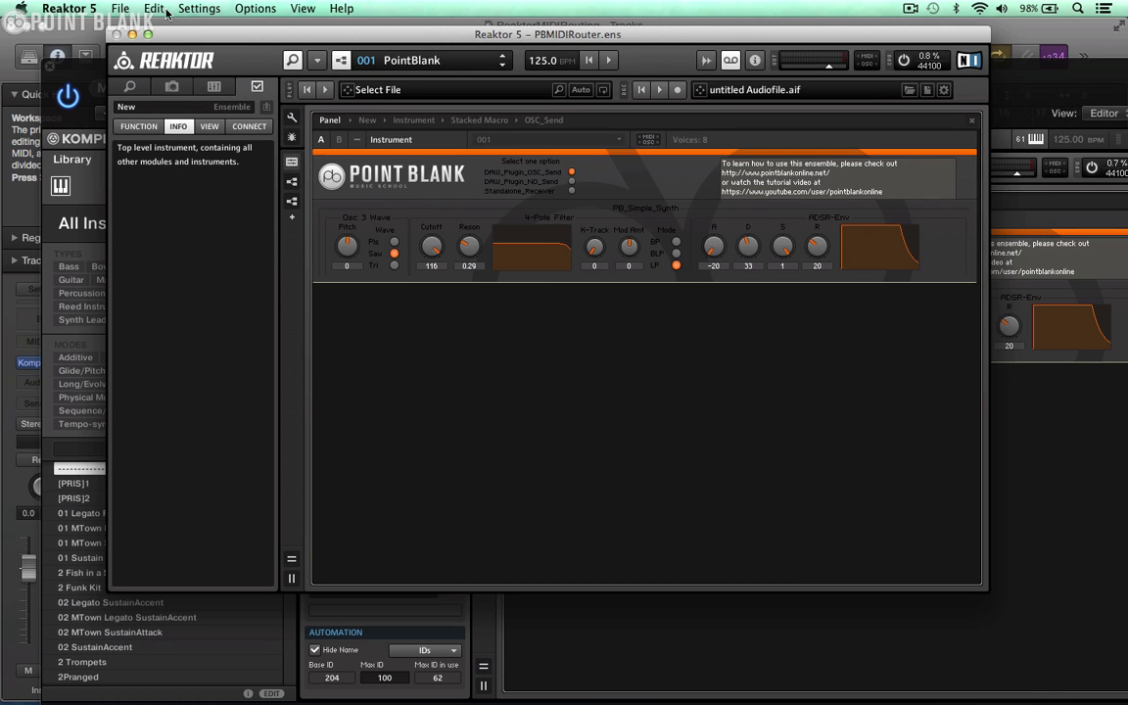
Open PBMIDIRouter.ens from the Desktop via File > Open Ensemble.
{"action": "left_click", "coordinate": [120, 8]}
{"action": "left_click", "coordinate": [147, 40]}
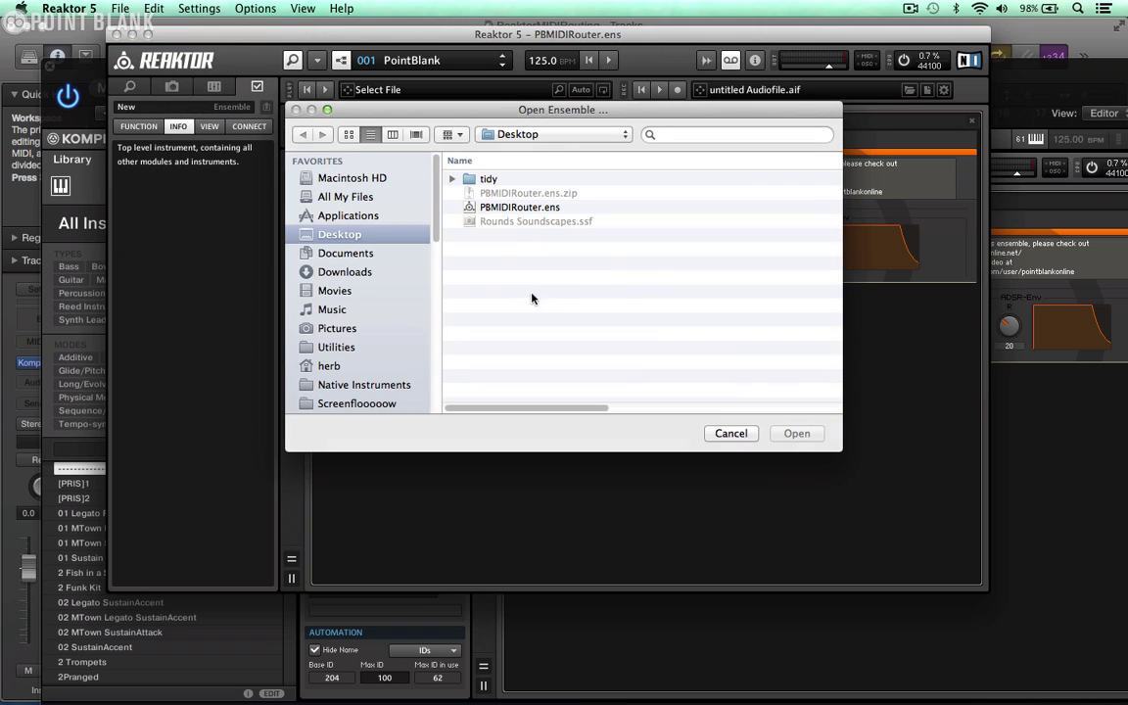
{"action": "double_click", "coordinate": [447, 204]}
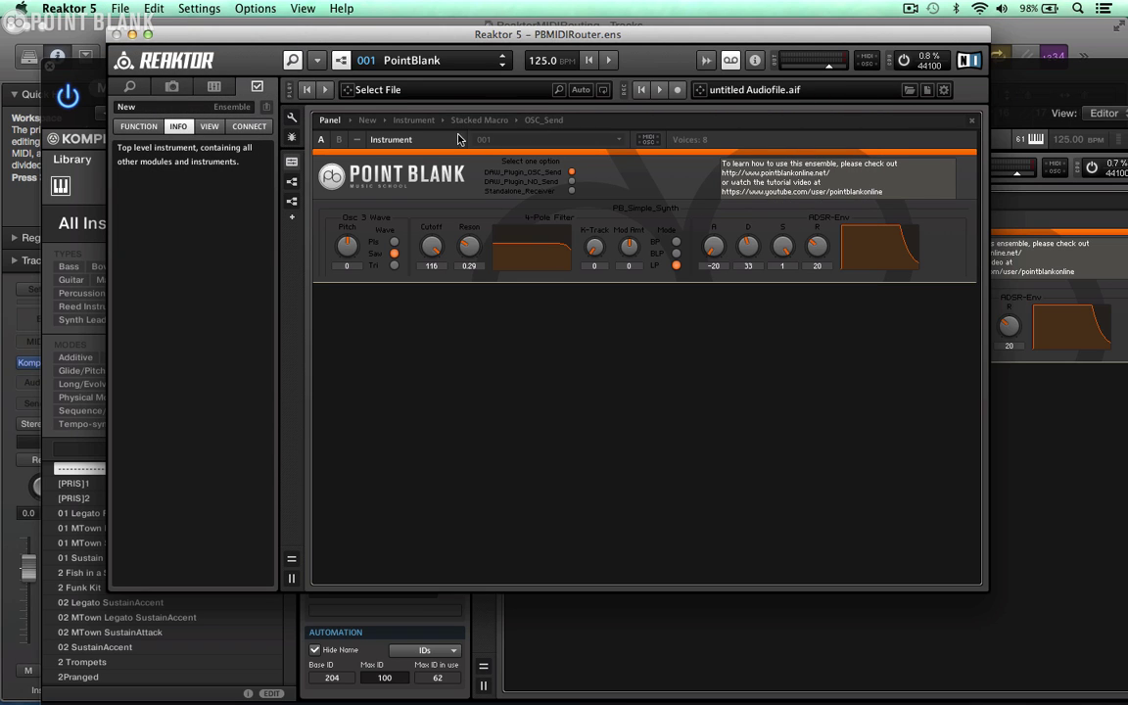
In Reaktor 5's OSC Settings, change the receive port from 10000 to 10001.
{"action": "left_click", "coordinate": [316, 59]}
{"action": "mouse_move", "coordinate": [319, 81]}
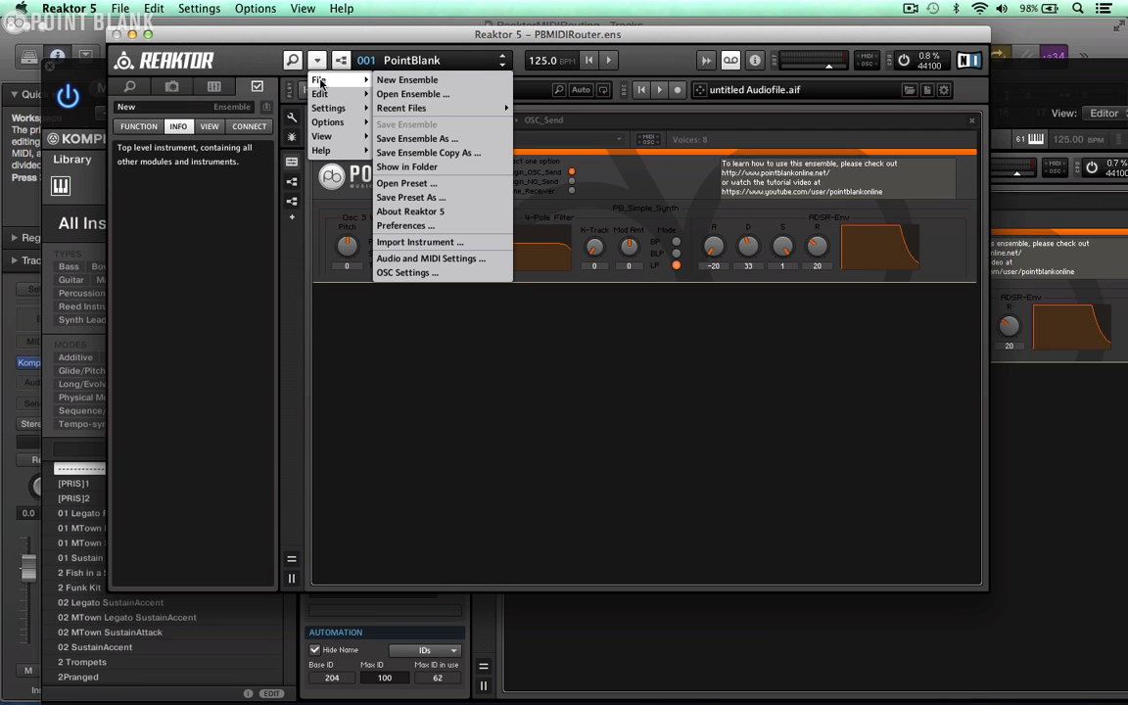
{"action": "left_click", "coordinate": [394, 272]}
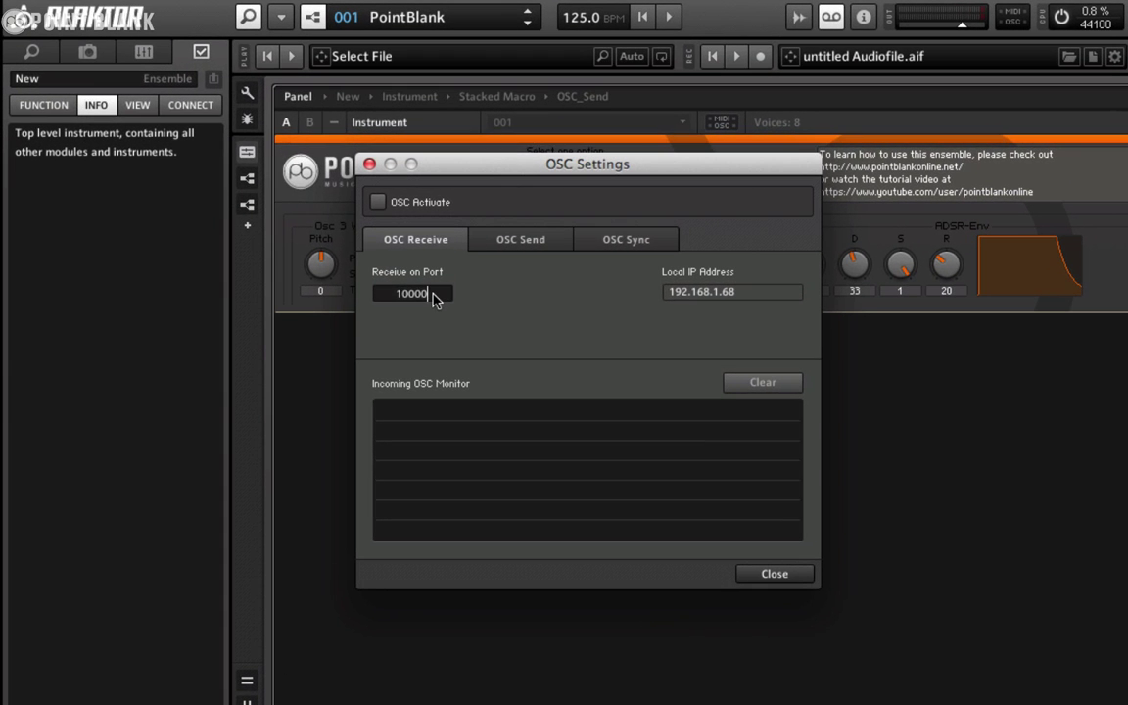
{"action": "double_click", "coordinate": [430, 271]}
{"action": "type", "text": "1"}
Close OSC Settings and set Reaktor 5 Virtual Output to On under the MIDI Outputs settings.
{"action": "left_click", "coordinate": [369, 165]}
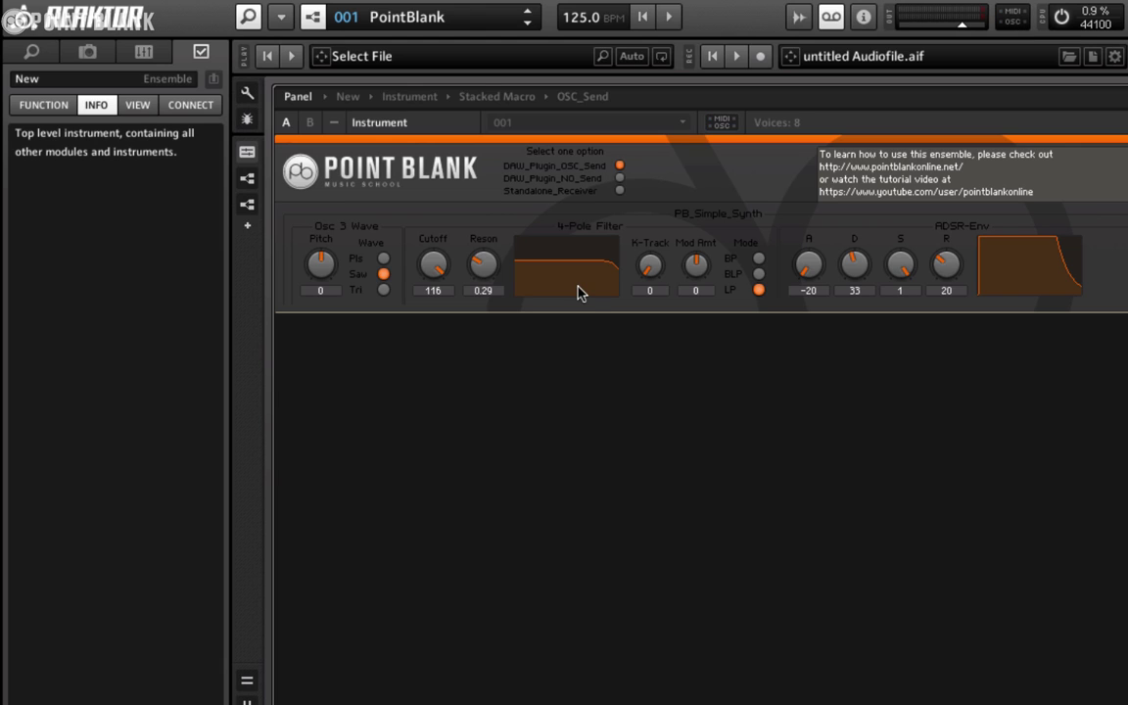
{"action": "left_click", "coordinate": [283, 19]}
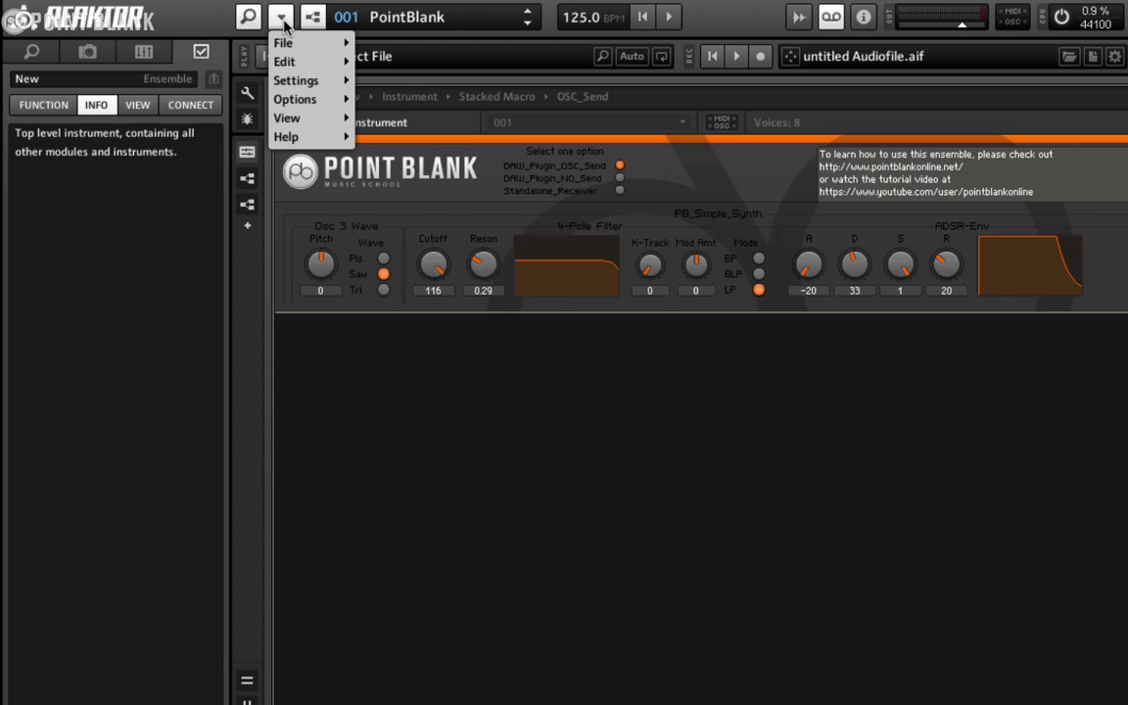
{"action": "mouse_move", "coordinate": [285, 46]}
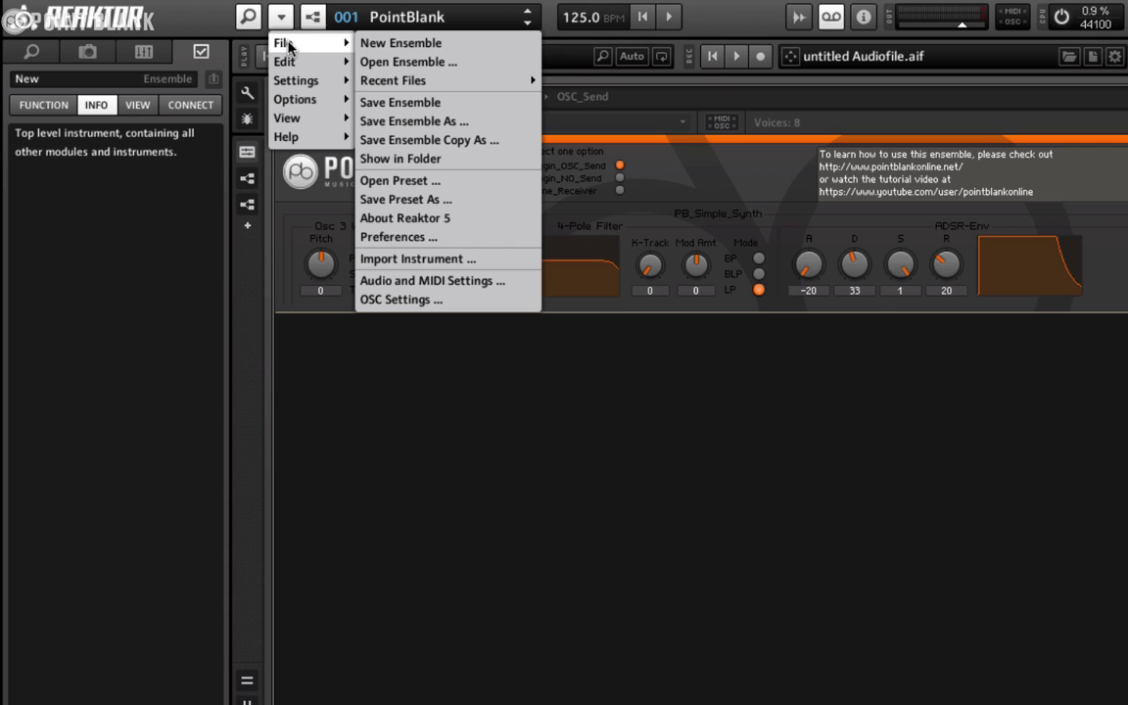
{"action": "left_click", "coordinate": [428, 282]}
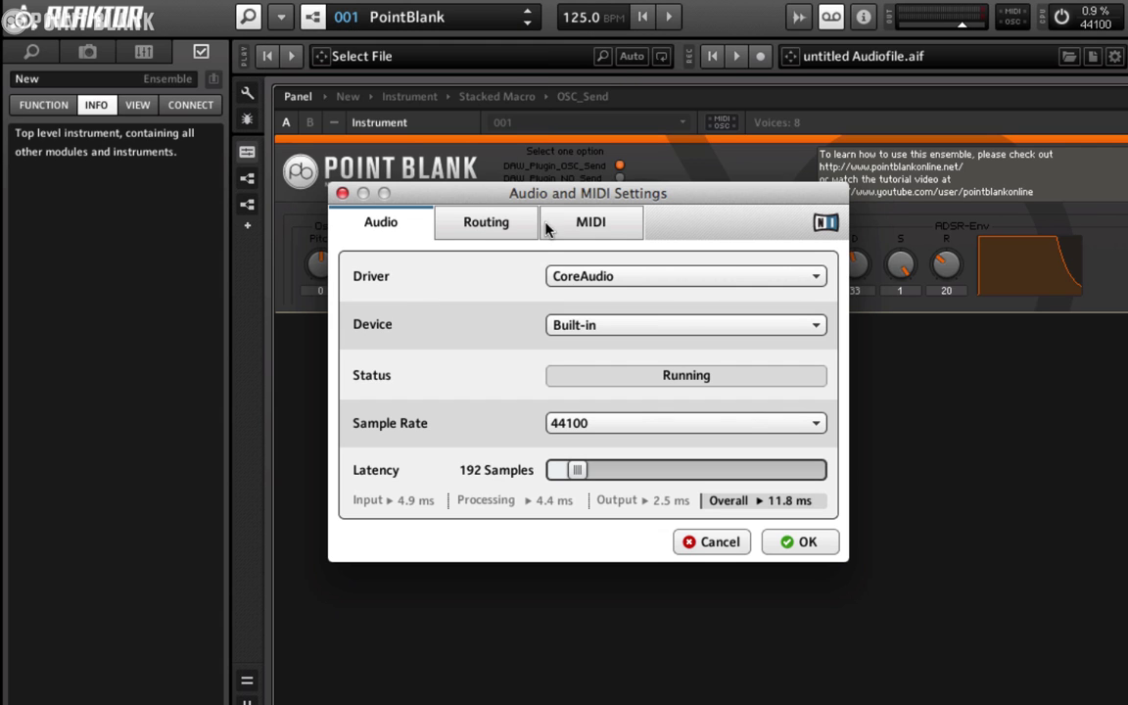
{"action": "left_click", "coordinate": [580, 225]}
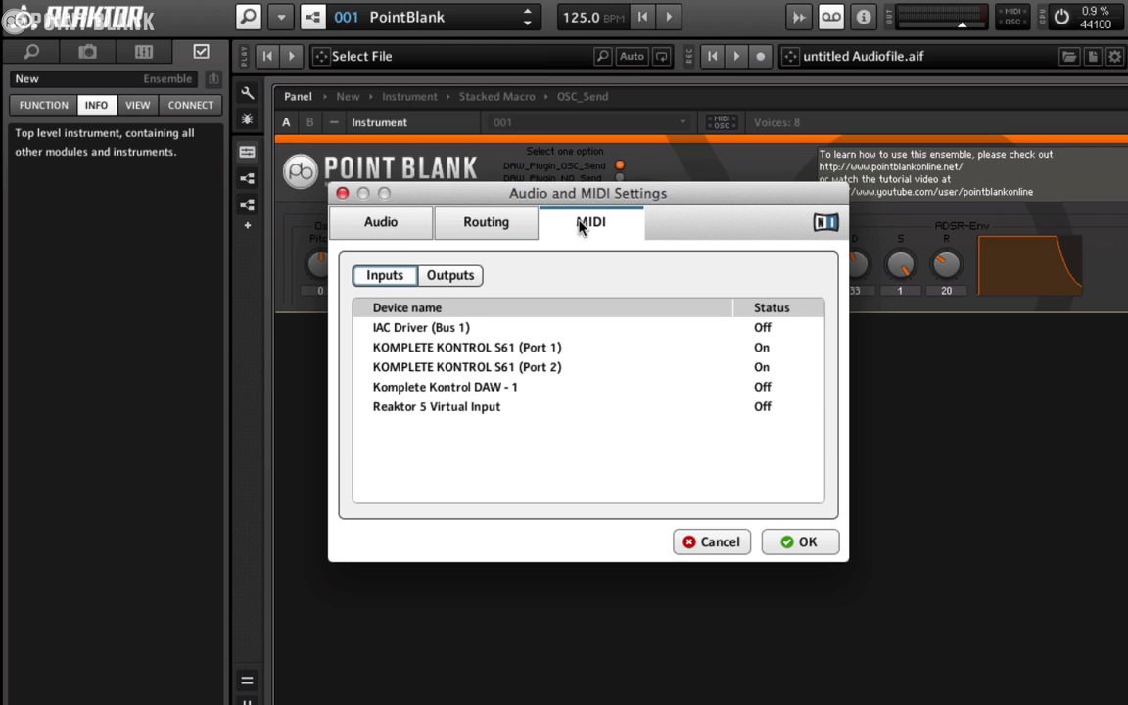
{"action": "left_click", "coordinate": [448, 275]}
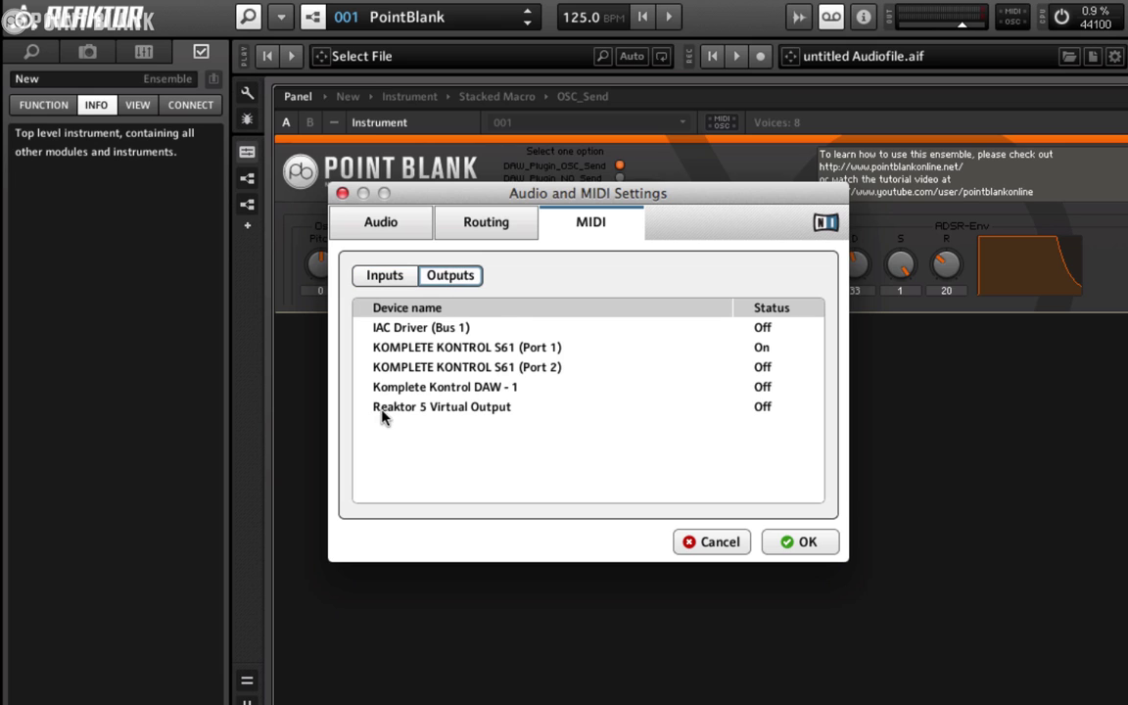
{"action": "left_click", "coordinate": [761, 408]}
{"action": "left_click", "coordinate": [758, 448]}
{"action": "left_click", "coordinate": [793, 541]}
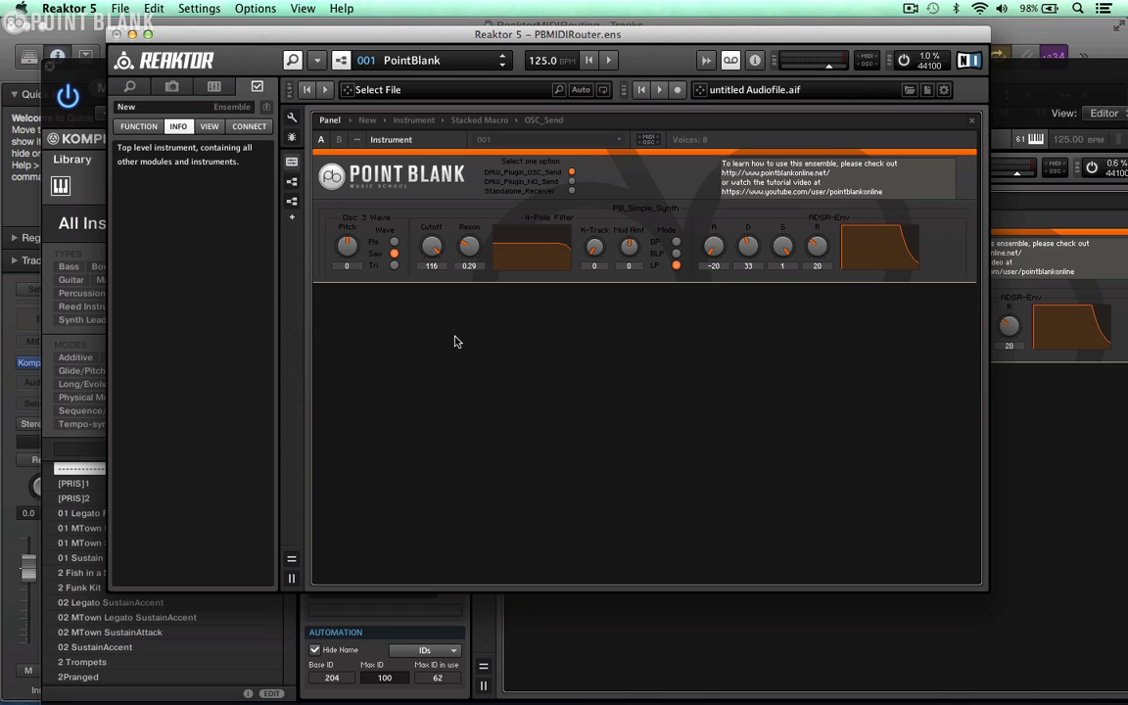
In Instrument Properties' Connect tab, set MIDI Out to External Devices to Reaktor 5 Virtual Output.
{"action": "right_click", "coordinate": [607, 186]}
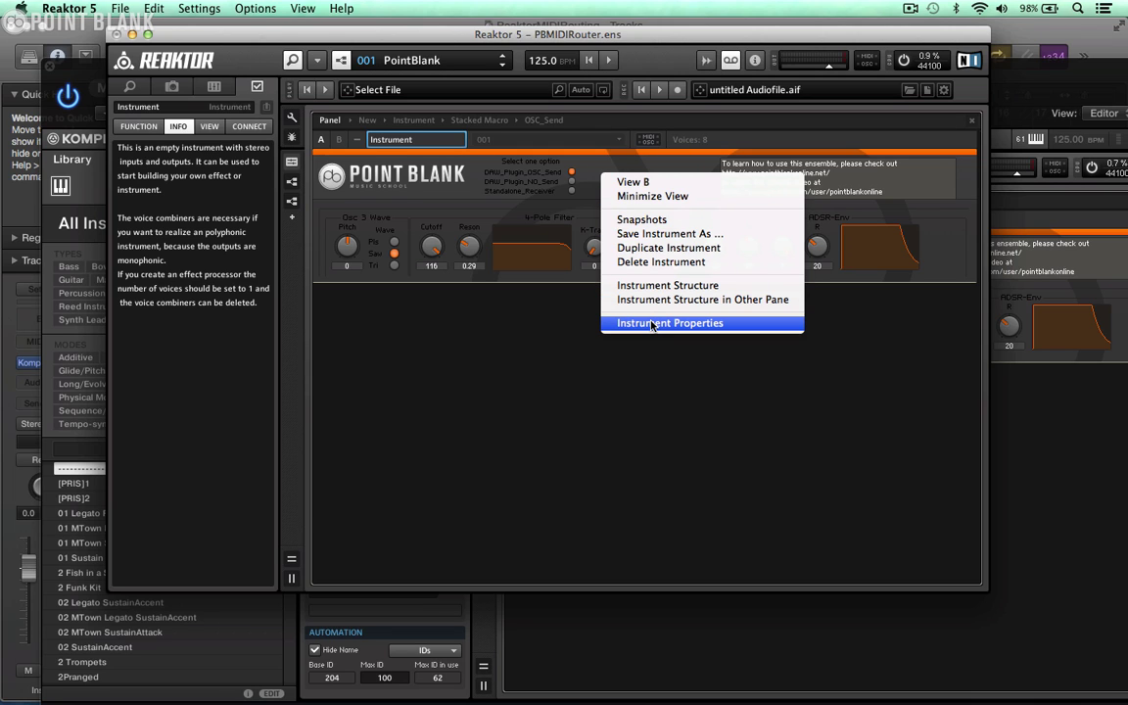
{"action": "left_click", "coordinate": [651, 323]}
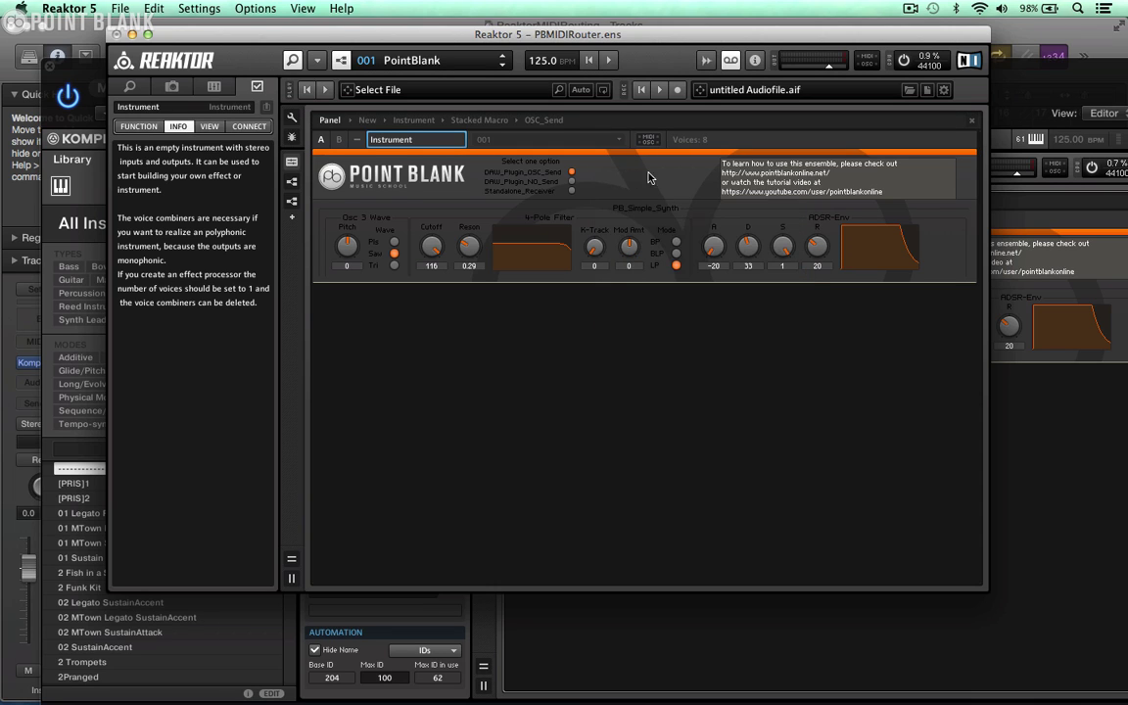
{"action": "right_click", "coordinate": [629, 172]}
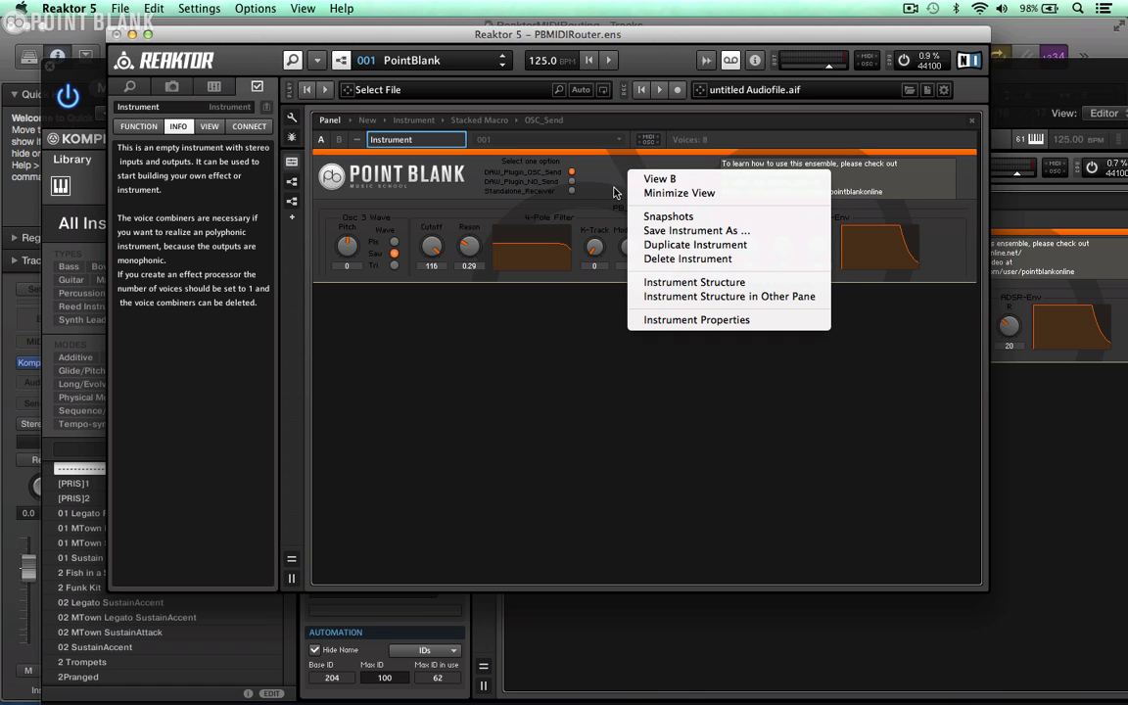
{"action": "left_click", "coordinate": [615, 191]}
{"action": "left_click", "coordinate": [248, 127]}
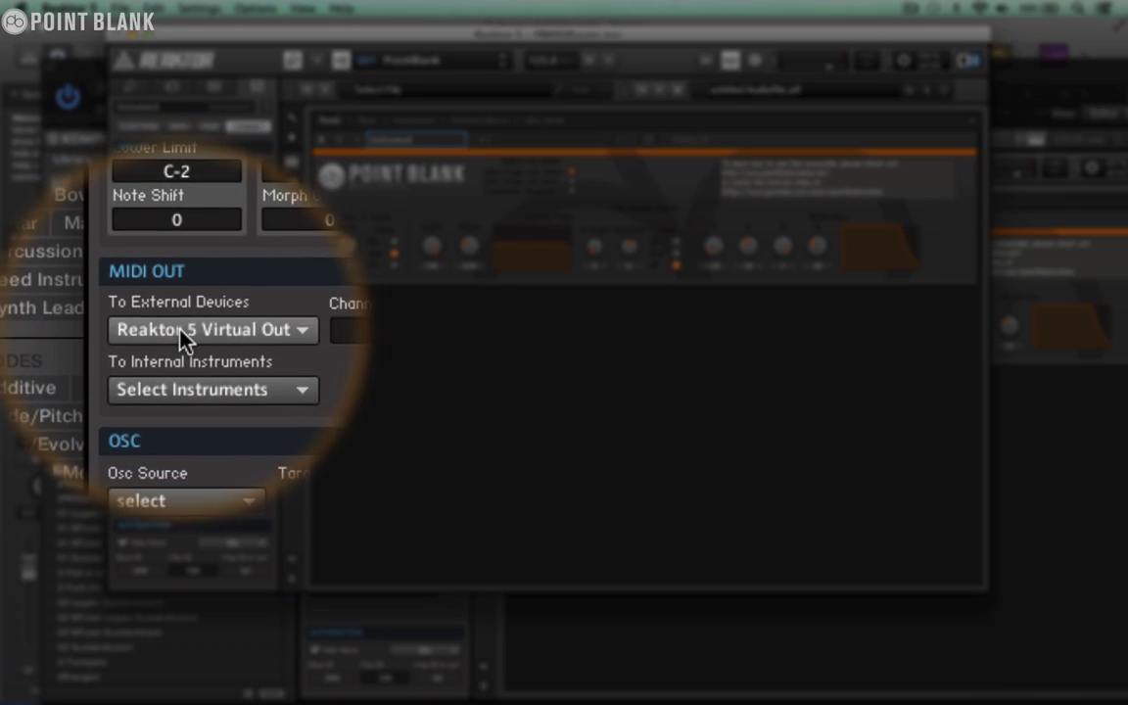
{"action": "left_click", "coordinate": [180, 331]}
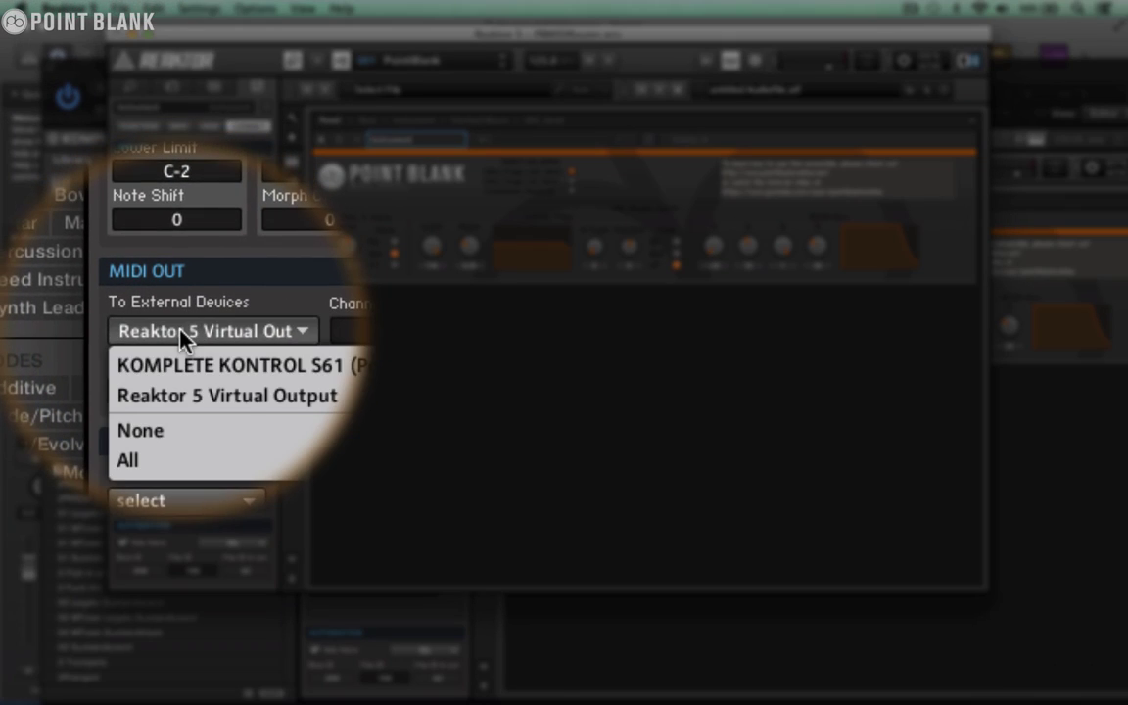
{"action": "left_click", "coordinate": [182, 364]}
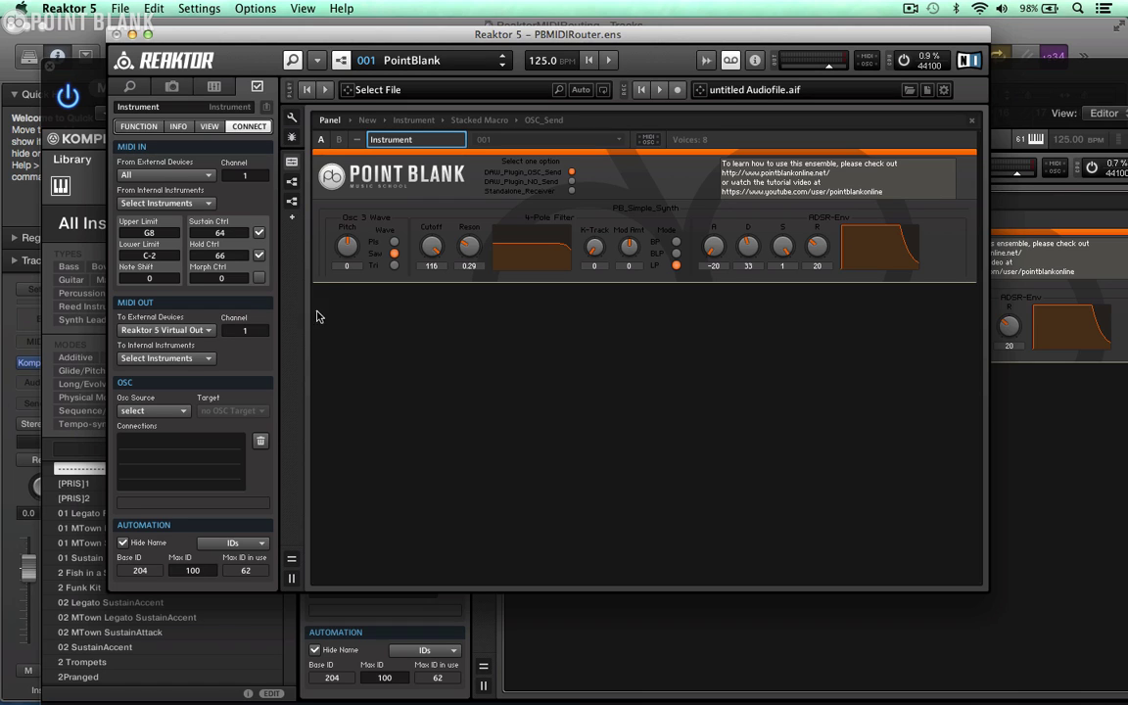
Set the ensemble's Select one option switch to Standalone_Receiver and bring Logic Pro X forward.
{"action": "left_click", "coordinate": [571, 200]}
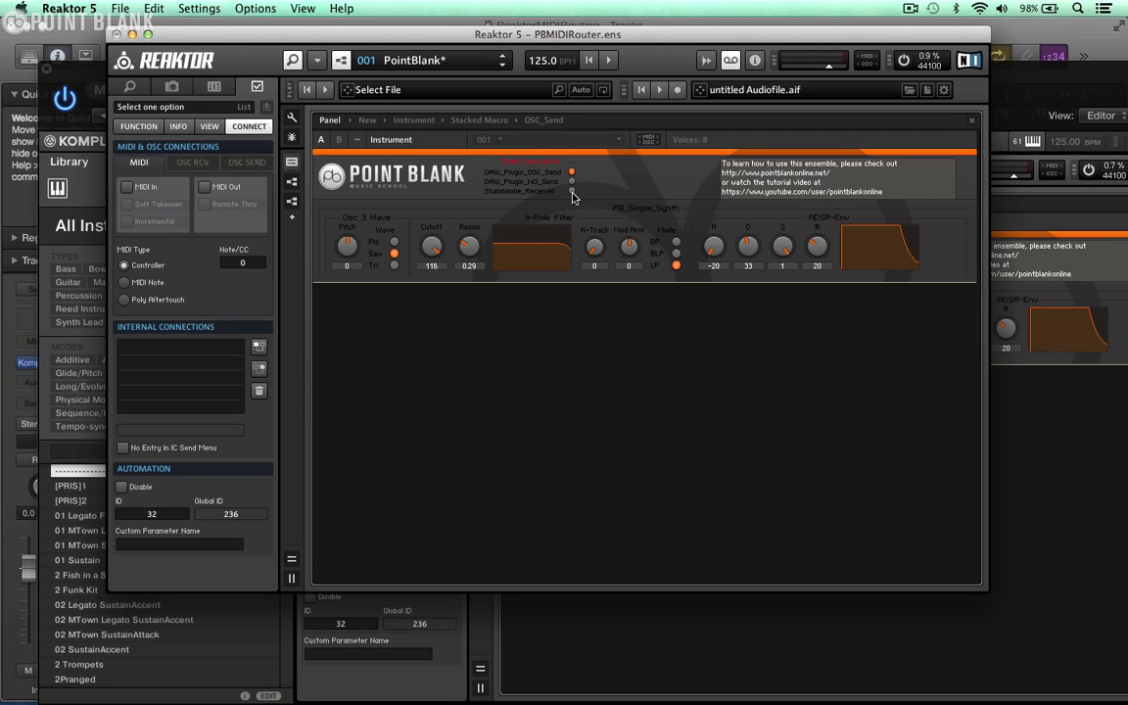
{"action": "left_click", "coordinate": [571, 192]}
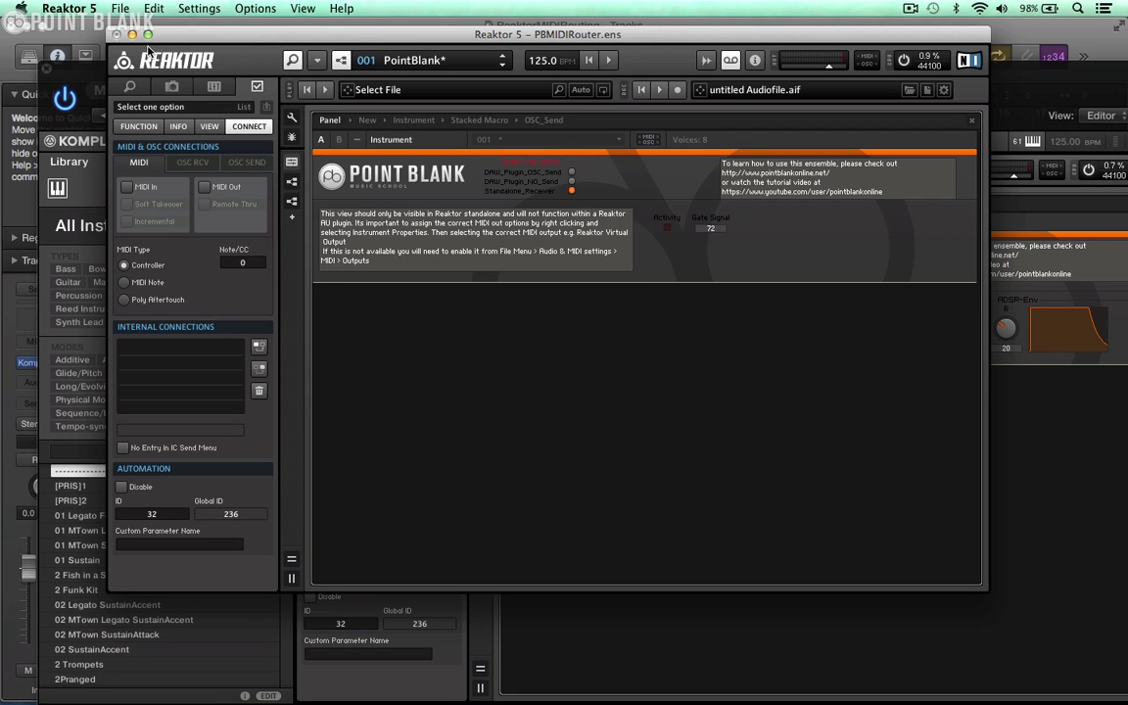
{"action": "left_click", "coordinate": [73, 59]}
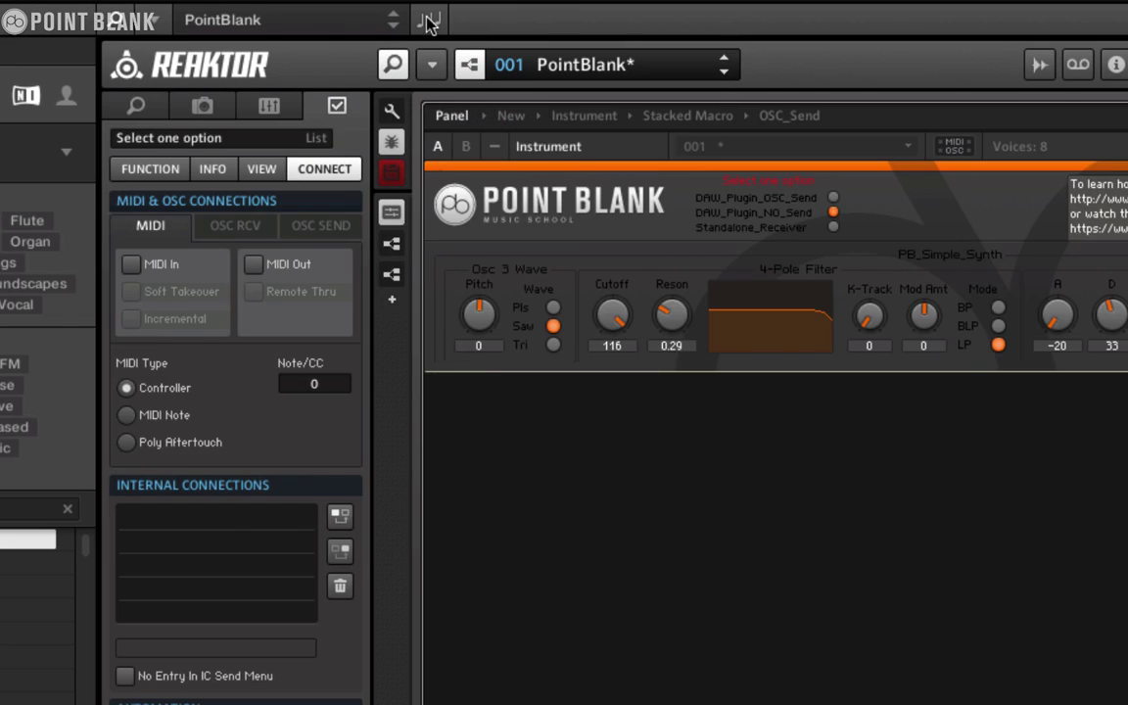
Enable Komplete Kontrol's Scale with Harmonizer chord mode and Minor scale type.
{"action": "left_click", "coordinate": [432, 24]}
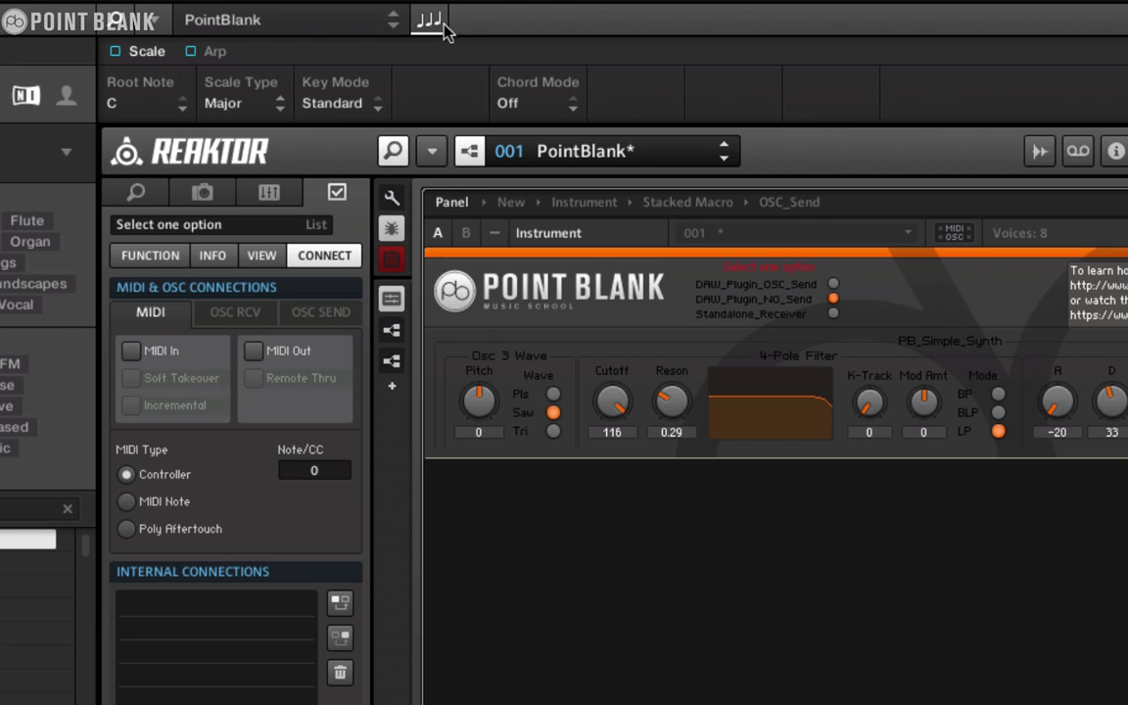
{"action": "left_click", "coordinate": [114, 51]}
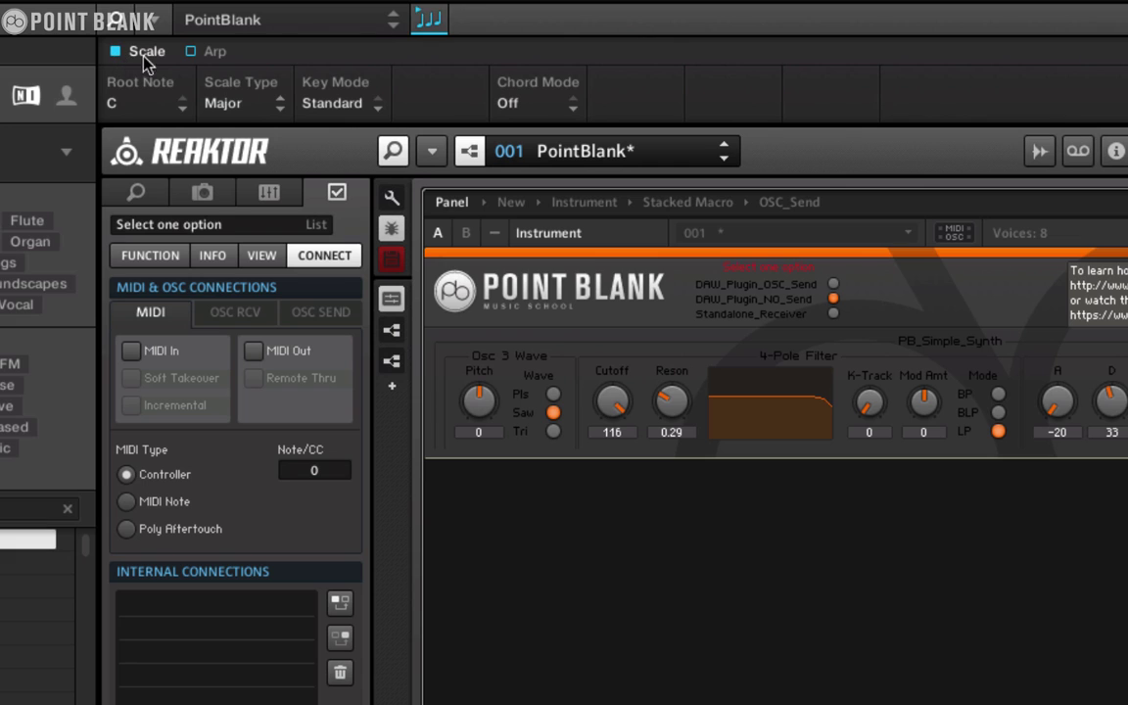
{"action": "left_click", "coordinate": [514, 103]}
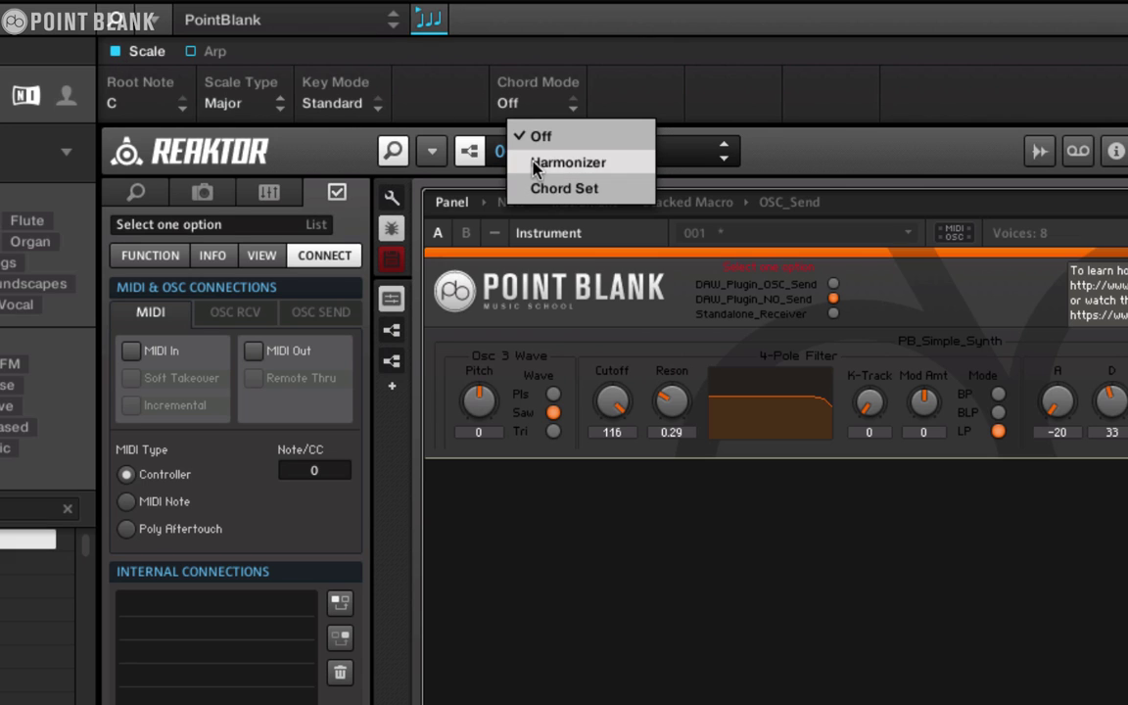
{"action": "left_click", "coordinate": [534, 165]}
{"action": "left_click", "coordinate": [232, 104]}
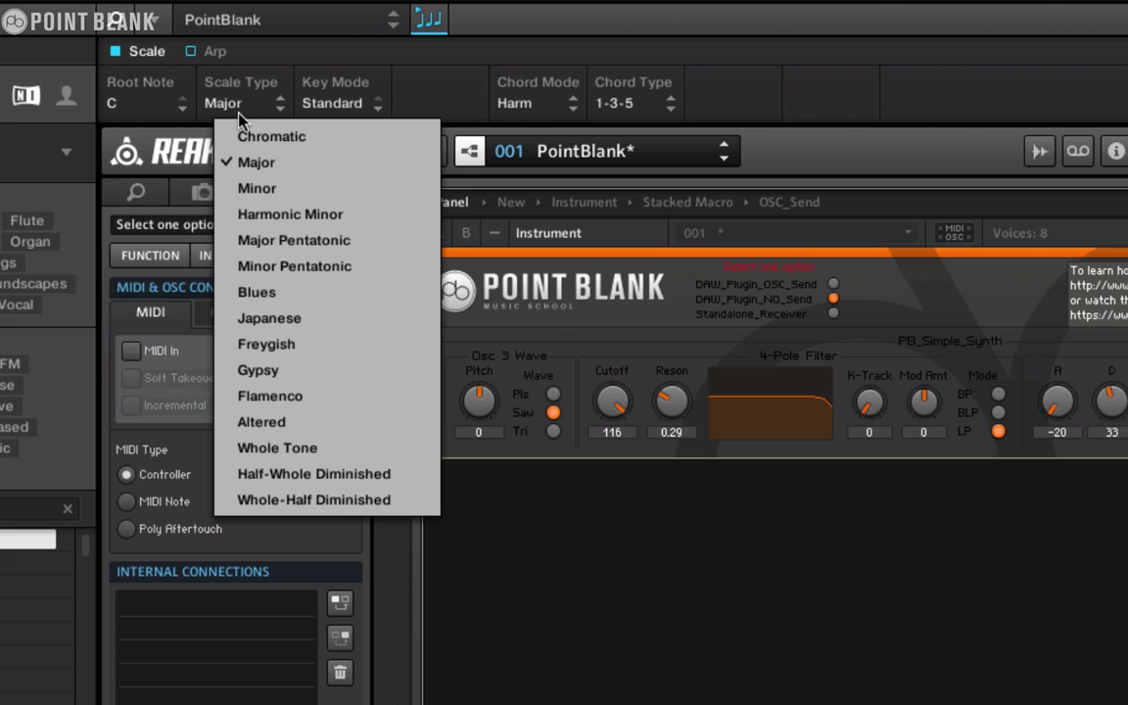
{"action": "left_click", "coordinate": [236, 184]}
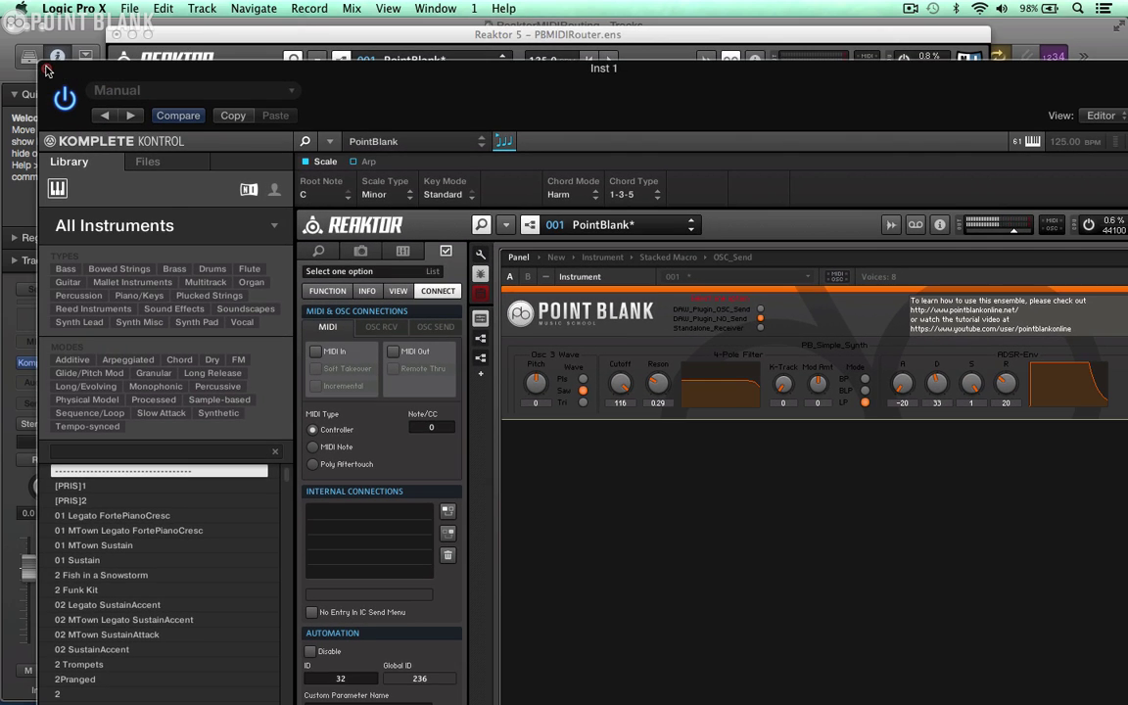
Record a short MIDI region on Inst 1 and review its notes in the editor.
{"action": "key", "text": "super+w"}
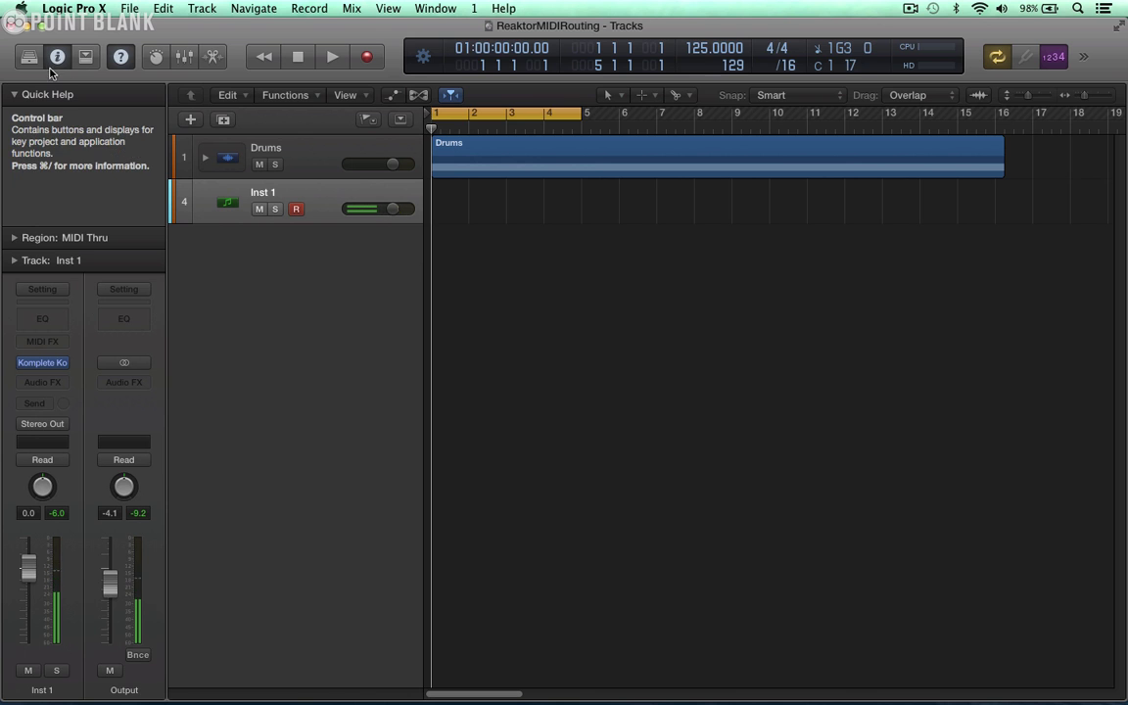
{"action": "key", "text": "space"}
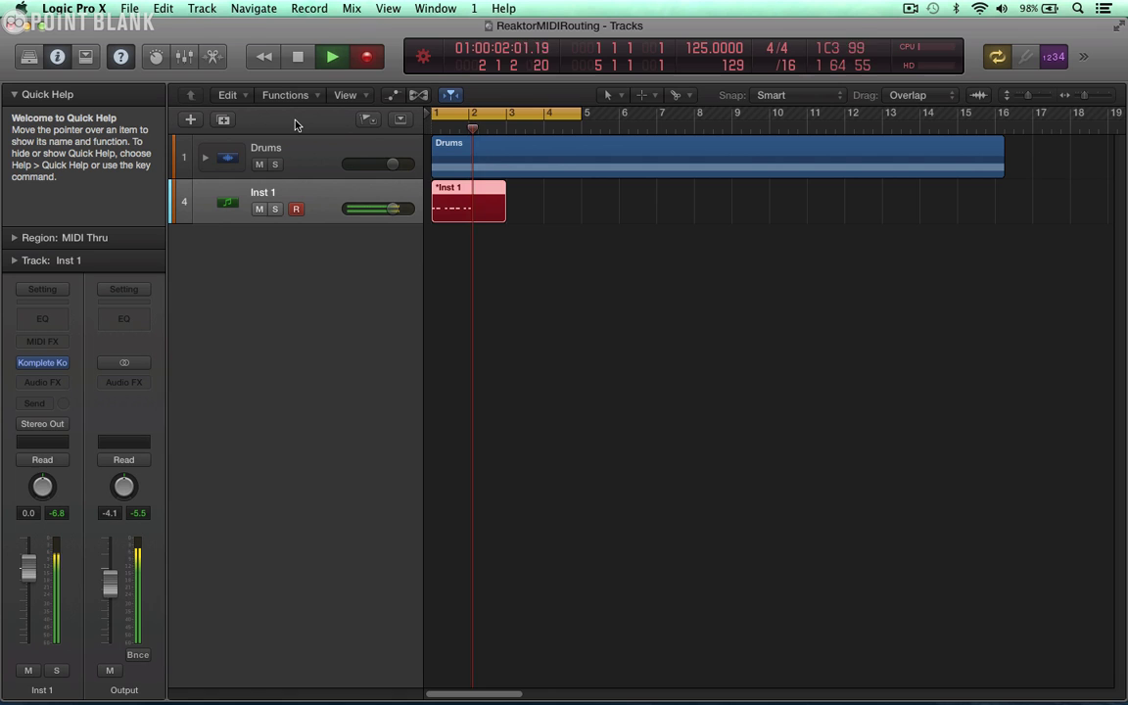
{"action": "key", "text": "space"}
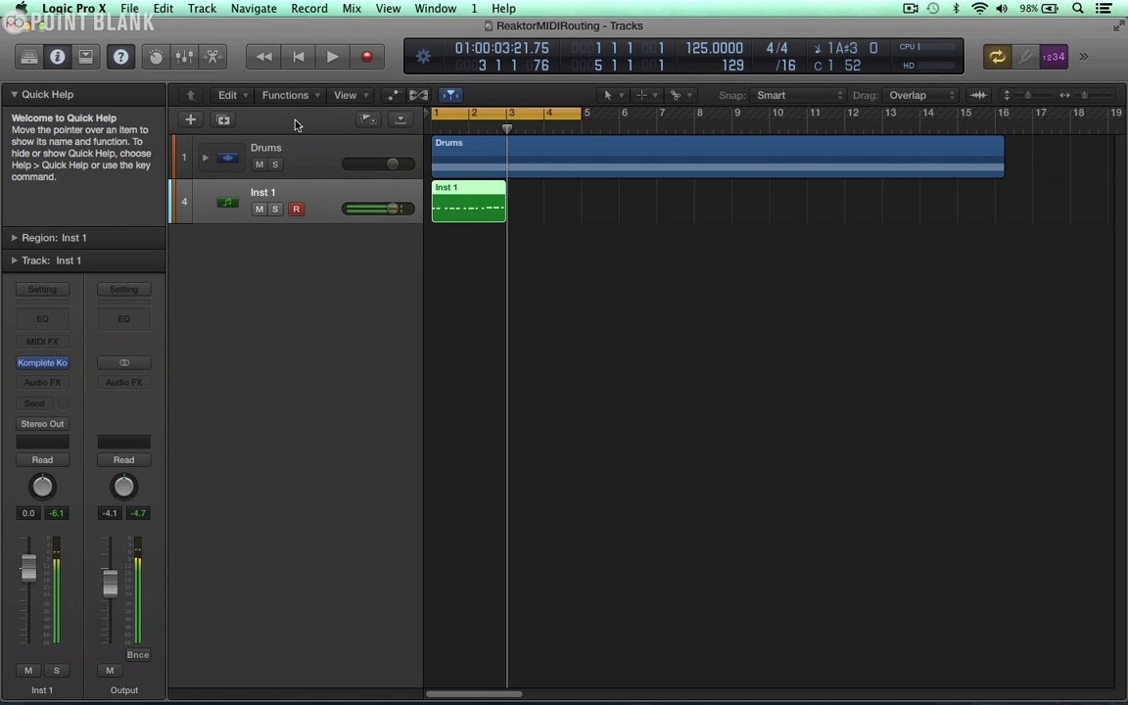
{"action": "double_click", "coordinate": [466, 206]}
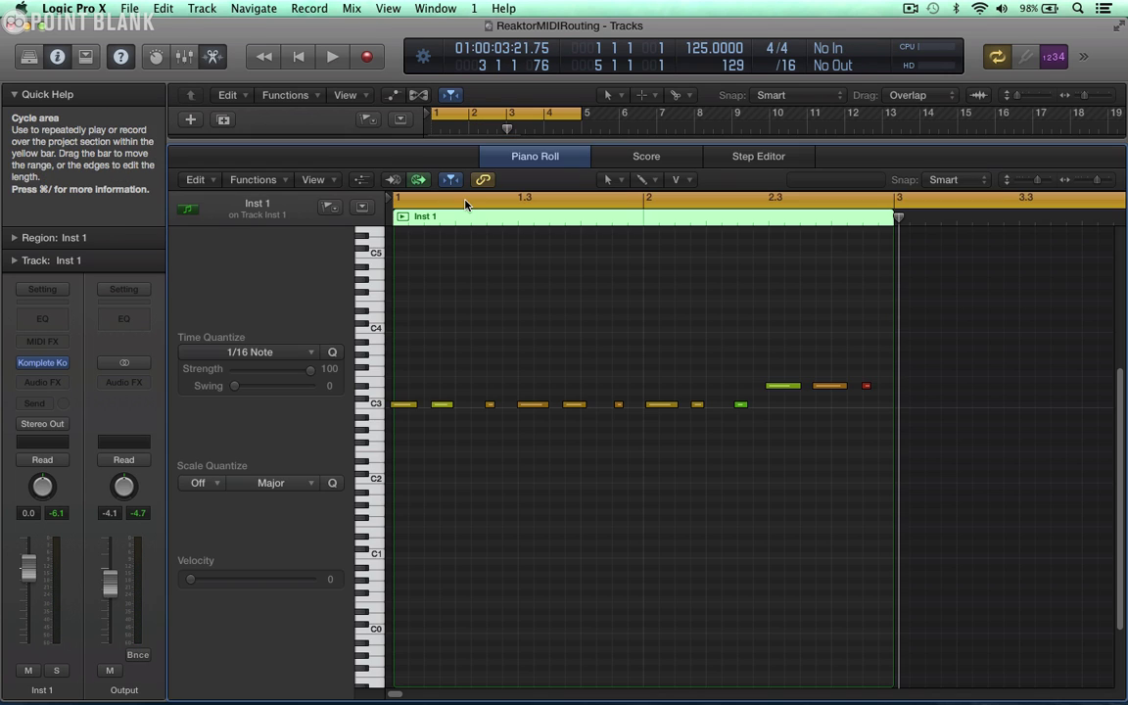
{"action": "left_click", "coordinate": [398, 407]}
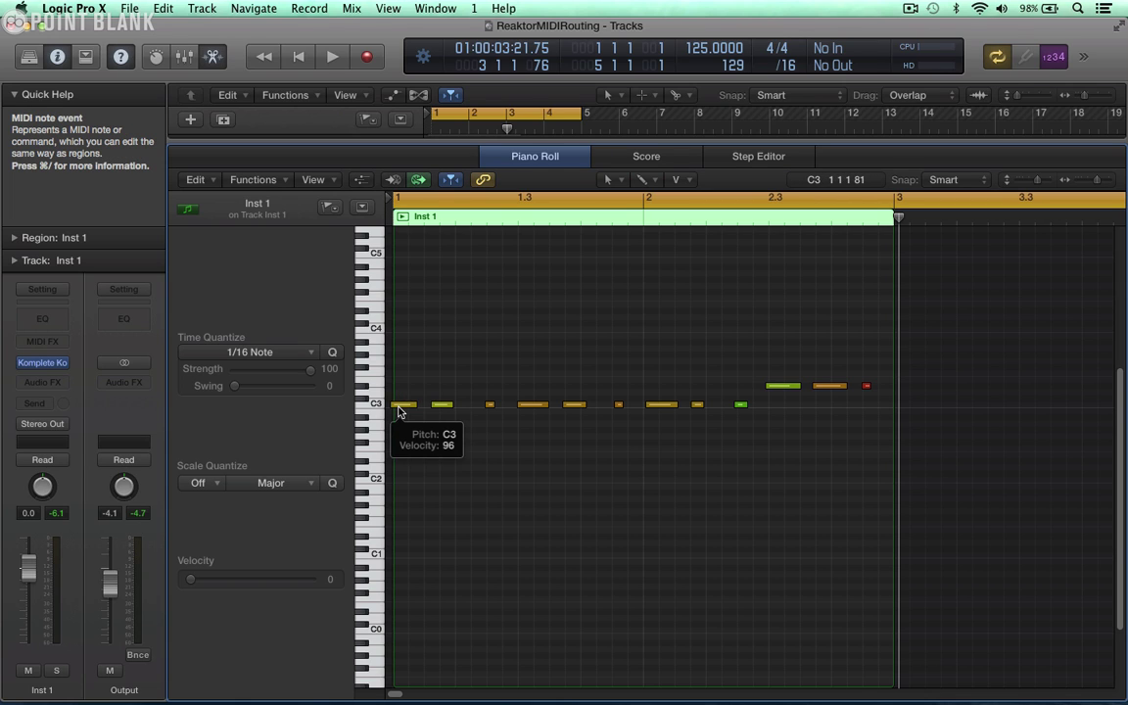
{"action": "key", "text": "e"}
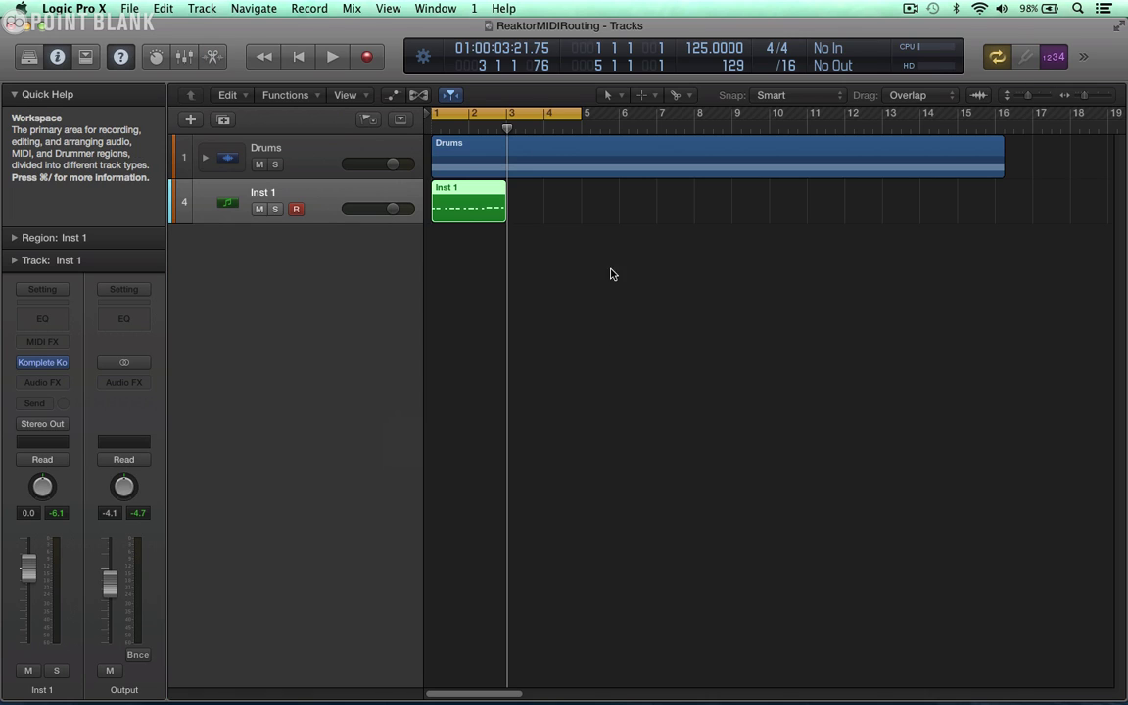
Set the Inst 1 region's Quantize to 1/16 Note in the Region Inspector.
{"action": "left_click", "coordinate": [14, 95]}
{"action": "left_click", "coordinate": [15, 118]}
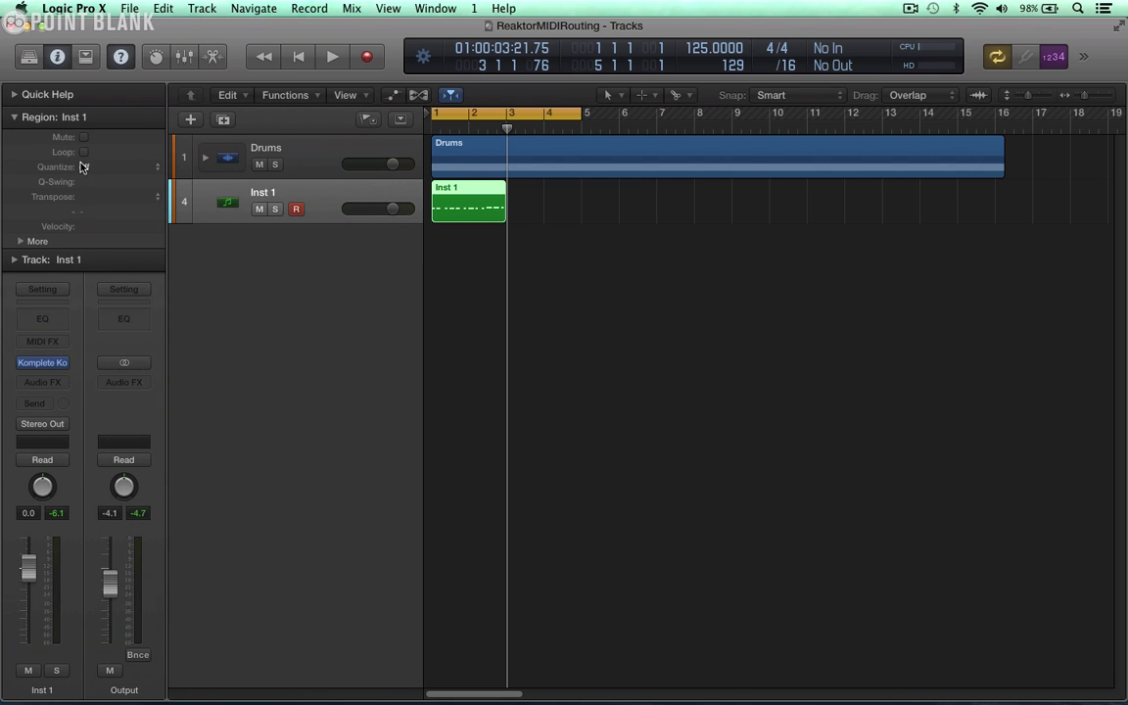
{"action": "left_click", "coordinate": [83, 166]}
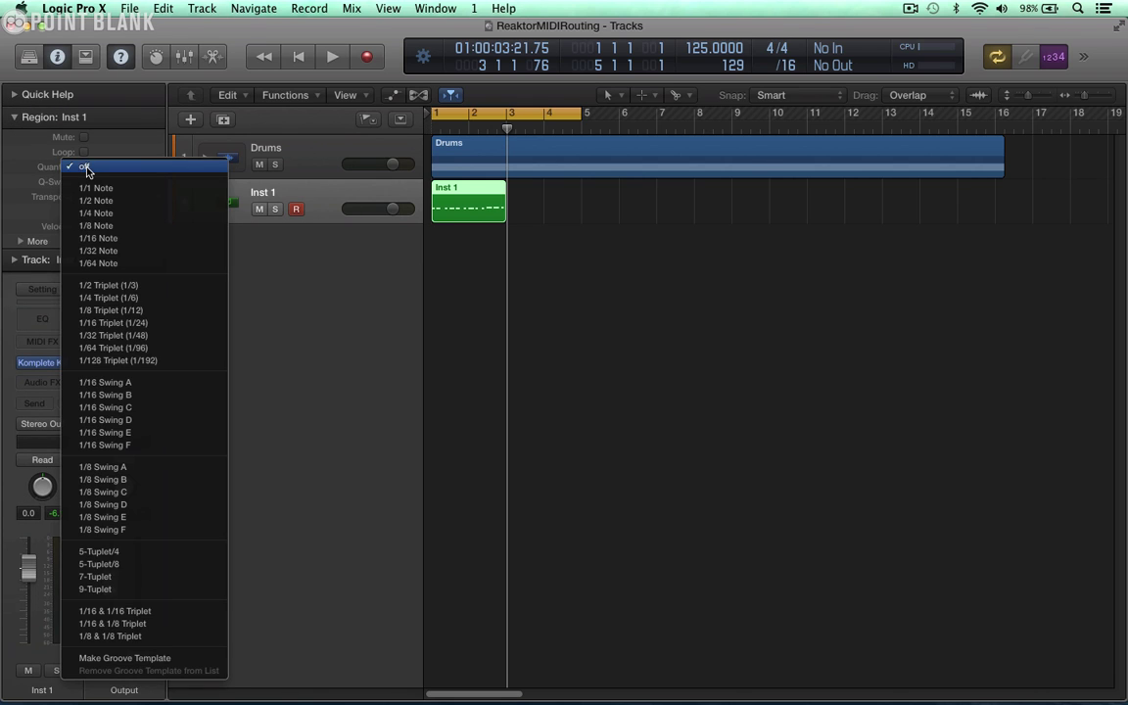
{"action": "left_click", "coordinate": [100, 238]}
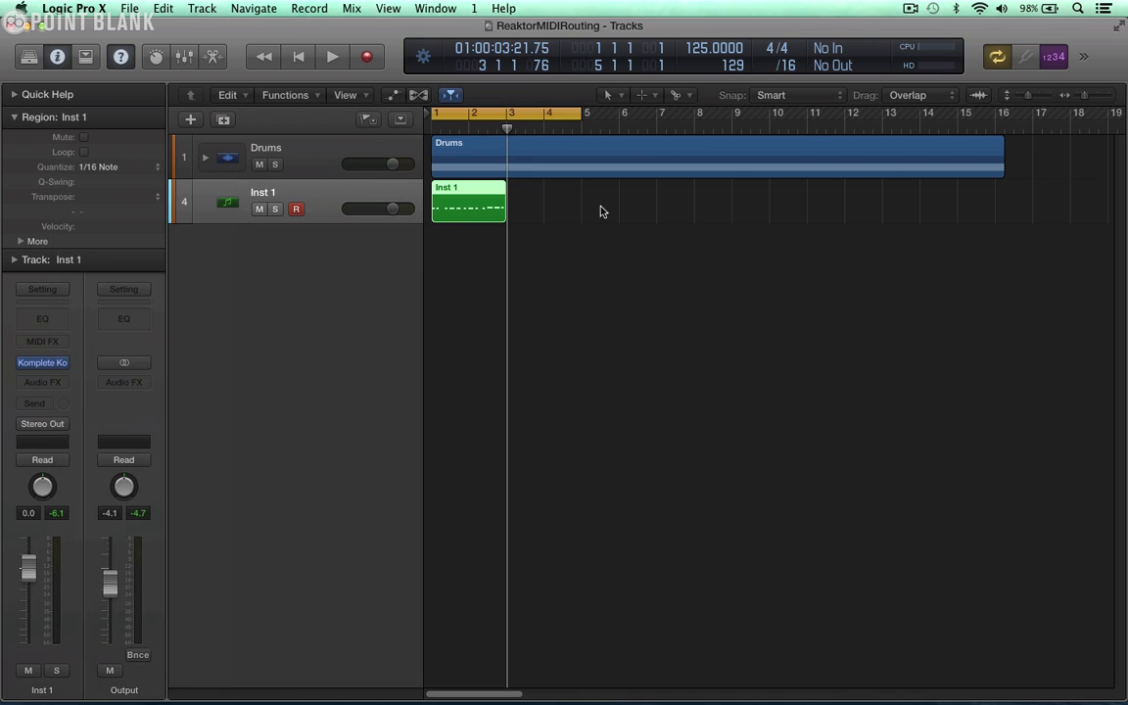
Create a new instrument track, Inst 2, loaded with Vintage Electric Piano in stereo.
{"action": "double_click", "coordinate": [299, 279]}
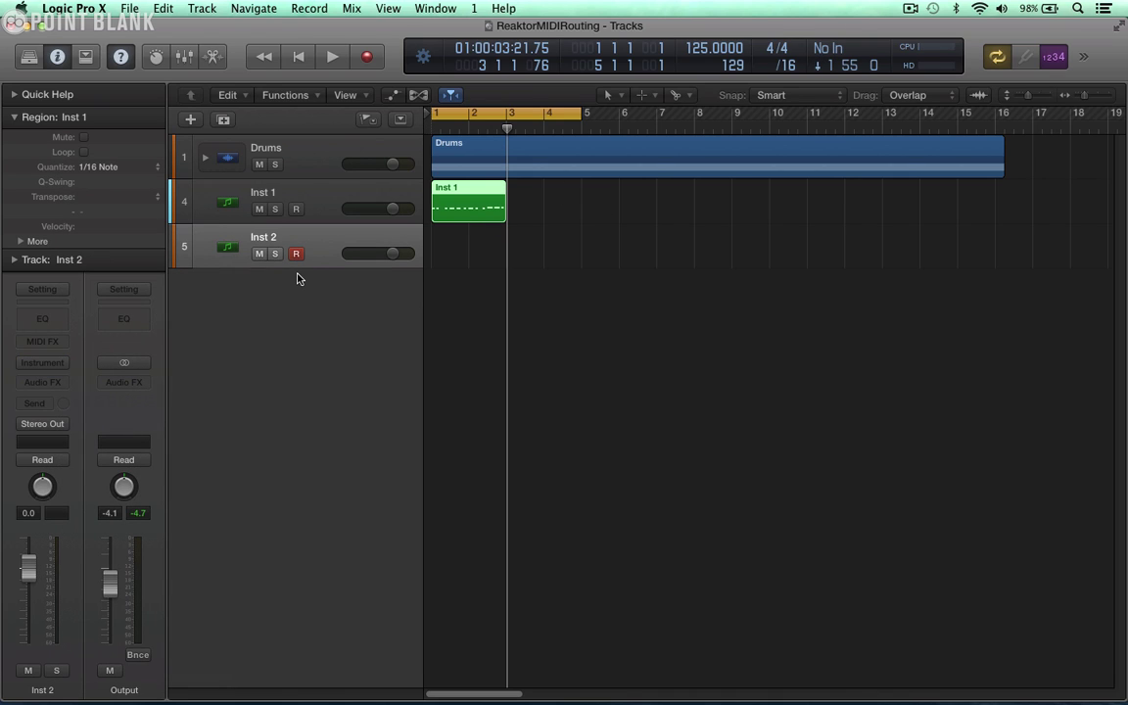
{"action": "left_click", "coordinate": [44, 362]}
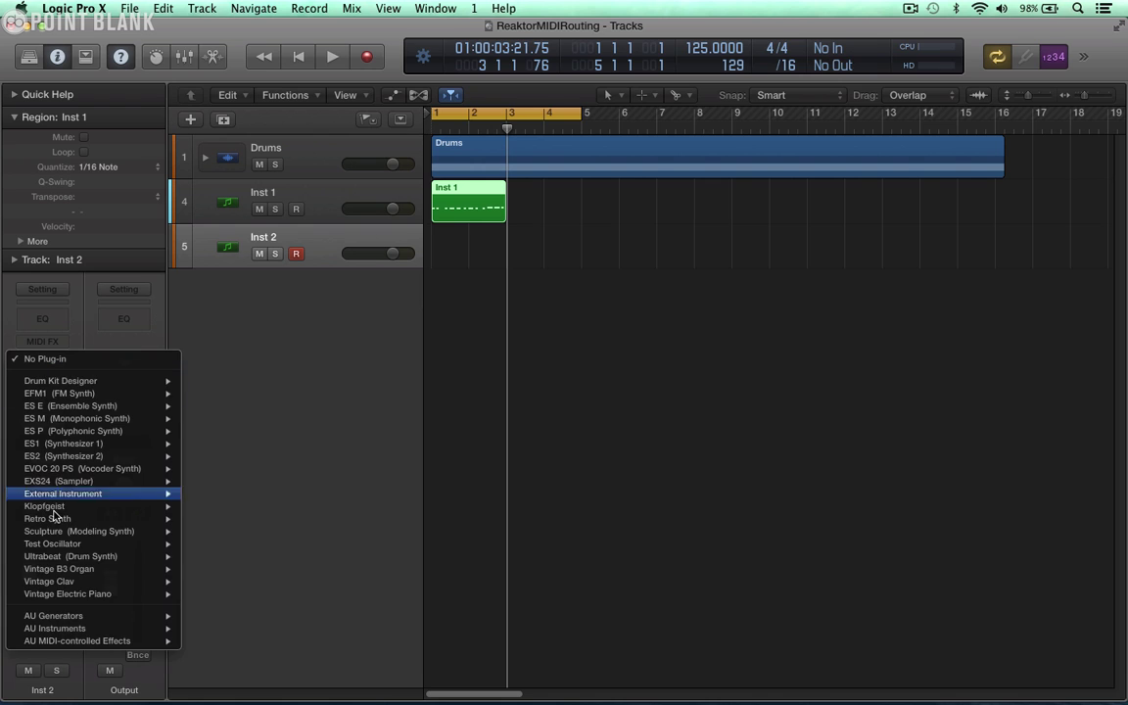
{"action": "mouse_move", "coordinate": [69, 597]}
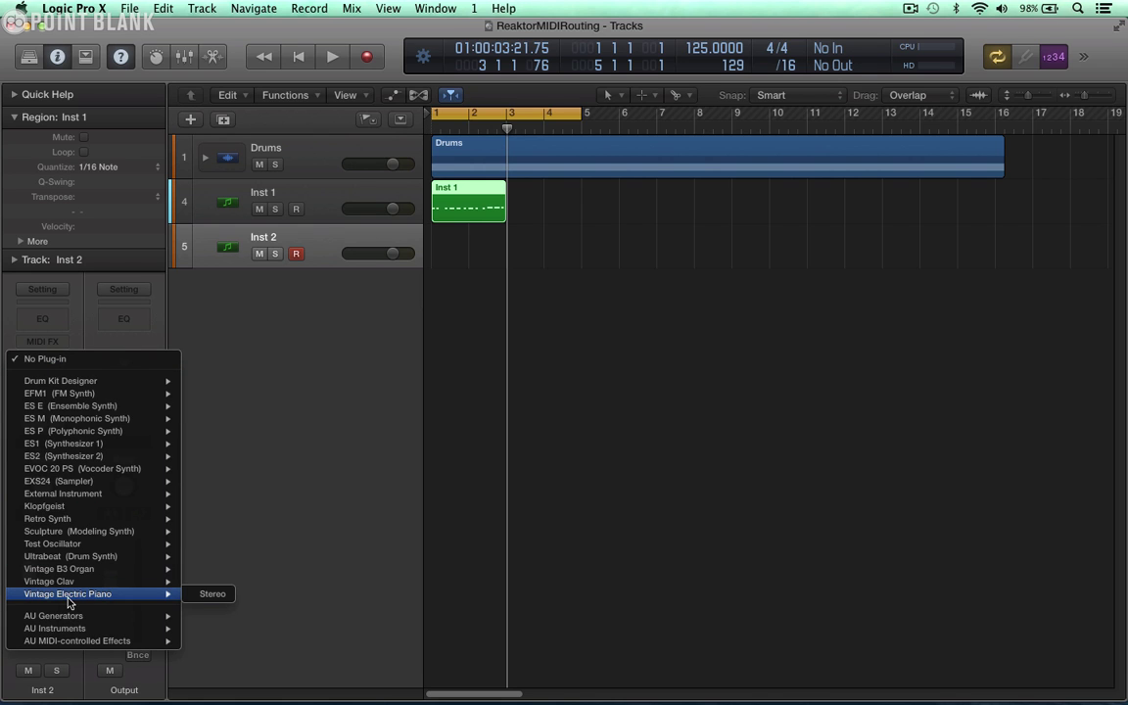
{"action": "left_click", "coordinate": [215, 595]}
{"action": "left_click_drag", "start_coordinate": [100, 59], "coordinate": [679, 59]}
Record-arm the Inst 2 track in place of Inst 1.
{"action": "left_click", "coordinate": [265, 231]}
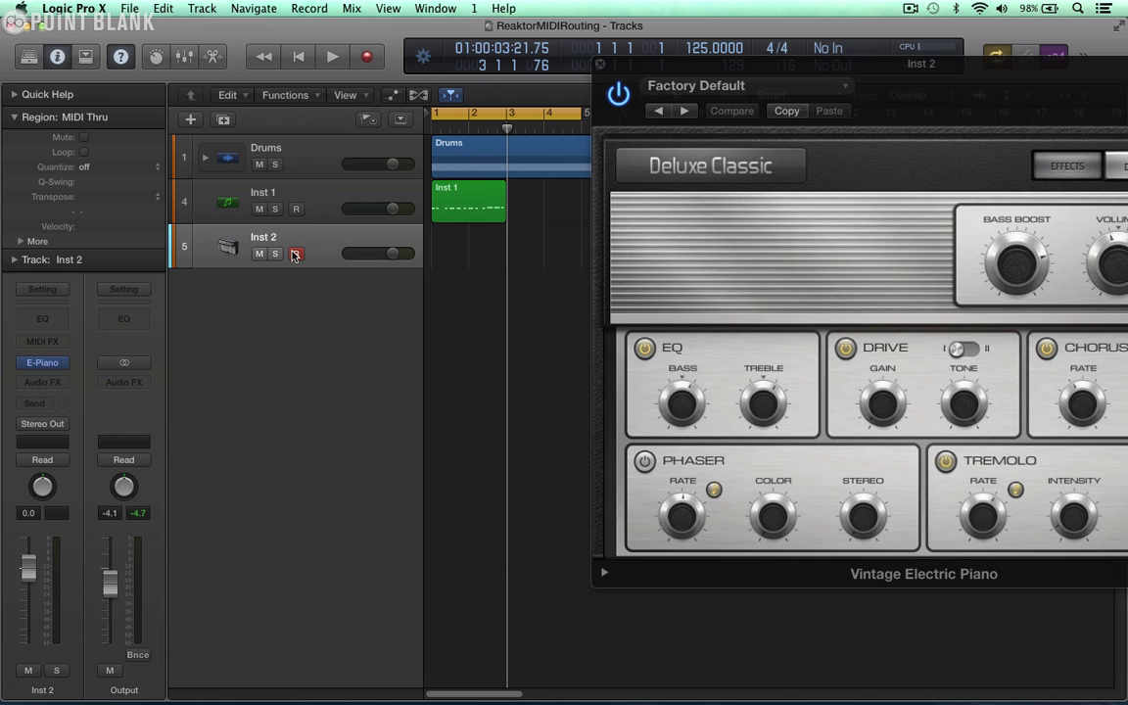
{"action": "left_click", "coordinate": [283, 201]}
{"action": "left_click", "coordinate": [47, 366]}
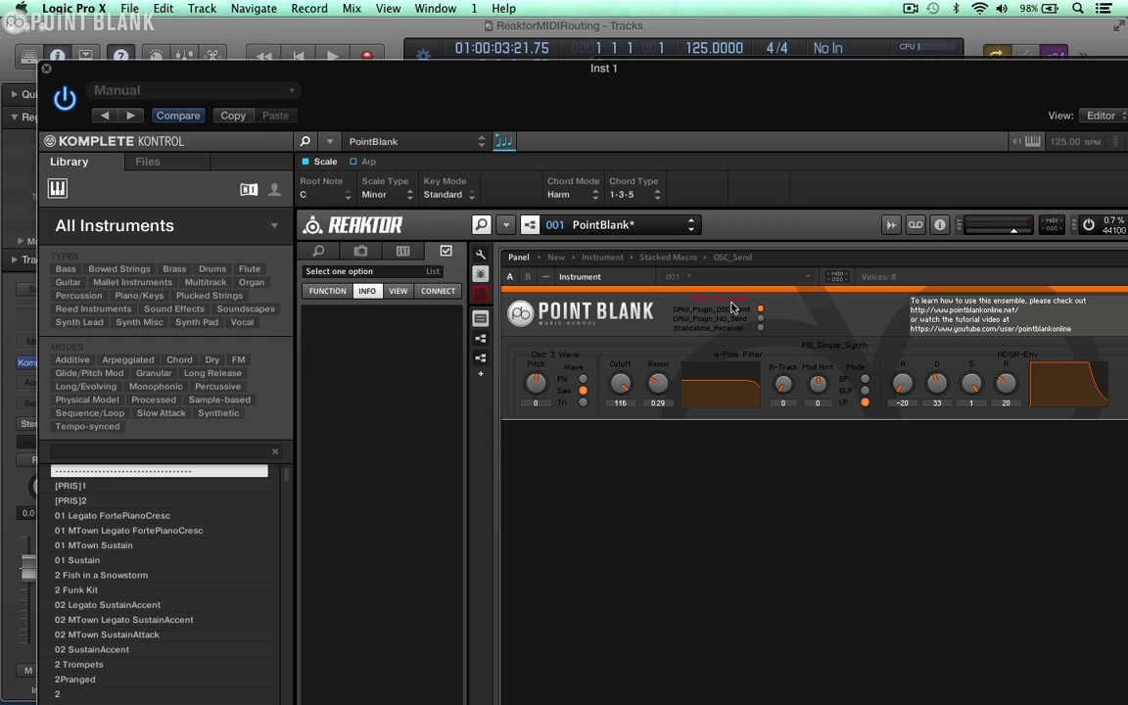
{"action": "left_click", "coordinate": [46, 68]}
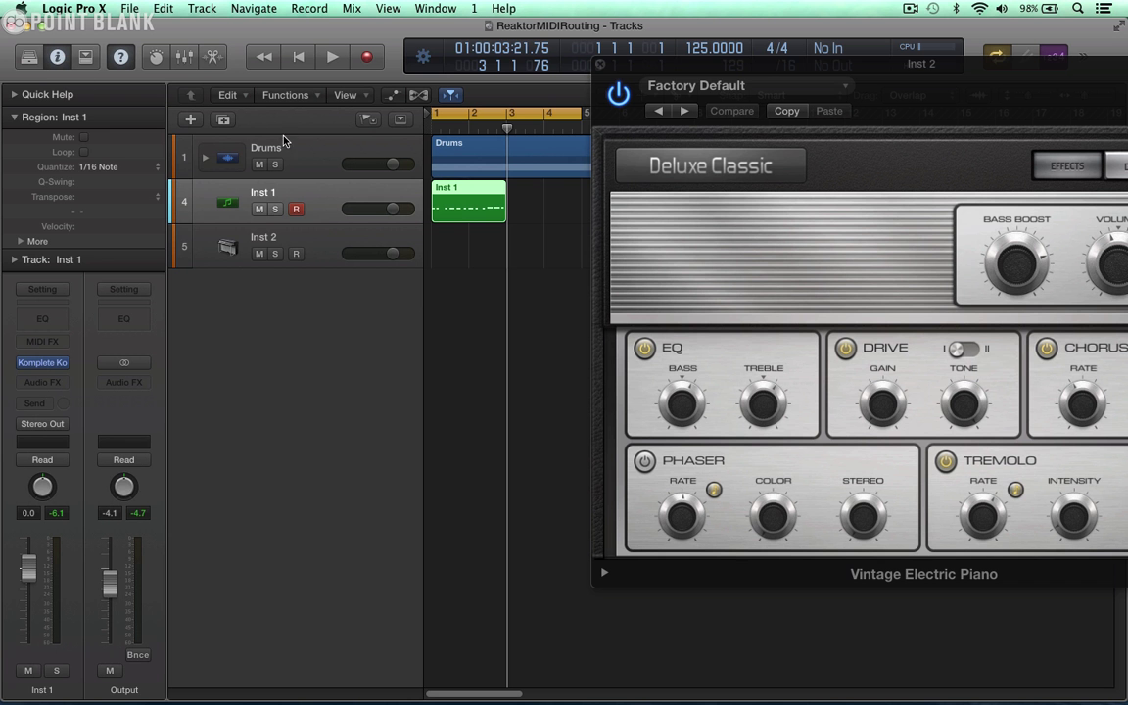
{"action": "left_click", "coordinate": [313, 245]}
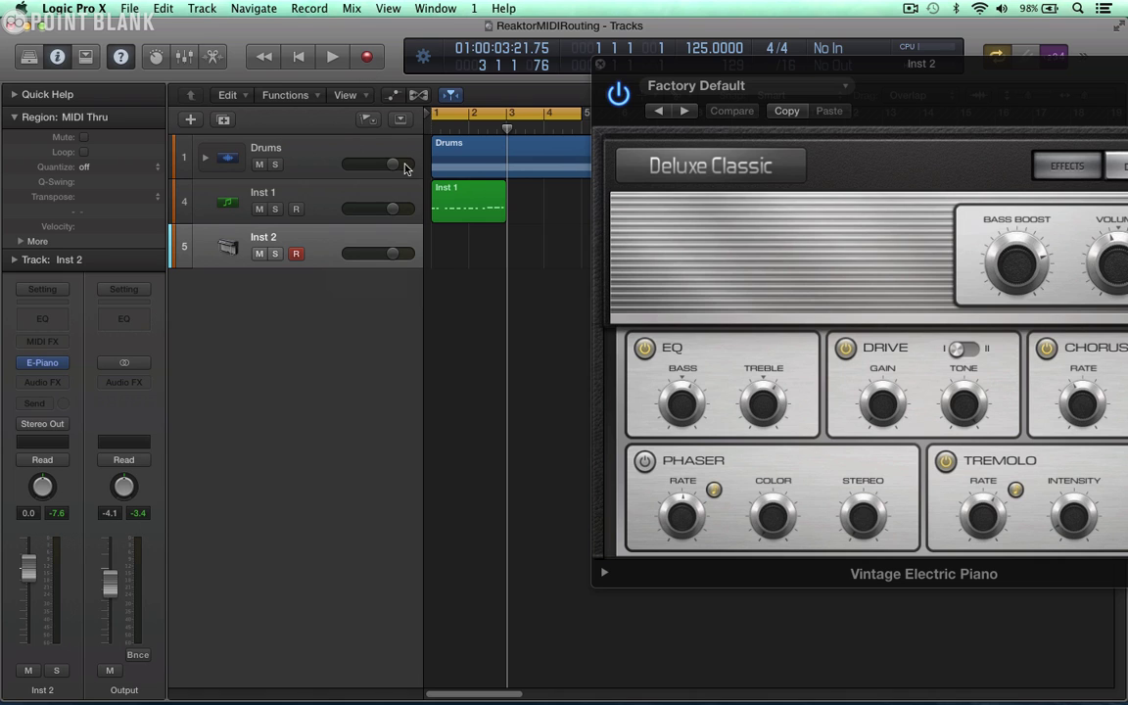
Move the Inst 1 region to bar 2 and record a new region on Inst 2.
{"action": "left_click_drag", "start_coordinate": [448, 195], "coordinate": [486, 195]}
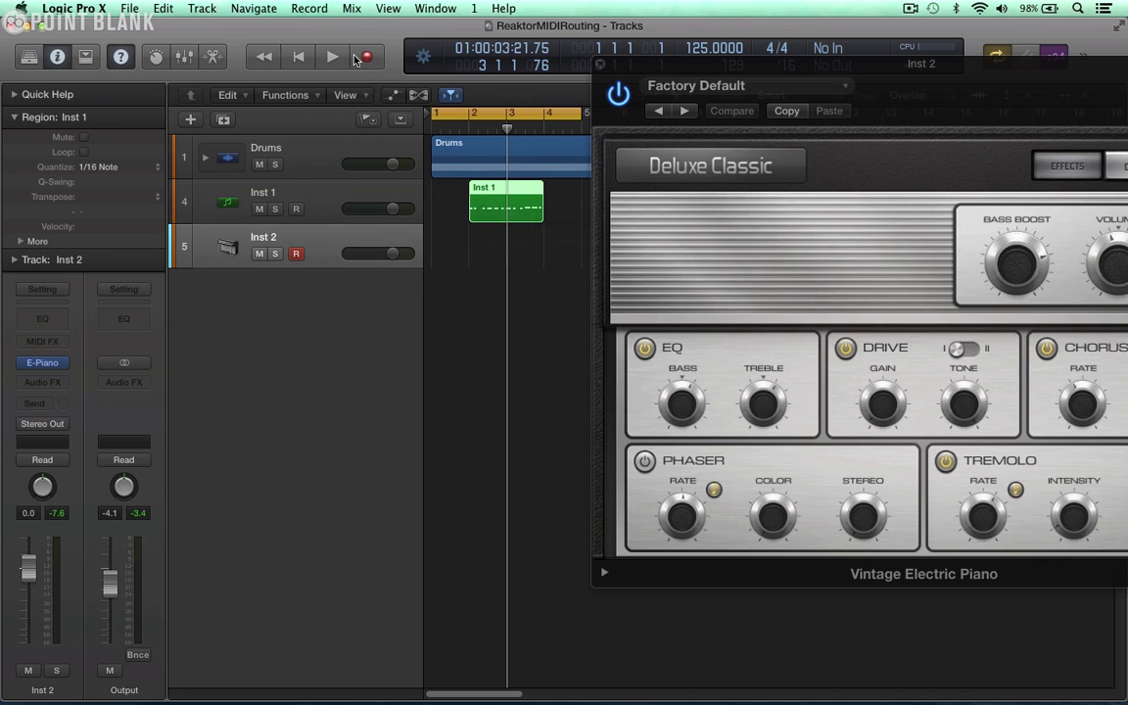
{"action": "left_click", "coordinate": [376, 60]}
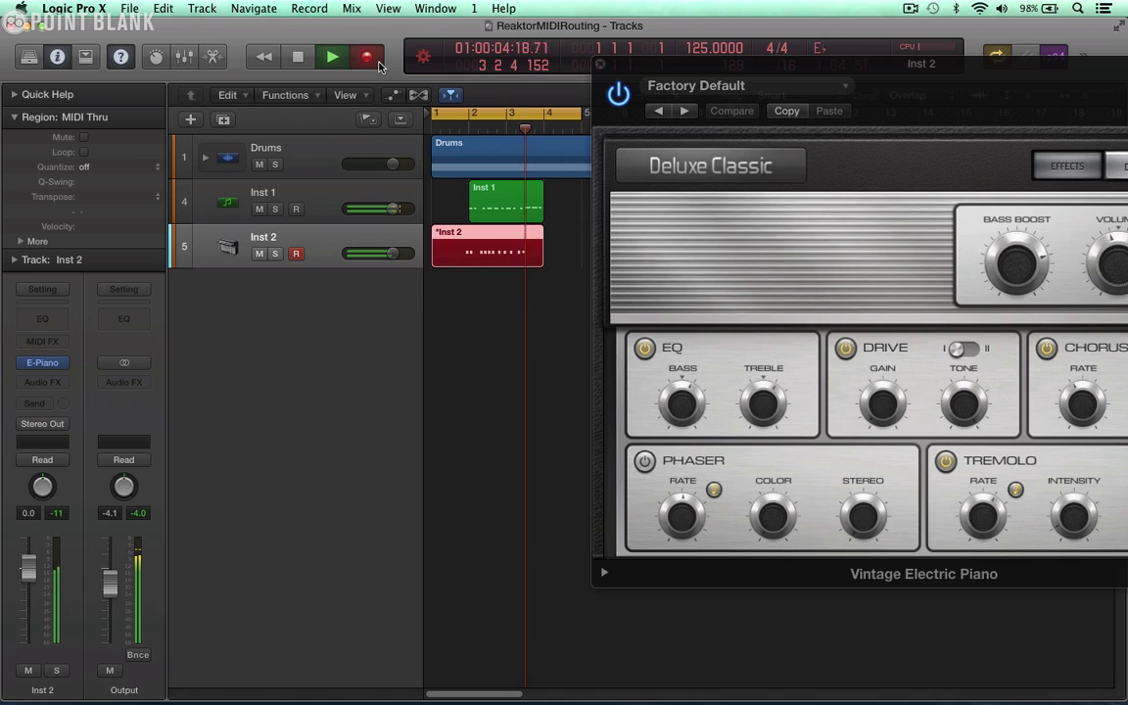
{"action": "key", "text": "space"}
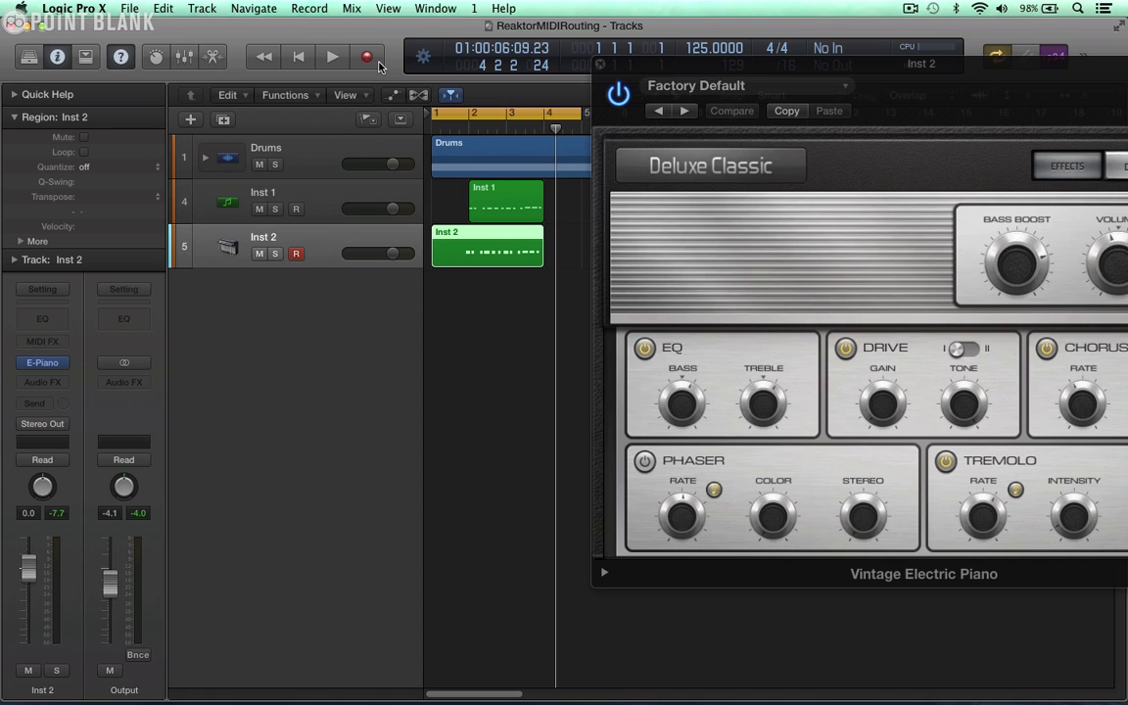
Select all notes in the Inst 2 region and shift them slightly later.
{"action": "double_click", "coordinate": [494, 243]}
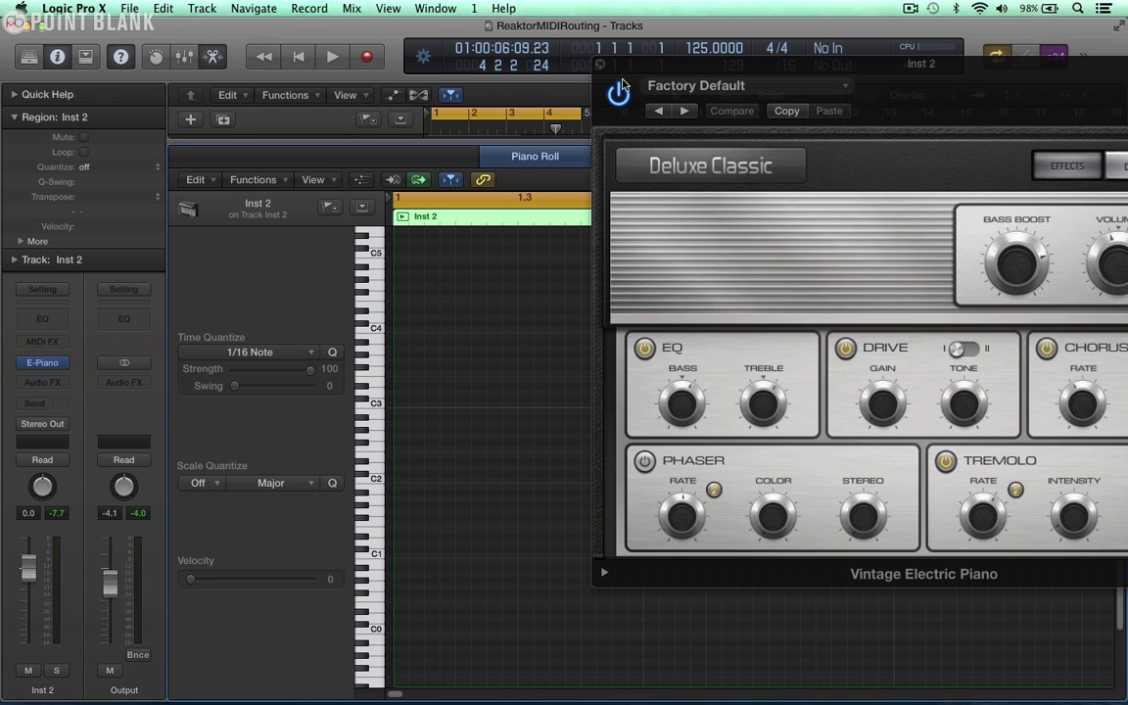
{"action": "left_click", "coordinate": [599, 64]}
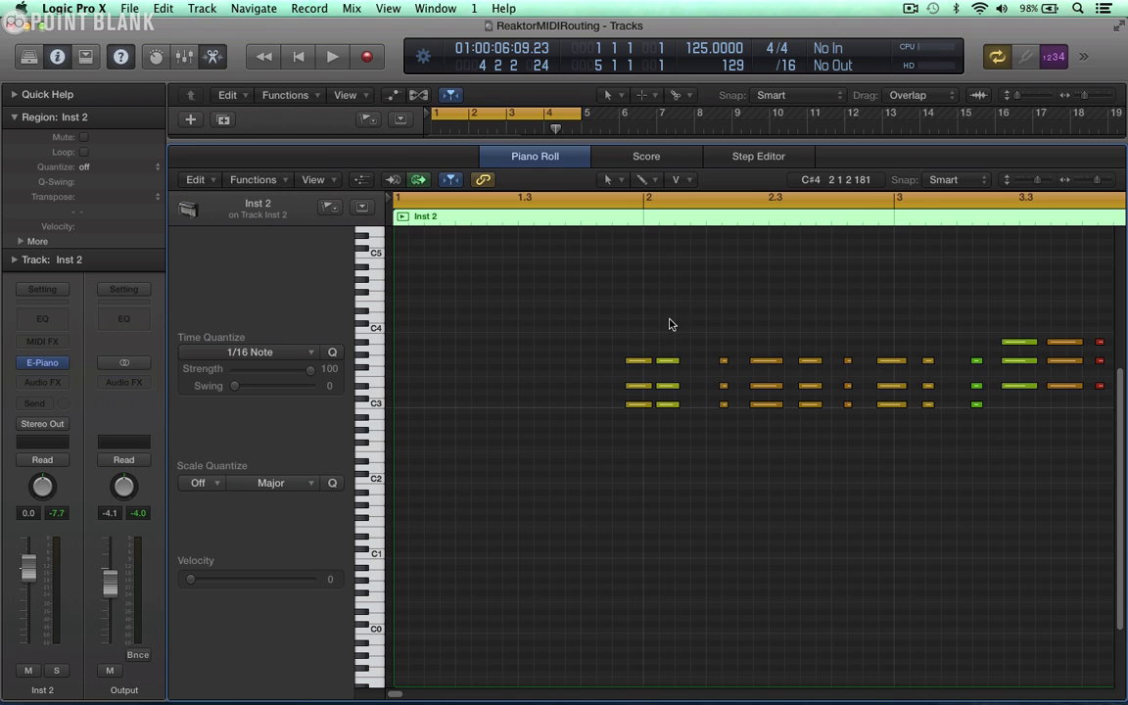
{"action": "key", "text": "super+a"}
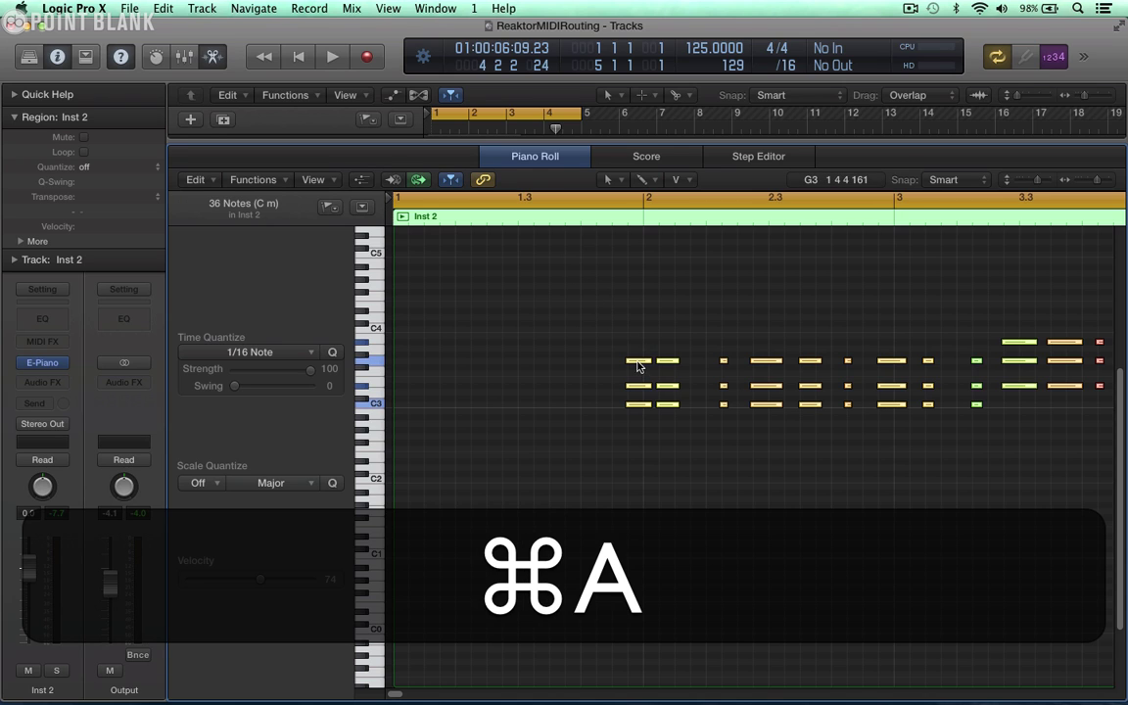
{"action": "left_click_drag", "start_coordinate": [638, 367], "coordinate": [654, 363]}
{"action": "key", "text": "ctrl"}
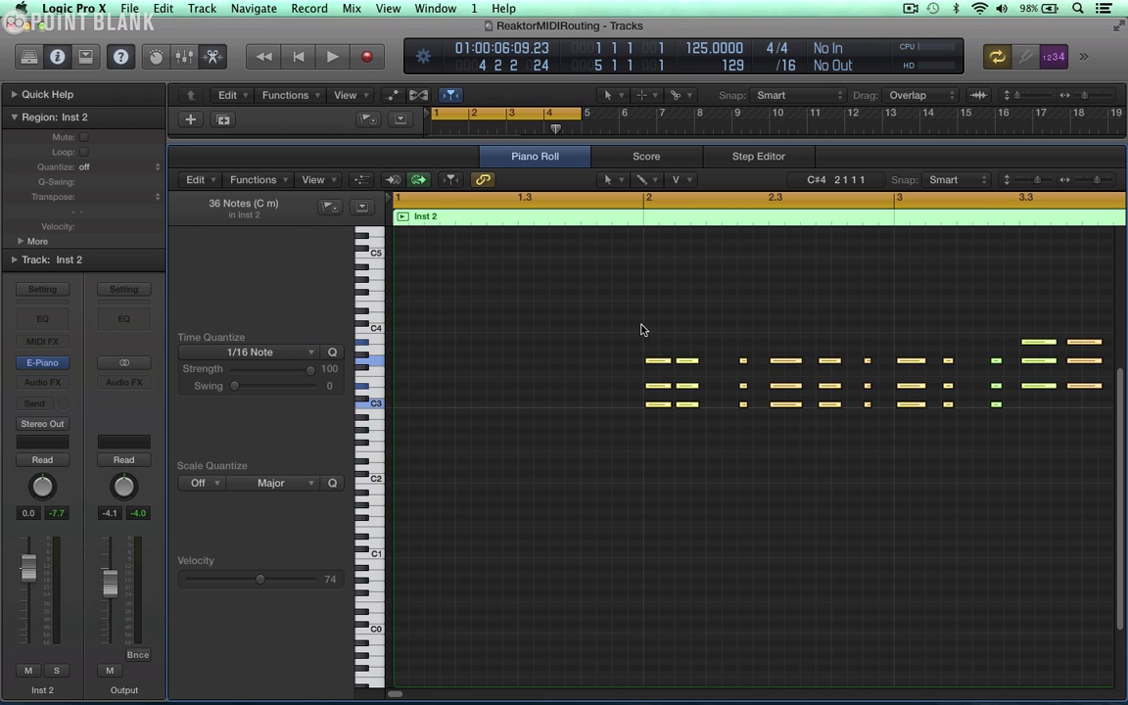
{"action": "key", "text": "e"}
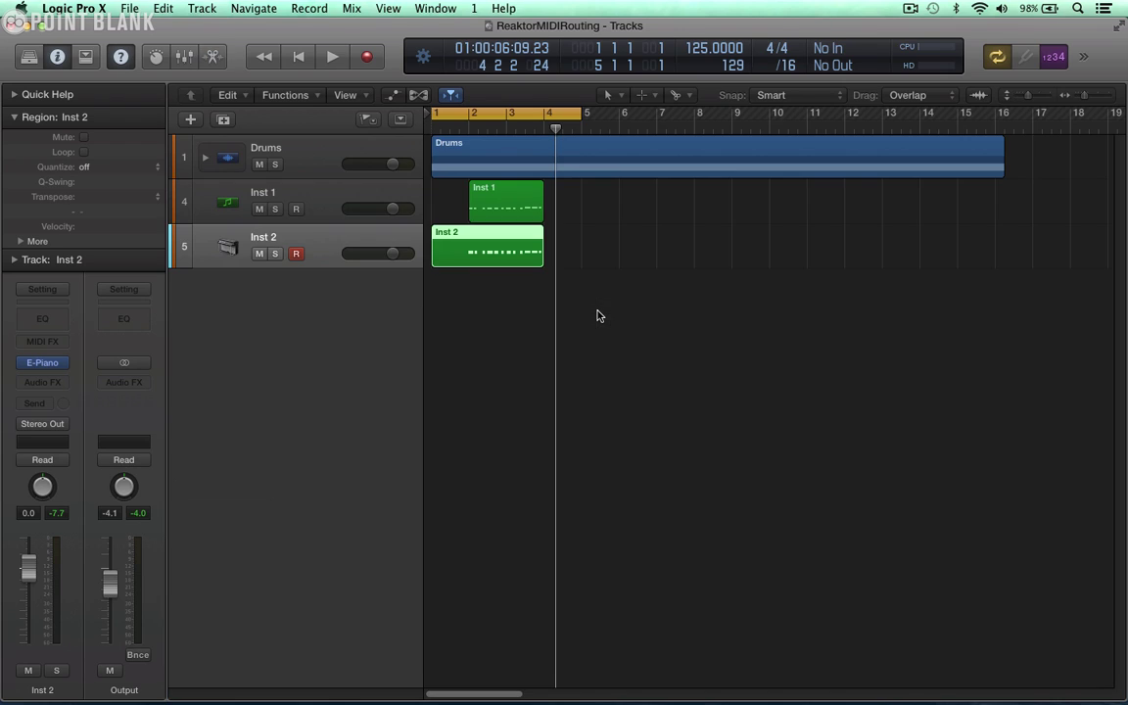
Quantize the Inst 2 region to 1/16 Note and disarm the Inst 2 track.
{"action": "left_click", "coordinate": [86, 169]}
{"action": "left_click", "coordinate": [113, 242]}
{"action": "left_click", "coordinate": [298, 254]}
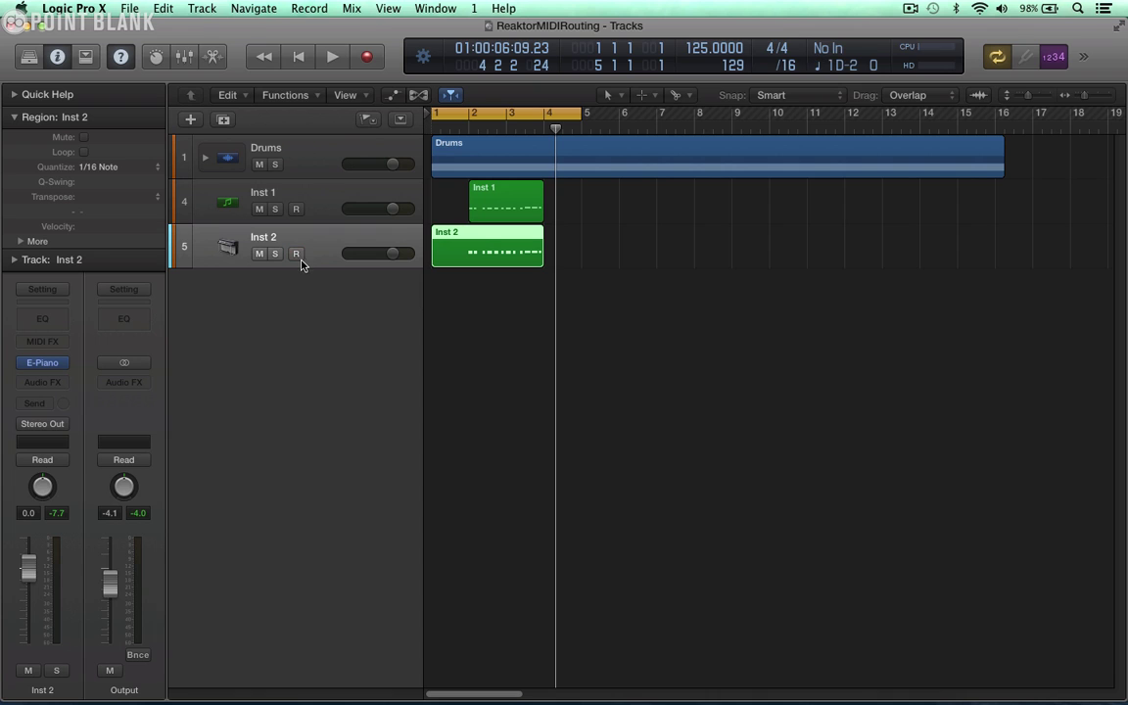
Set the cycle range to bars 2–6, play it back, and recheck the chord notes.
{"action": "left_click_drag", "start_coordinate": [500, 121], "coordinate": [538, 122]}
{"action": "key", "text": "space"}
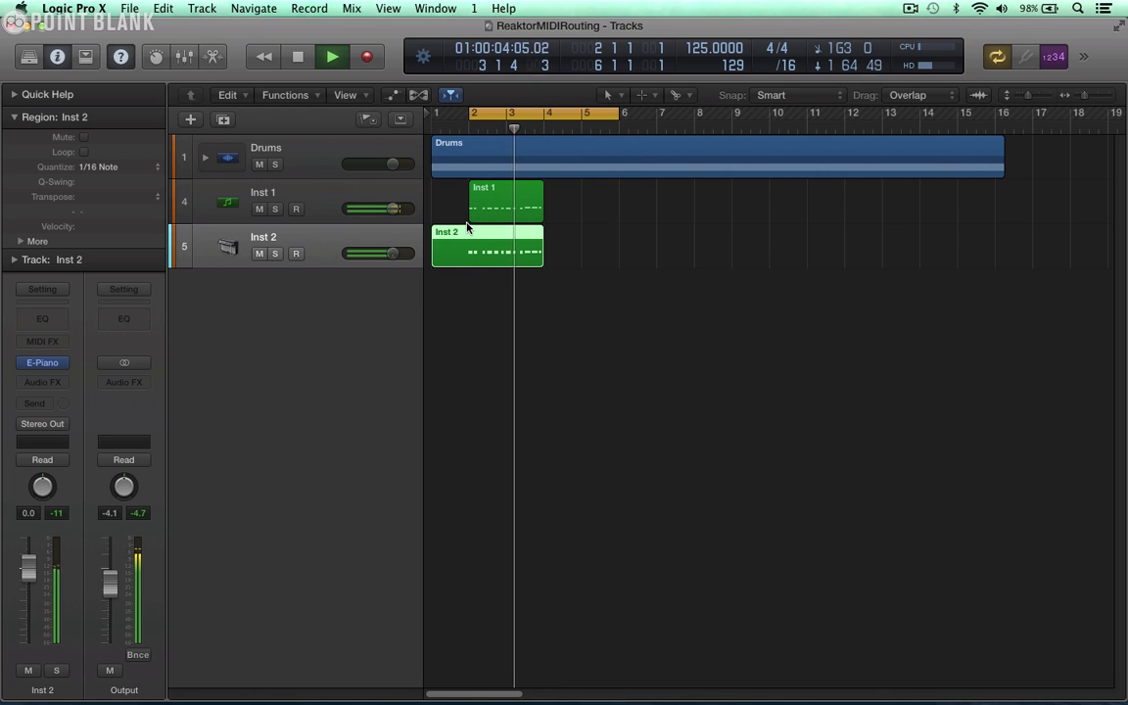
{"action": "key", "text": "space"}
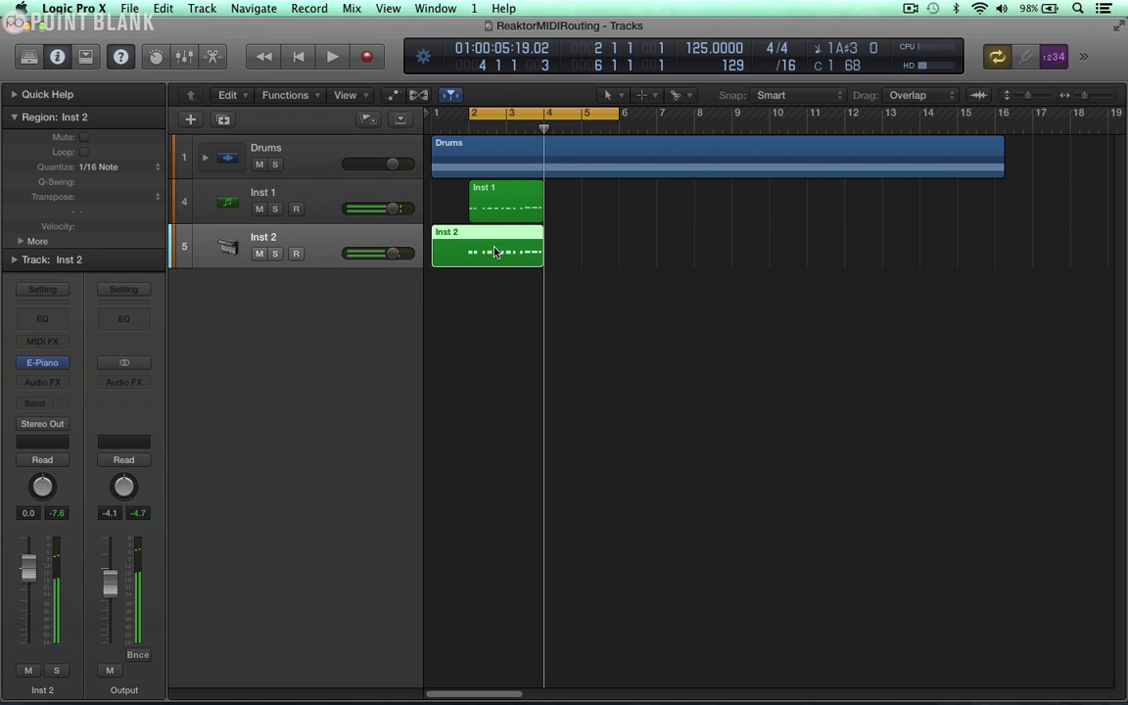
{"action": "double_click", "coordinate": [490, 241]}
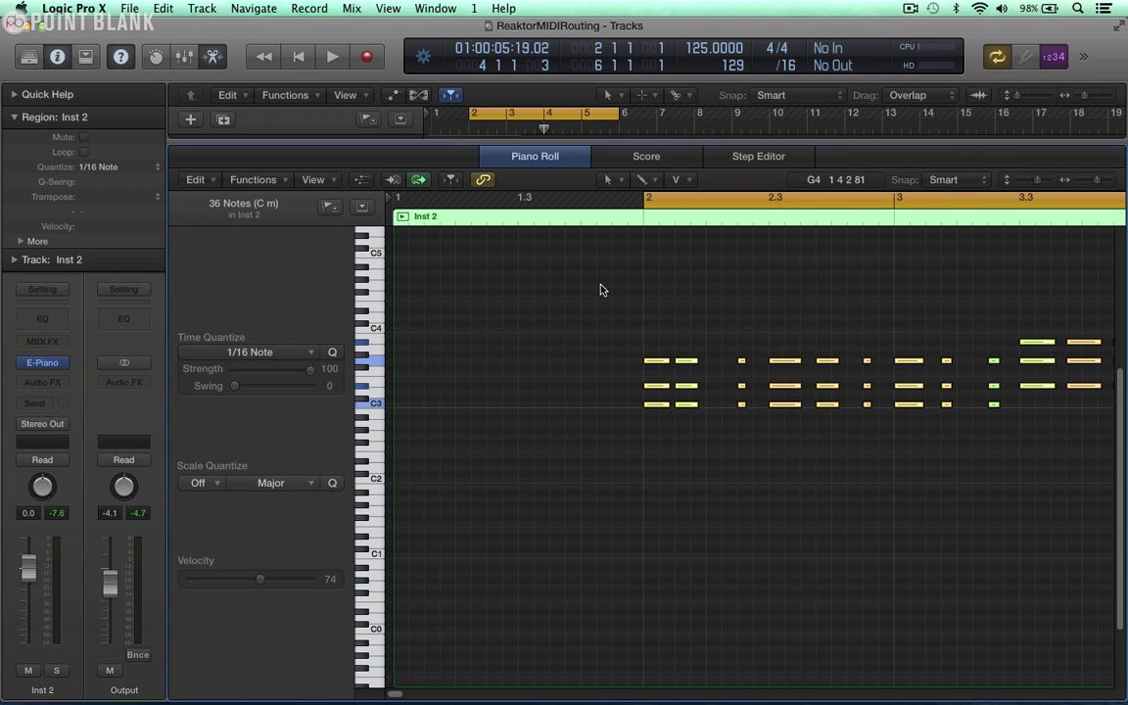
{"action": "key", "text": "e"}
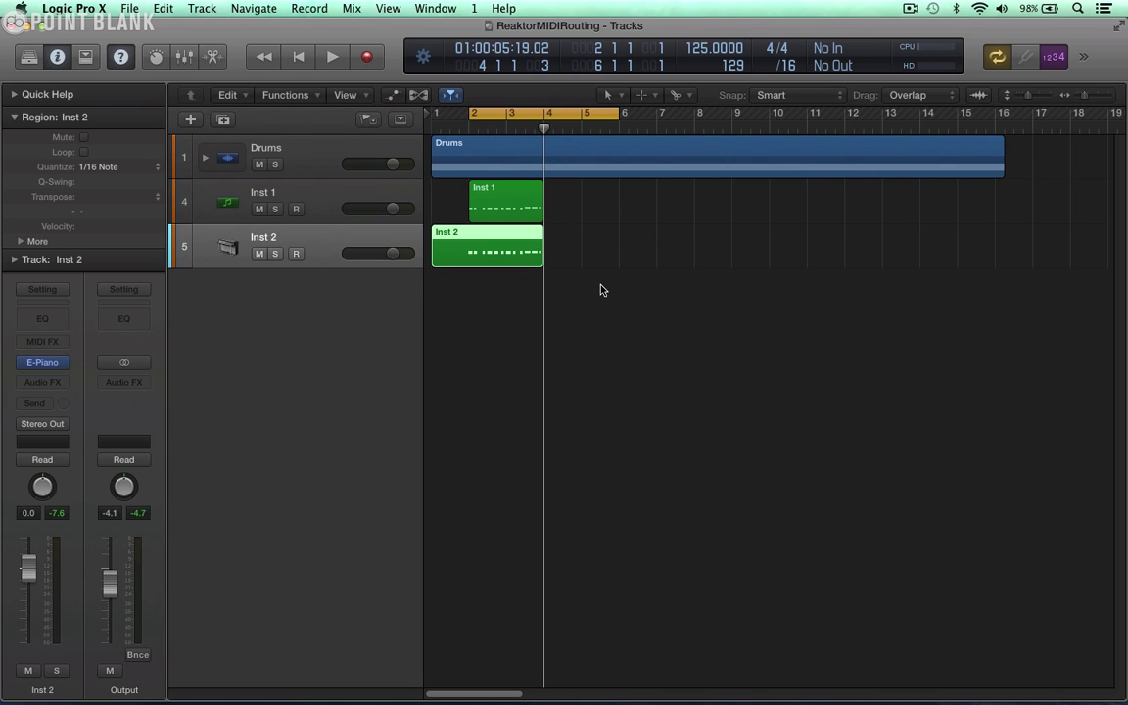
Create an empty MIDI region on Inst 1 spanning bars 5 to 9.
{"action": "right_click", "coordinate": [587, 200]}
{"action": "left_click", "coordinate": [610, 207]}
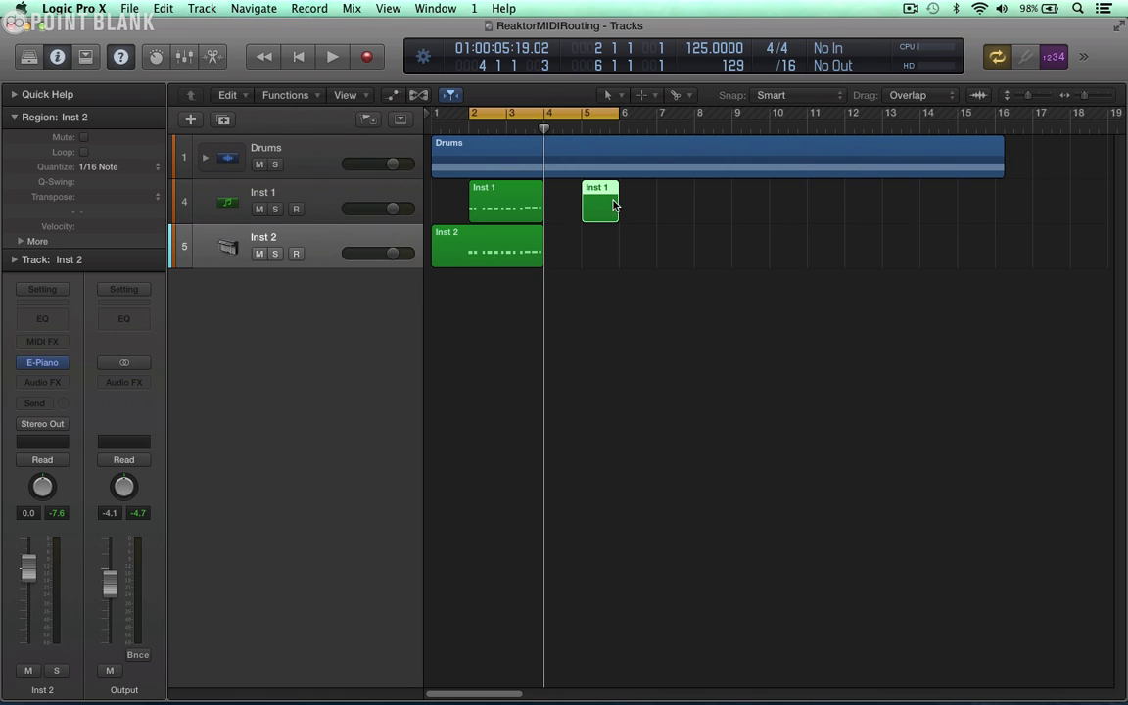
{"action": "left_click_drag", "start_coordinate": [618, 216], "coordinate": [732, 214]}
Draw a C3 note in the new region and stretch it to the region's end.
{"action": "double_click", "coordinate": [626, 192]}
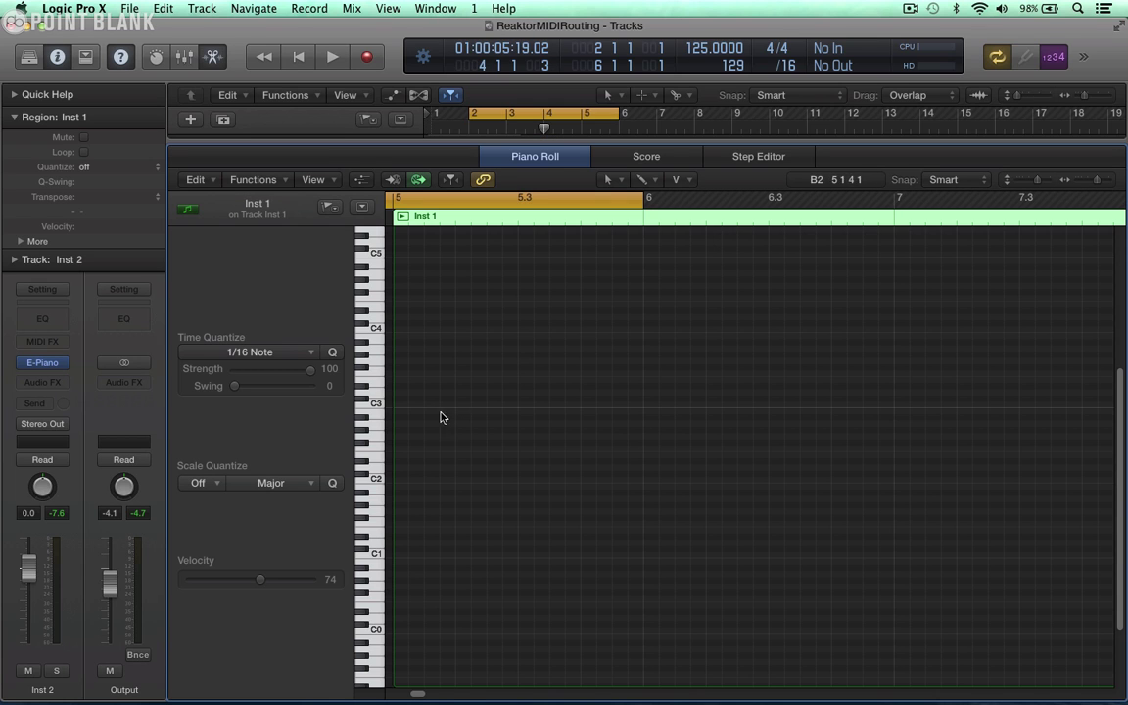
{"action": "left_click", "coordinate": [400, 405]}
{"action": "left_click_drag", "start_coordinate": [415, 407], "coordinate": [1038, 407]}
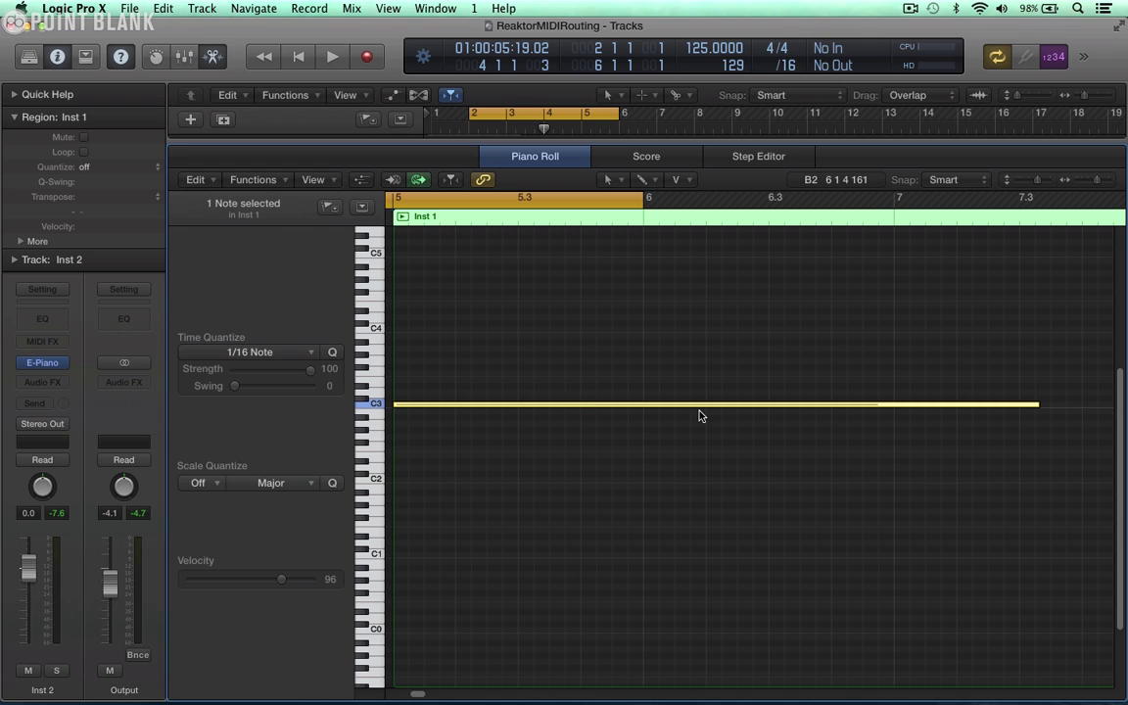
{"action": "key", "text": "super+Left"}
{"action": "left_click_drag", "start_coordinate": [635, 405], "coordinate": [767, 403]}
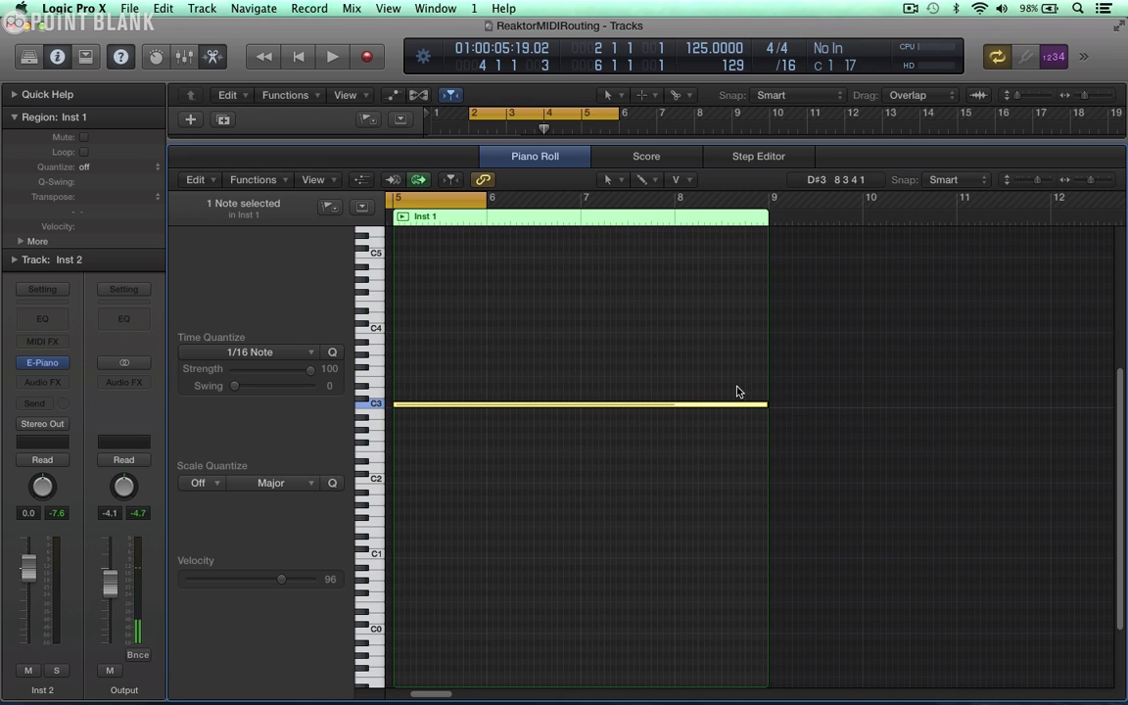
Set the cycle range to loop bars 5–9.
{"action": "key", "text": "e"}
{"action": "left_click", "coordinate": [659, 254]}
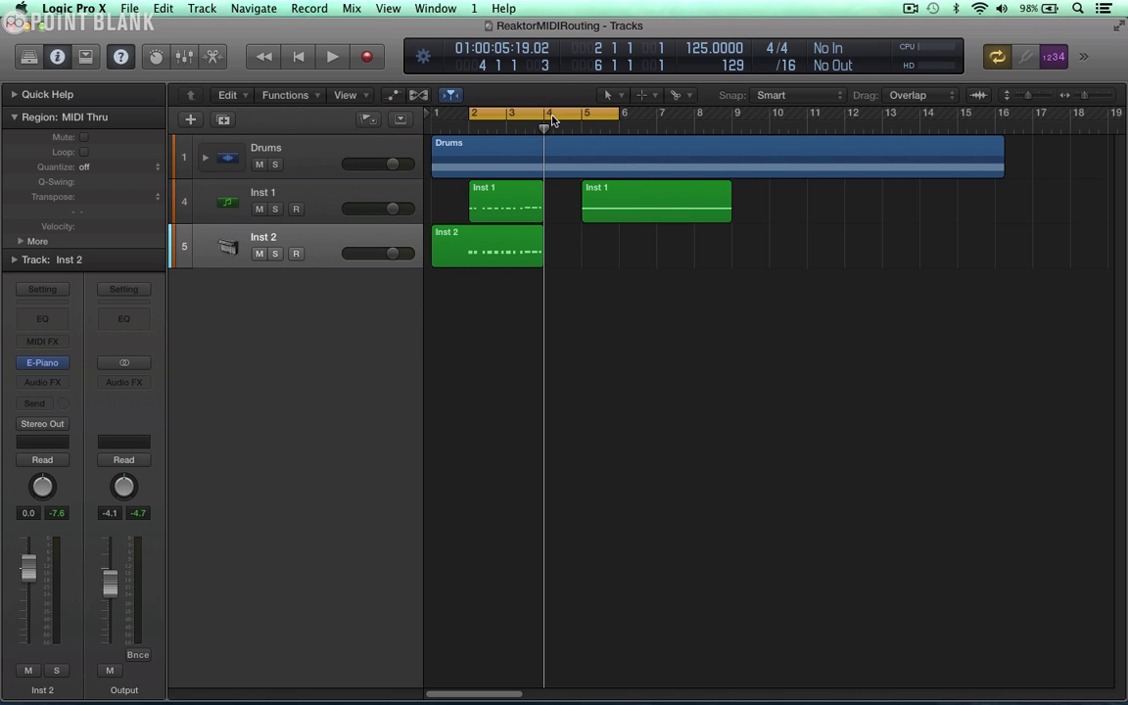
{"action": "left_click_drag", "start_coordinate": [551, 118], "coordinate": [664, 118]}
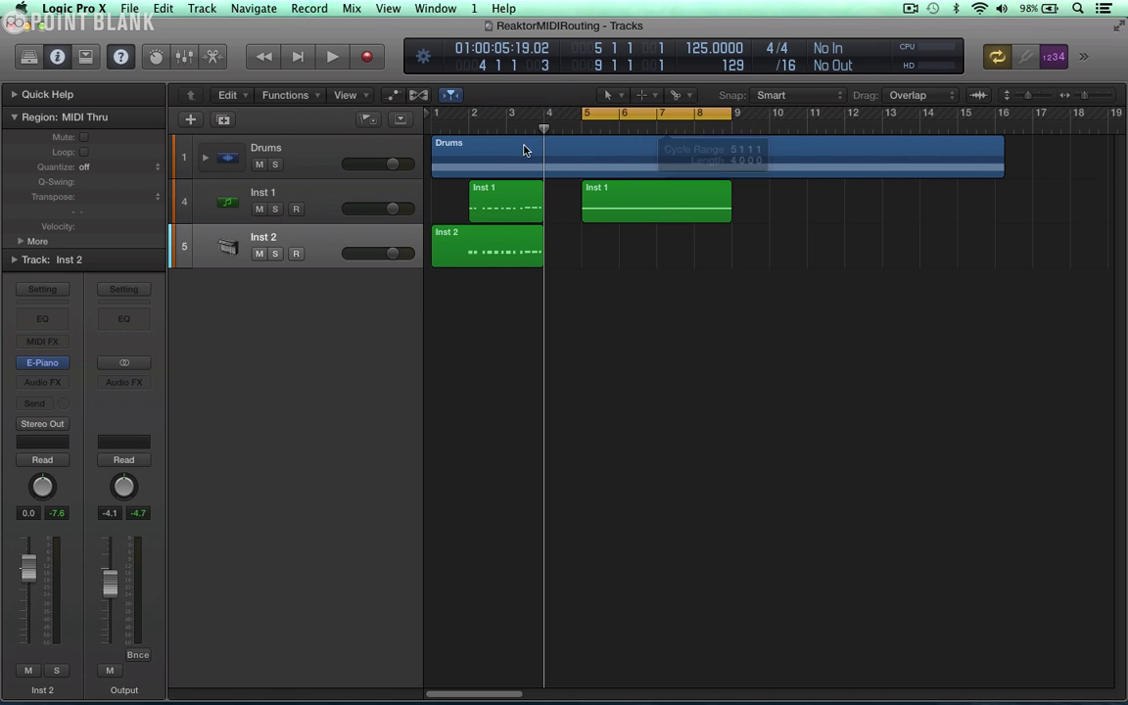
Turn on the arpeggiator in Inst 1's Komplete Kontrol plug-in.
{"action": "left_click", "coordinate": [309, 208]}
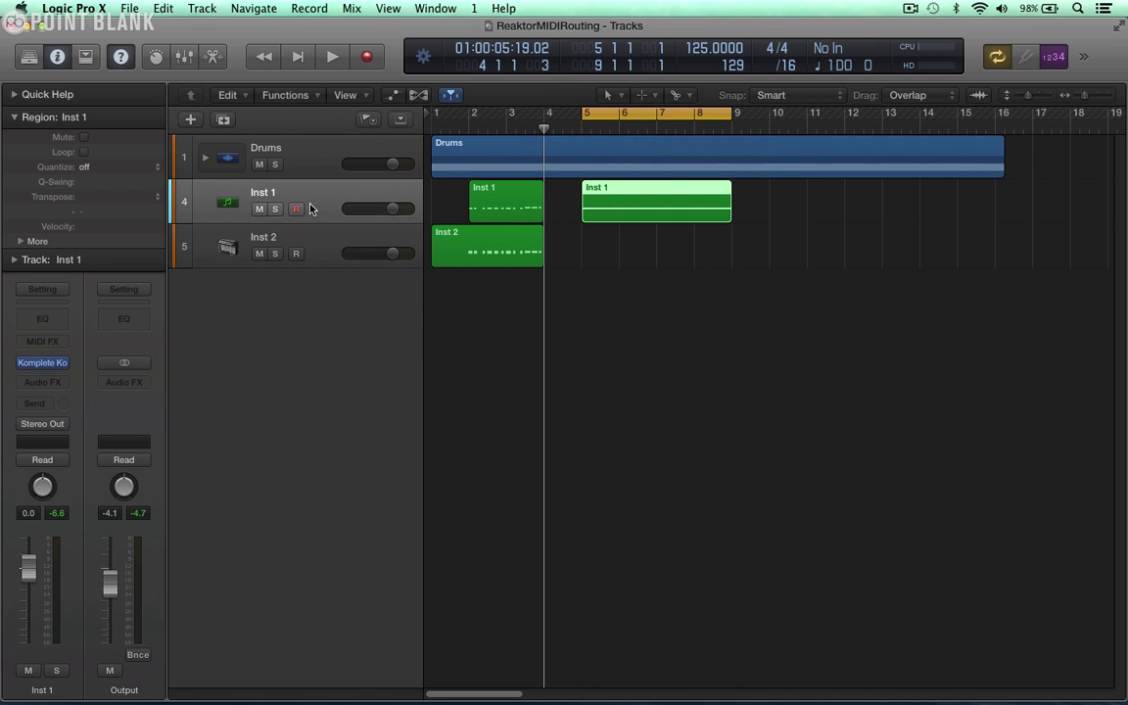
{"action": "left_click", "coordinate": [40, 363]}
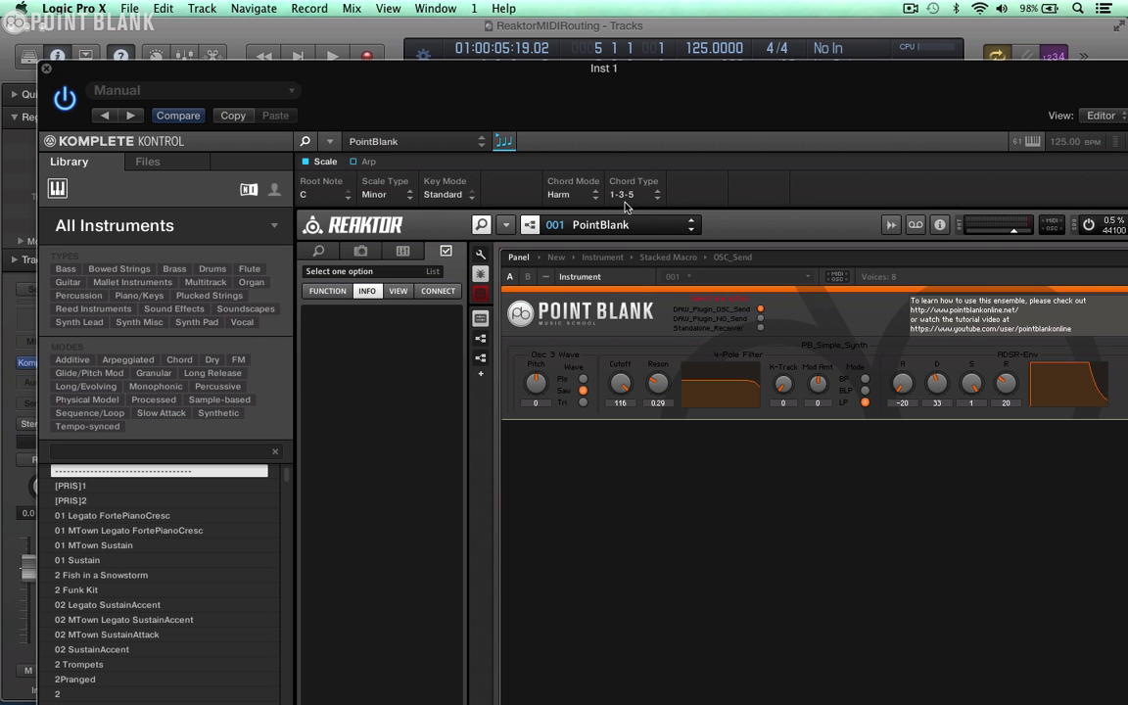
{"action": "left_click", "coordinate": [367, 165]}
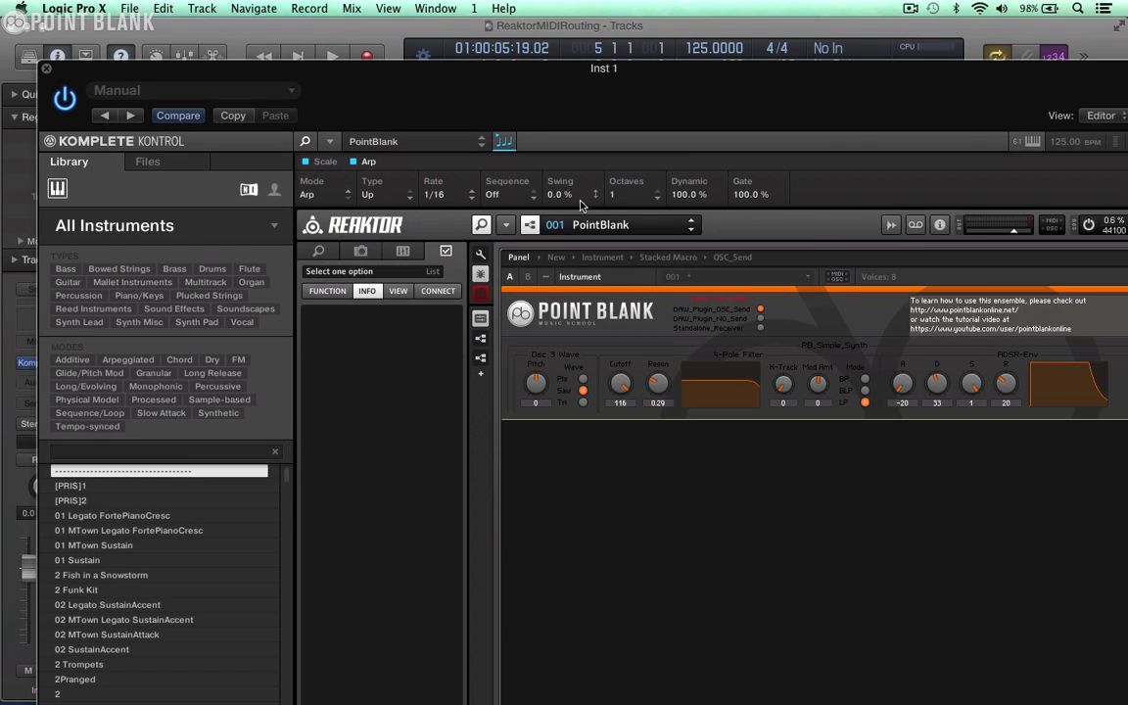
{"action": "key", "text": "super+w"}
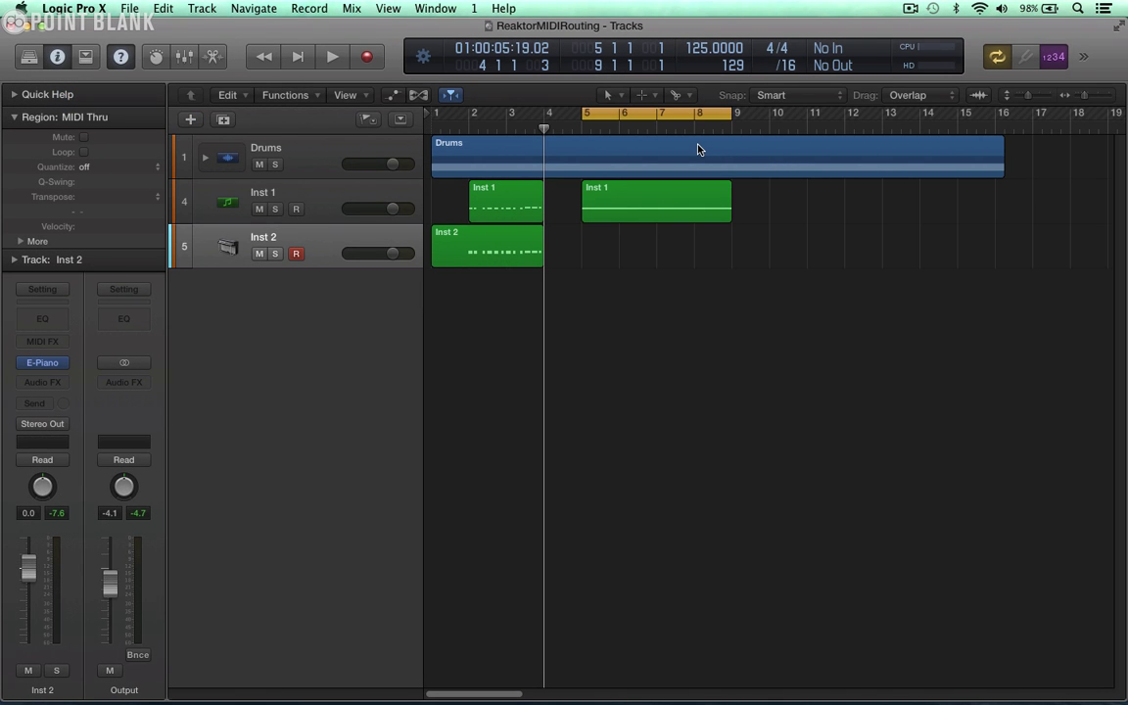
Record the arpeggio onto Inst 2 and shift its notes to start at 5 1 1 1.
{"action": "key", "text": "space"}
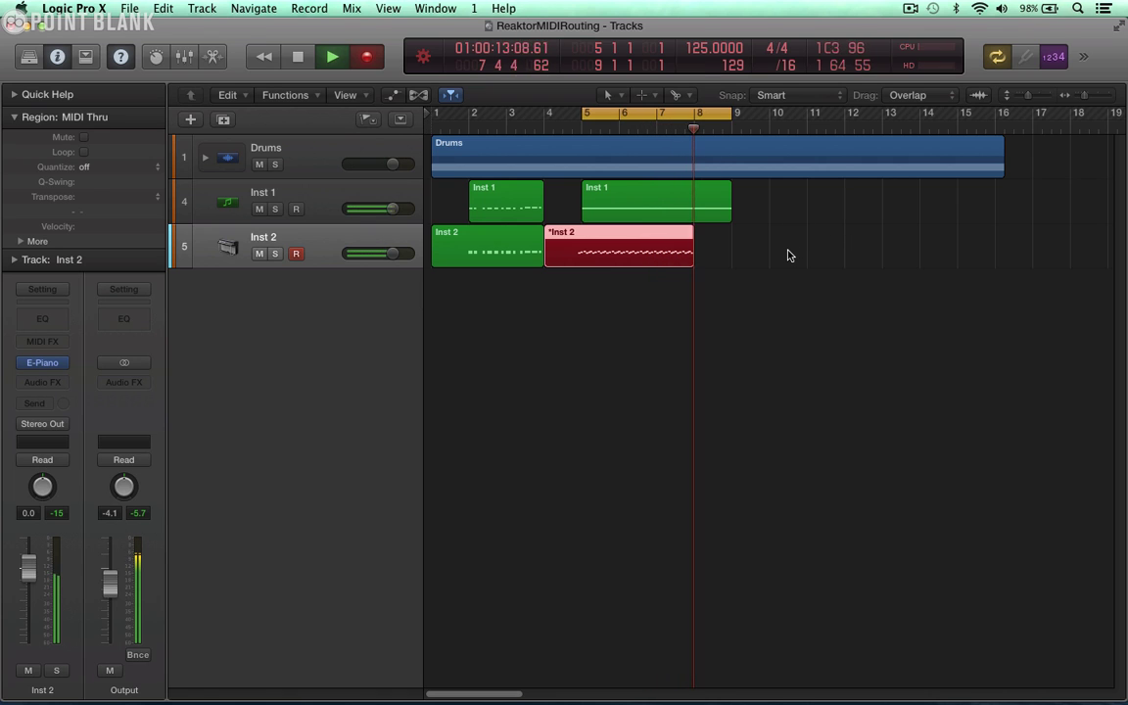
{"action": "key", "text": "space"}
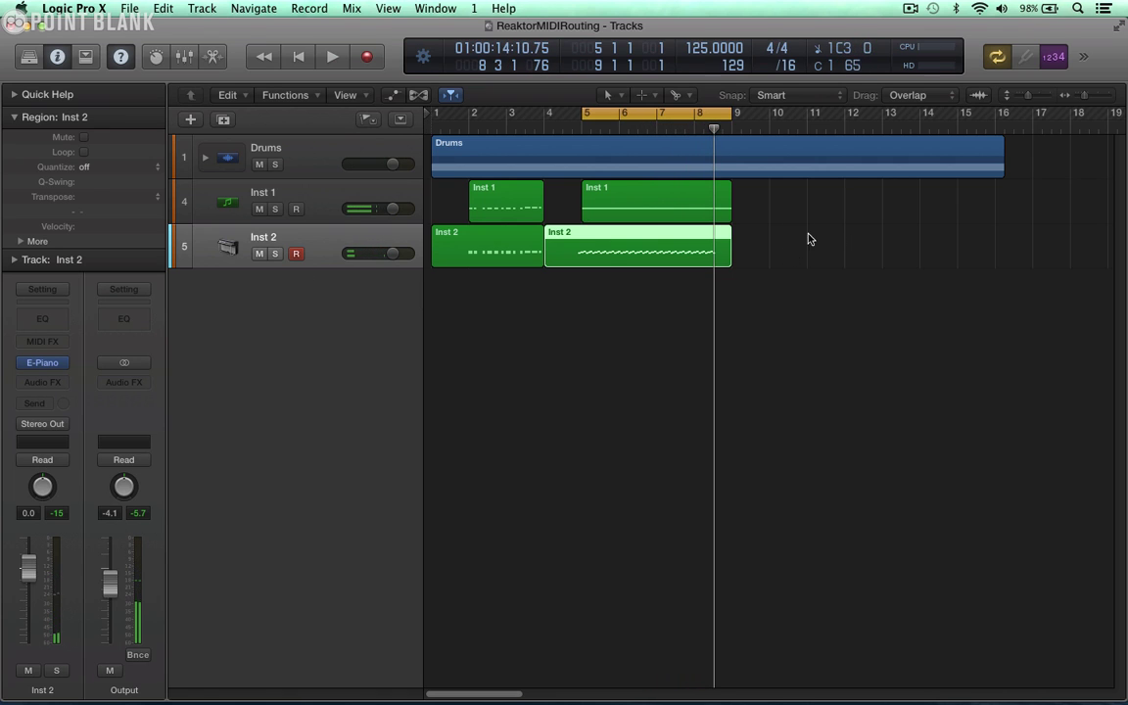
{"action": "double_click", "coordinate": [629, 251]}
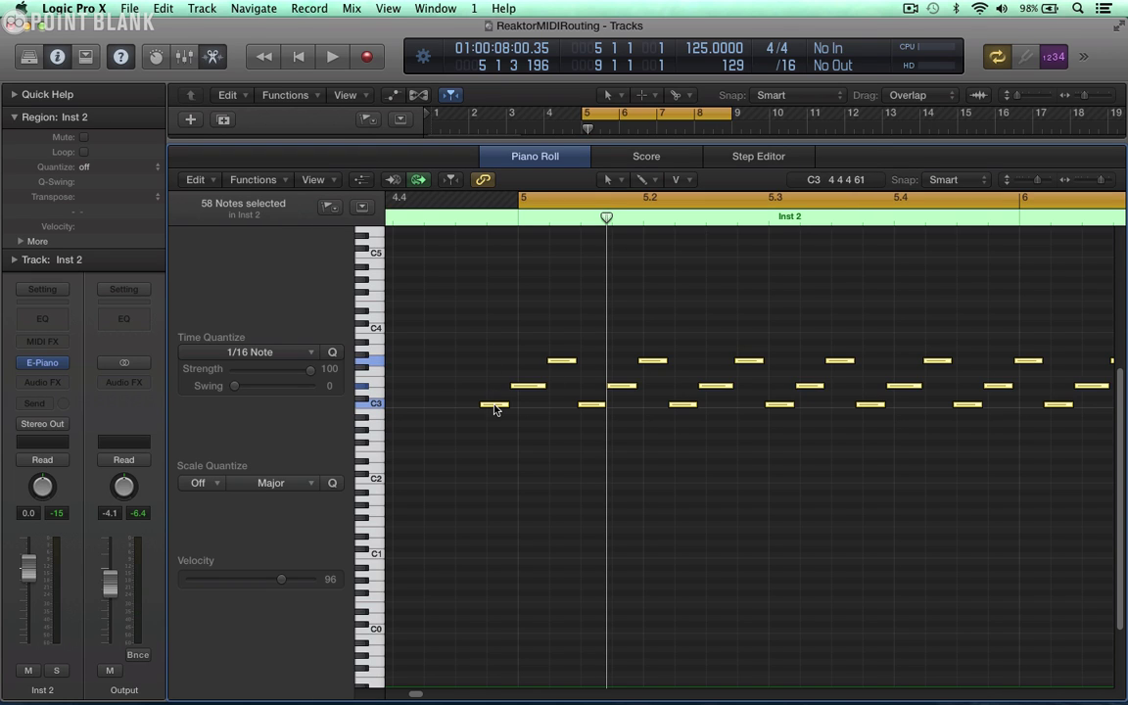
{"action": "left_click_drag", "start_coordinate": [494, 408], "coordinate": [533, 406]}
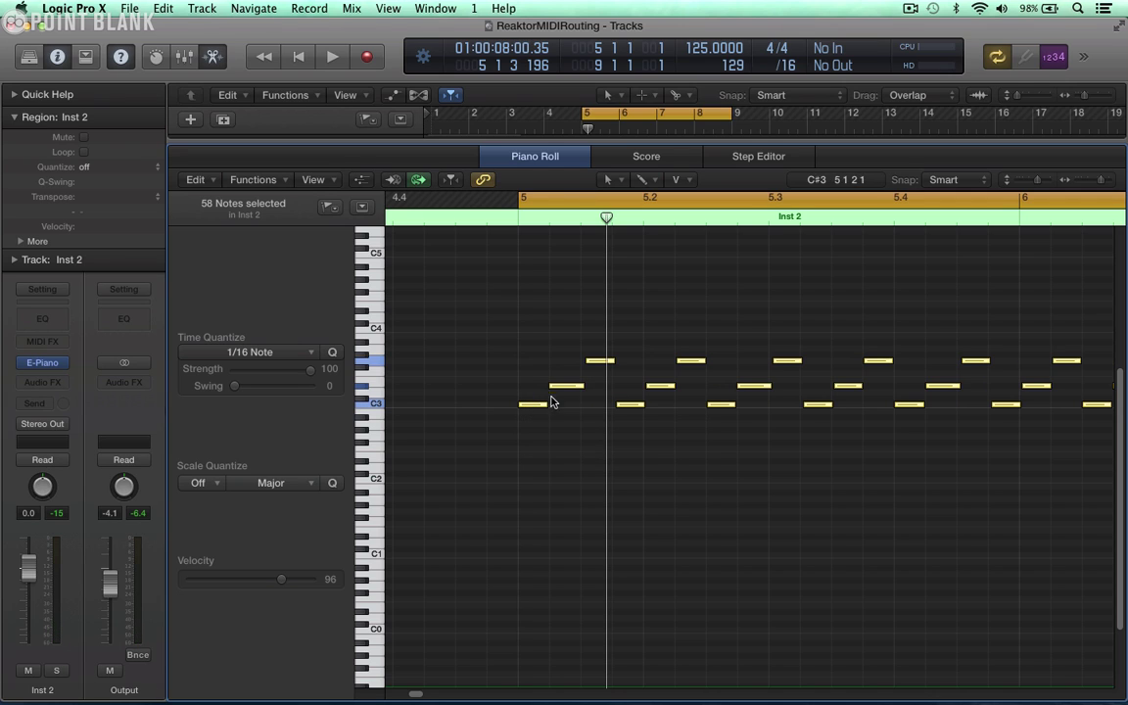
{"action": "key", "text": "e"}
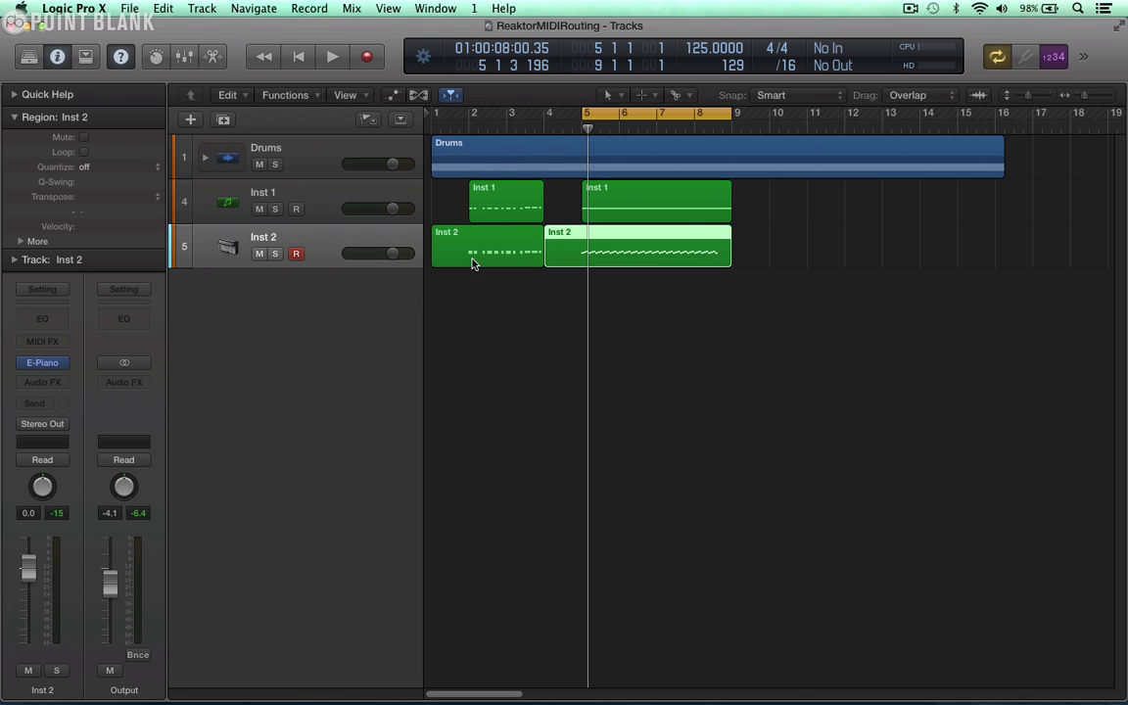
Quantize the Inst 2 region to 1/16 Note.
{"action": "left_click", "coordinate": [86, 168]}
{"action": "left_click", "coordinate": [126, 240]}
{"action": "left_click", "coordinate": [781, 226]}
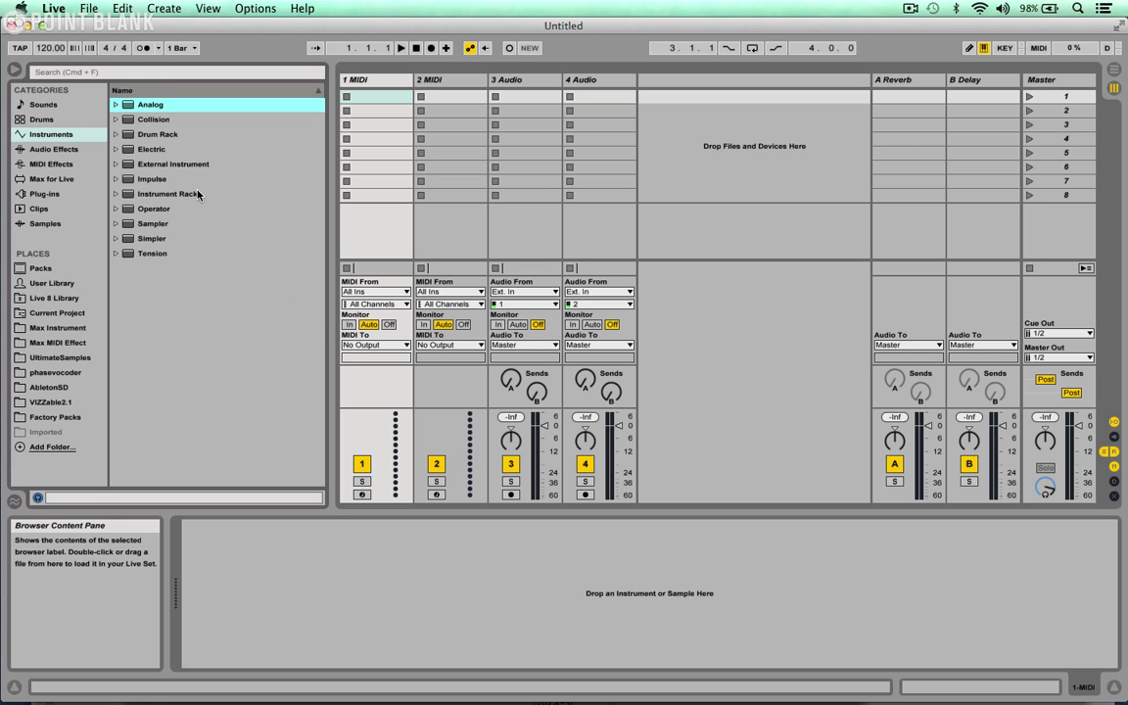
Expand Instrument Rack in the Instruments browser and select Komplete Kontrol VST.adg.
{"action": "left_click", "coordinate": [115, 194]}
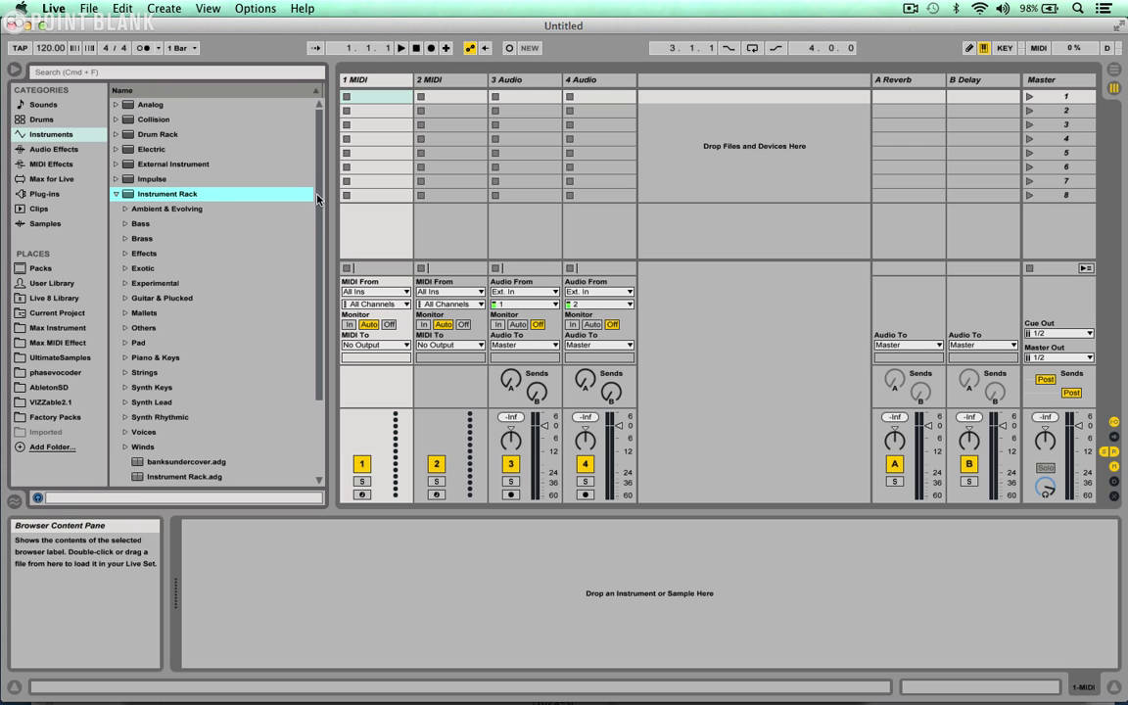
{"action": "scroll", "coordinate": [300, 346], "scroll_direction": "down", "scroll_amount": 3}
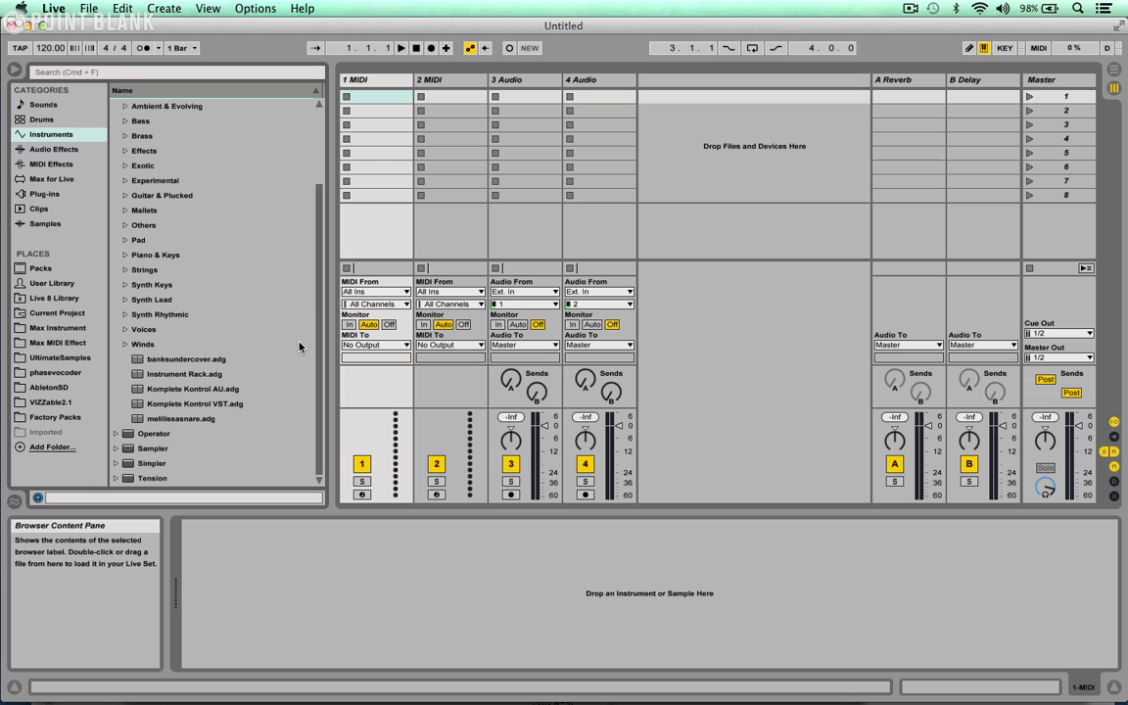
{"action": "left_click", "coordinate": [158, 406]}
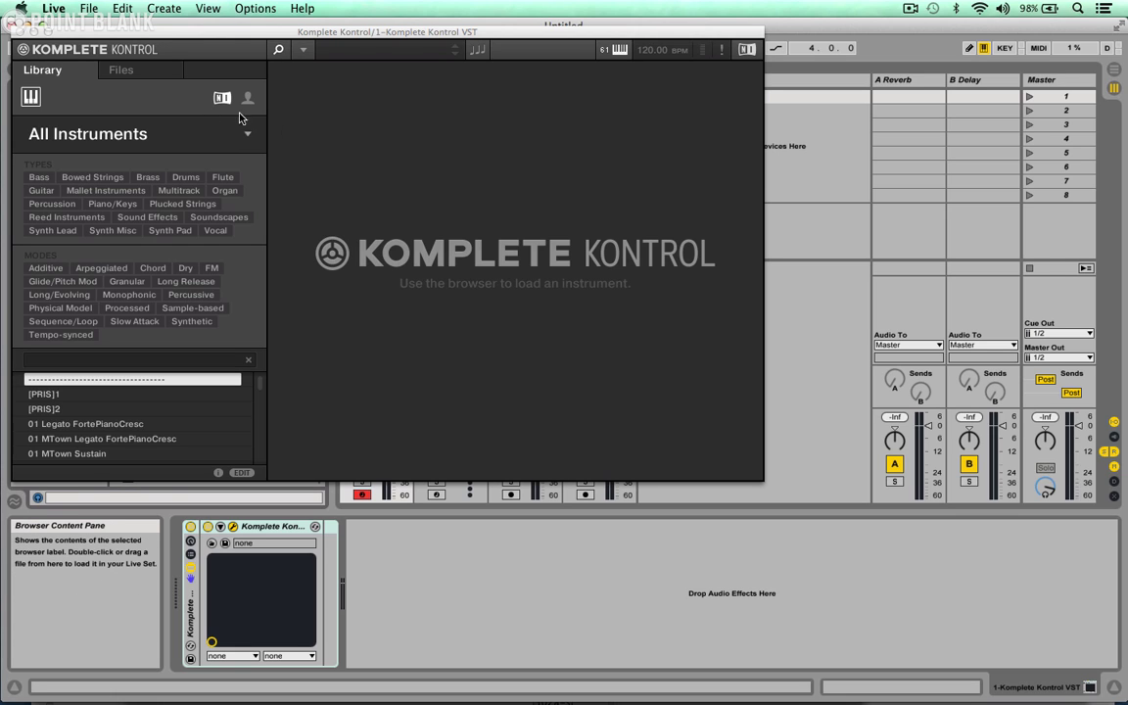
Load the PBMIDIRouter.ens ensemble from the Desktop into Komplete Kontrol's Reaktor.
{"action": "left_click", "coordinate": [105, 68]}
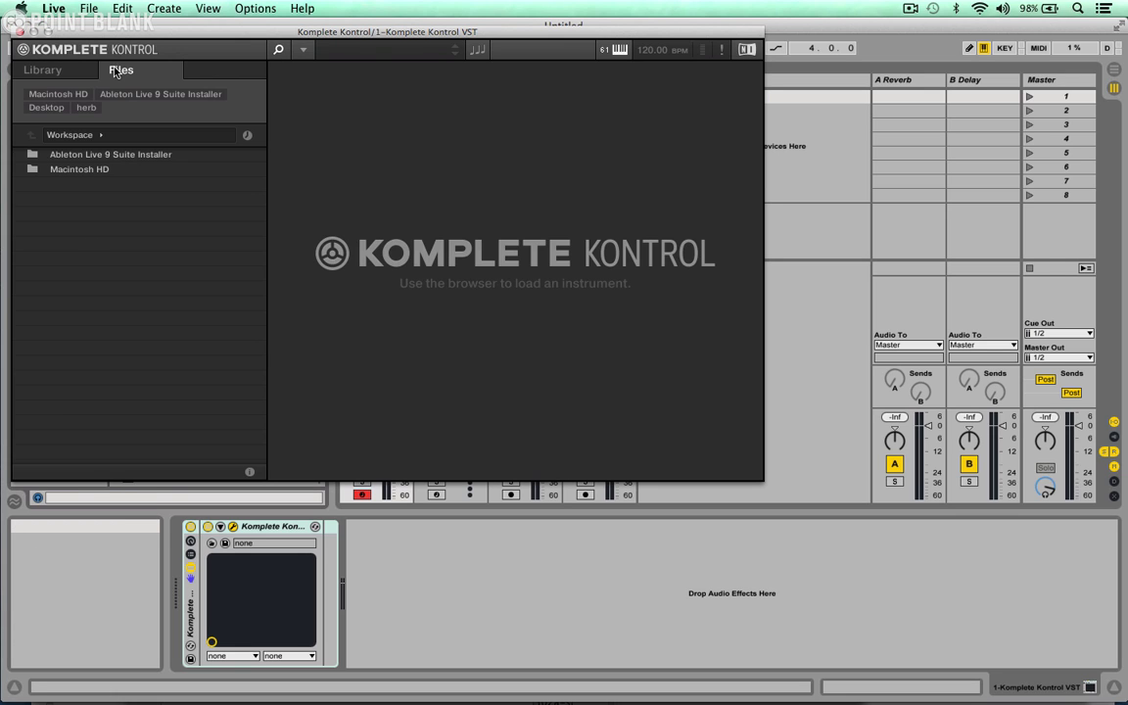
{"action": "left_click", "coordinate": [45, 107]}
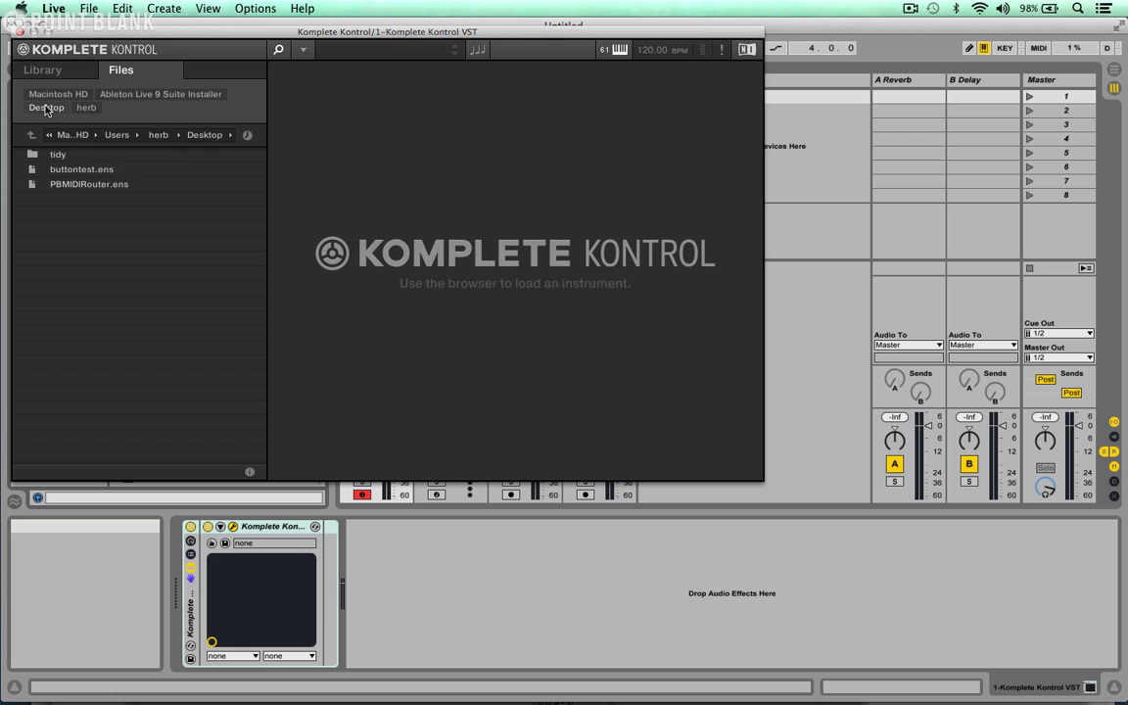
{"action": "left_click", "coordinate": [55, 185]}
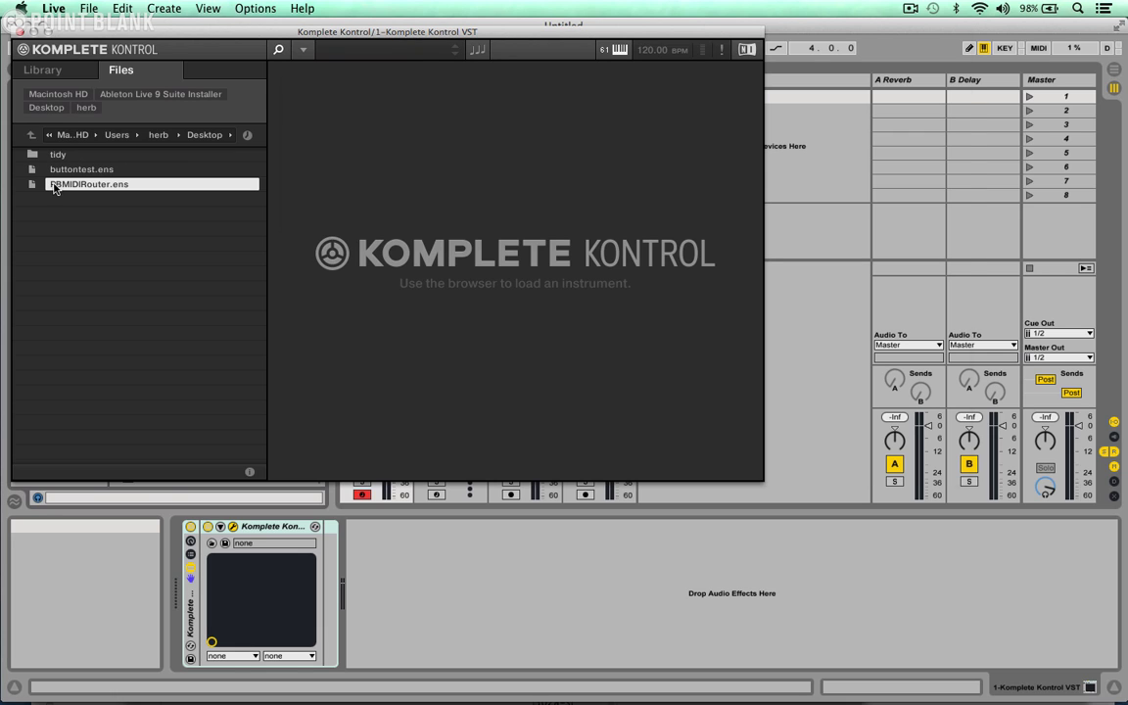
{"action": "double_click", "coordinate": [54, 186]}
Switch Reaktor to its edit view and bring up its File menu.
{"action": "left_click", "coordinate": [305, 51]}
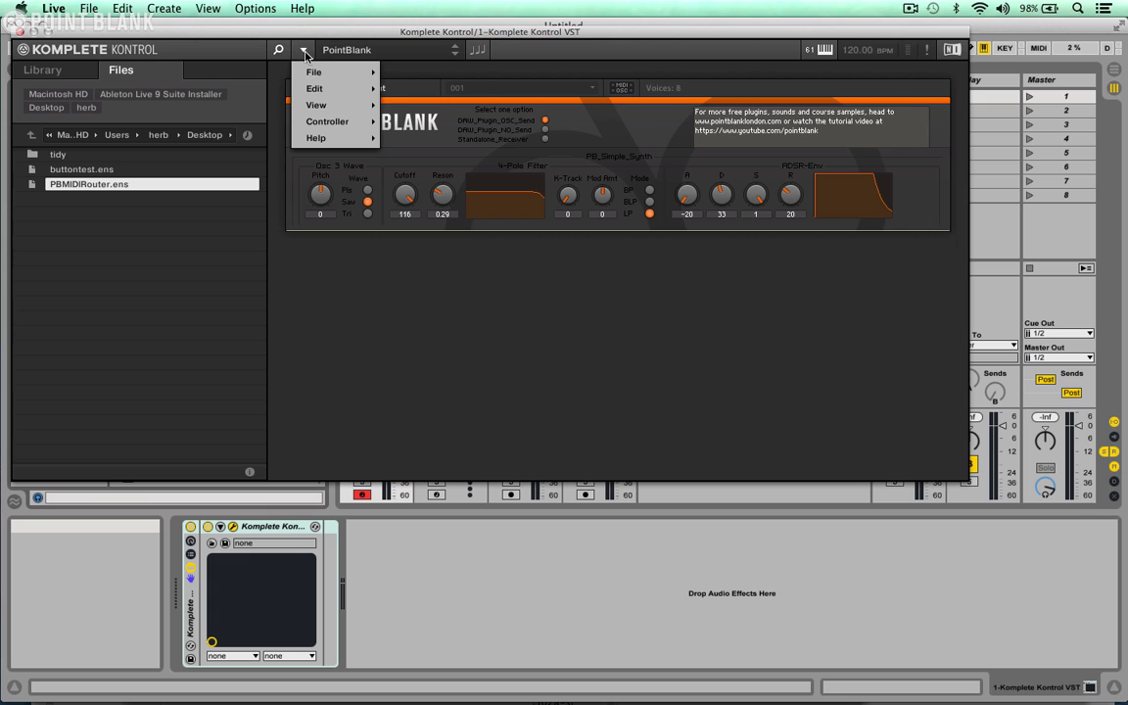
{"action": "mouse_move", "coordinate": [309, 91]}
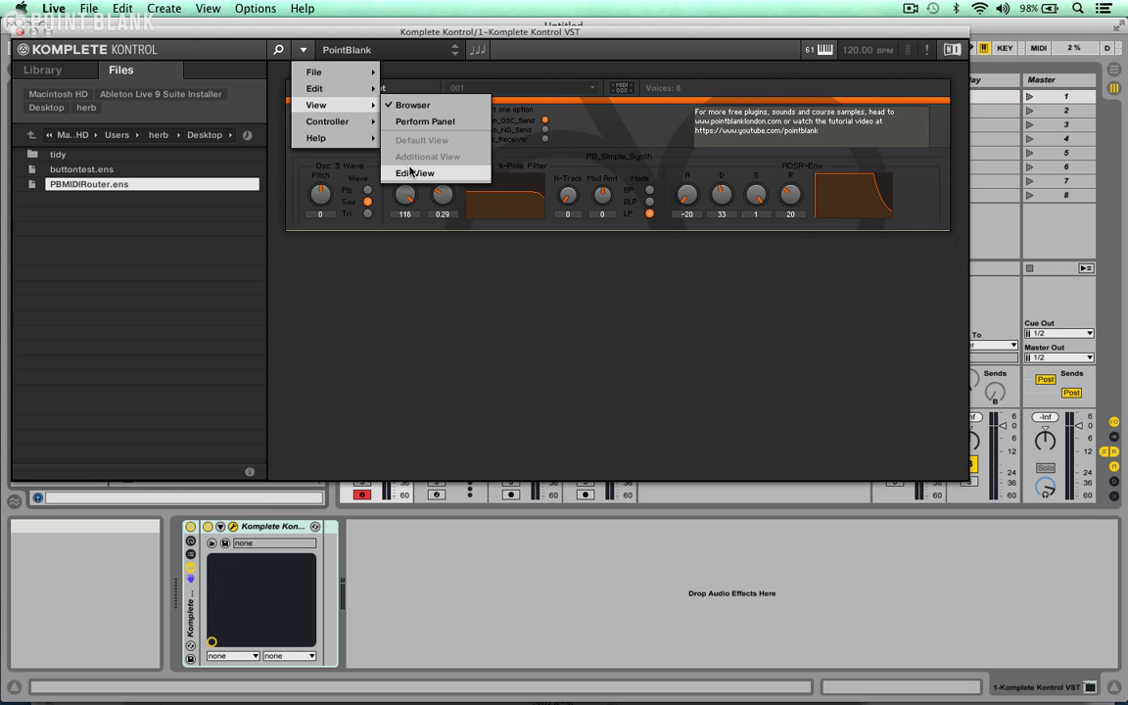
{"action": "left_click", "coordinate": [411, 174]}
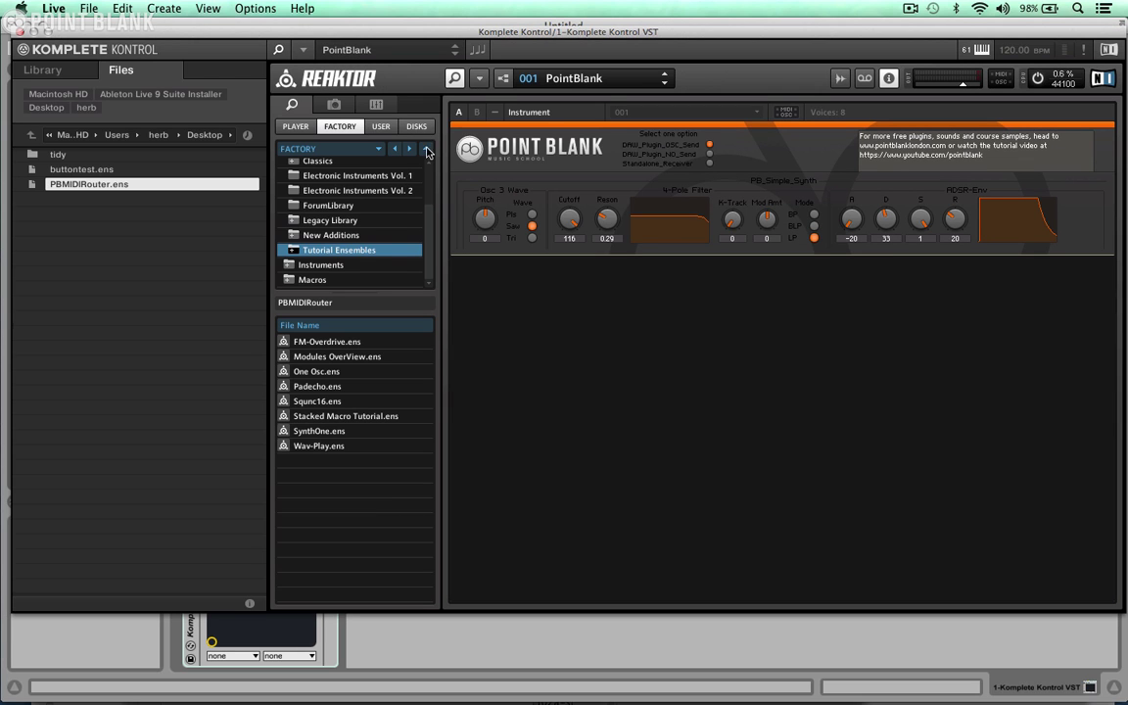
{"action": "left_click", "coordinate": [504, 80]}
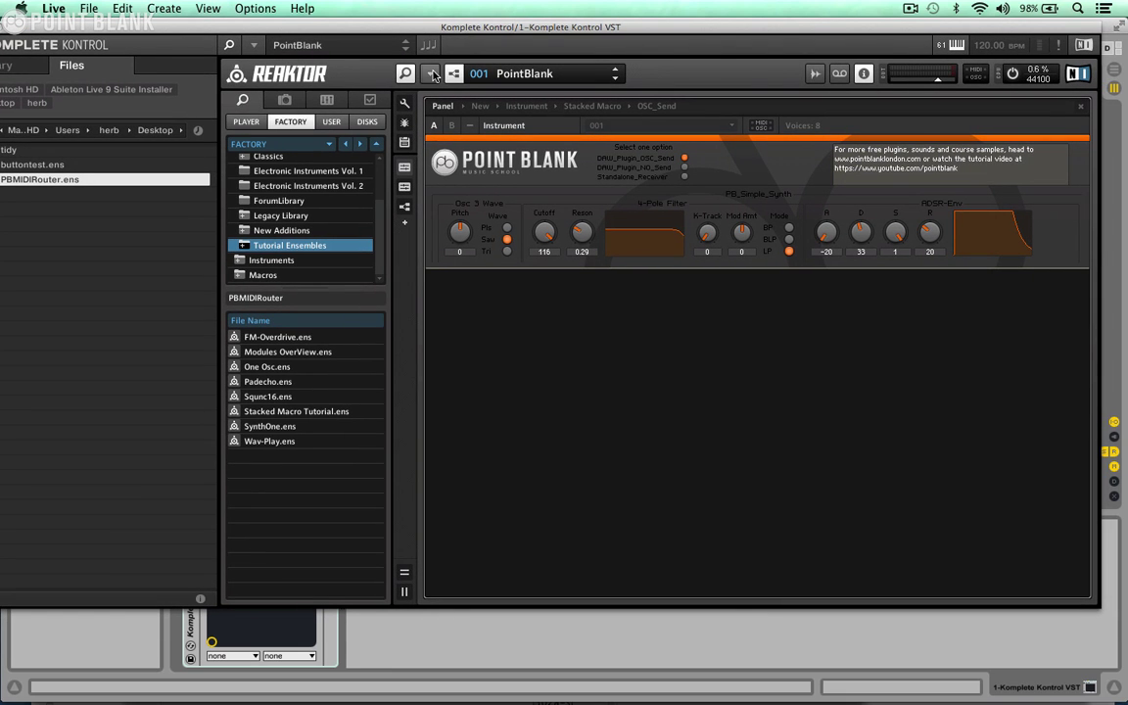
{"action": "left_click", "coordinate": [432, 75]}
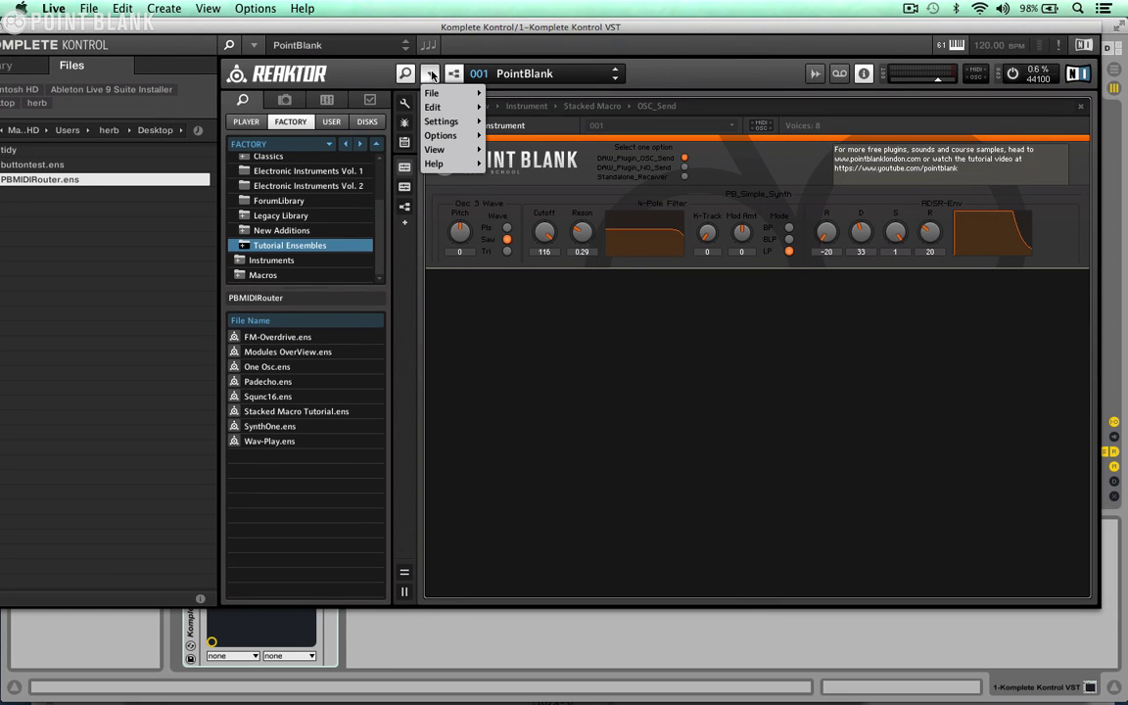
{"action": "mouse_move", "coordinate": [431, 94]}
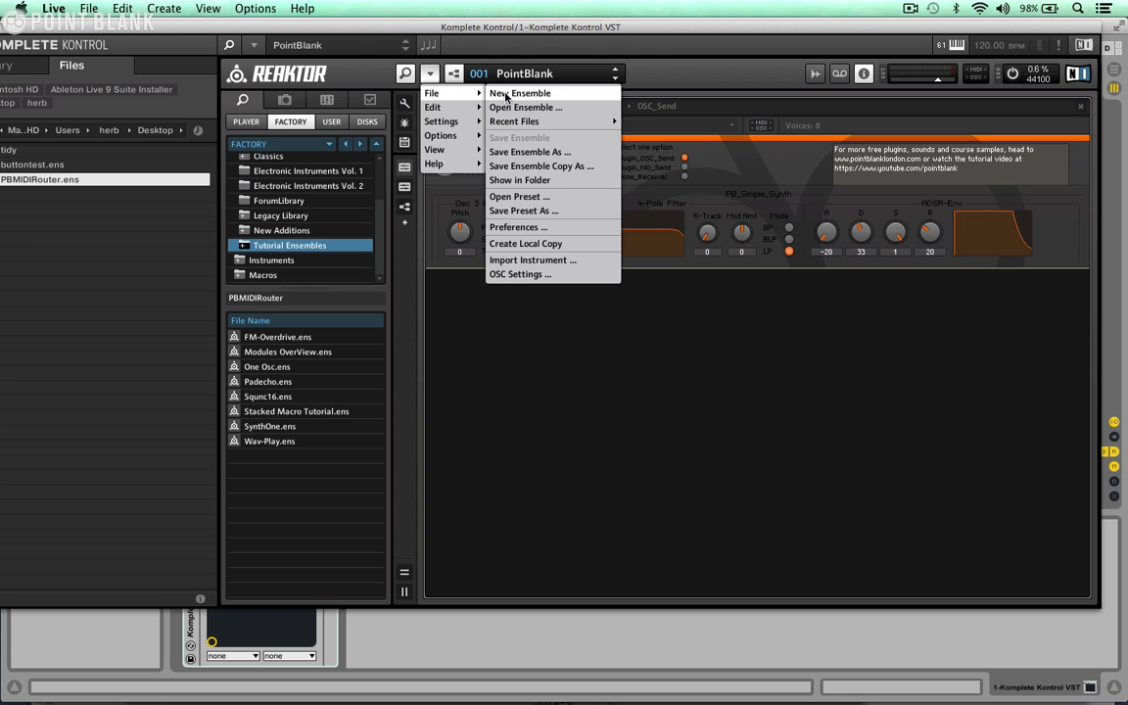
In OSC Settings, add a new OSC Send target named PB.
{"action": "left_click", "coordinate": [524, 275]}
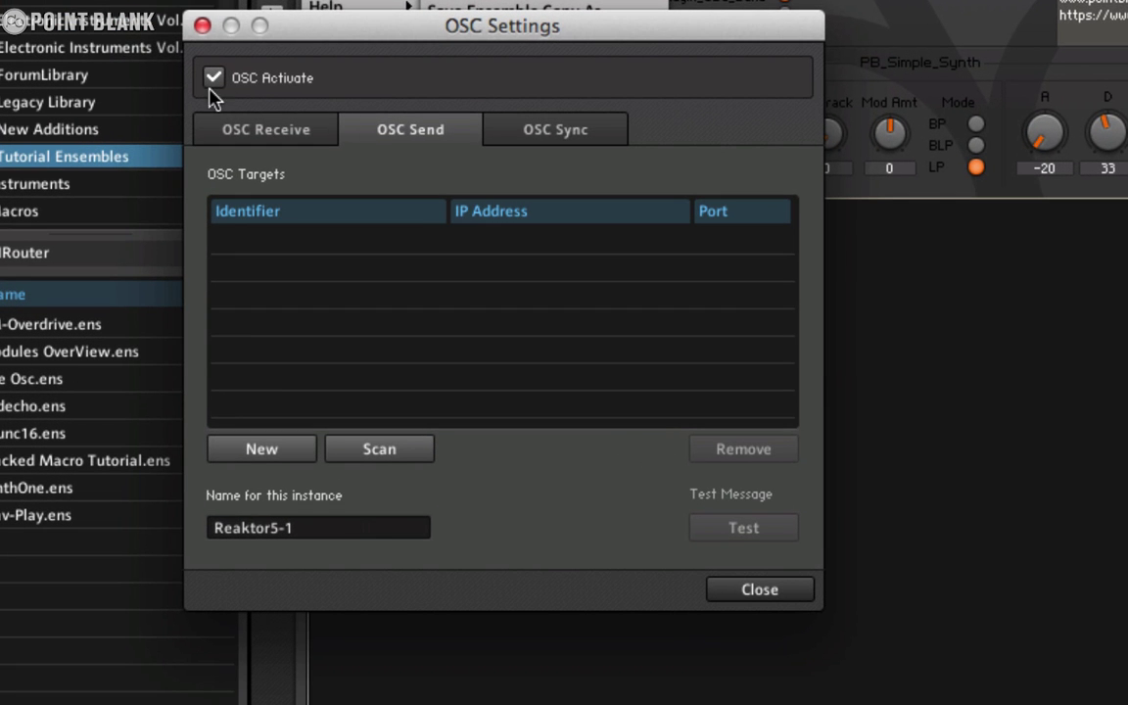
{"action": "left_click", "coordinate": [262, 129]}
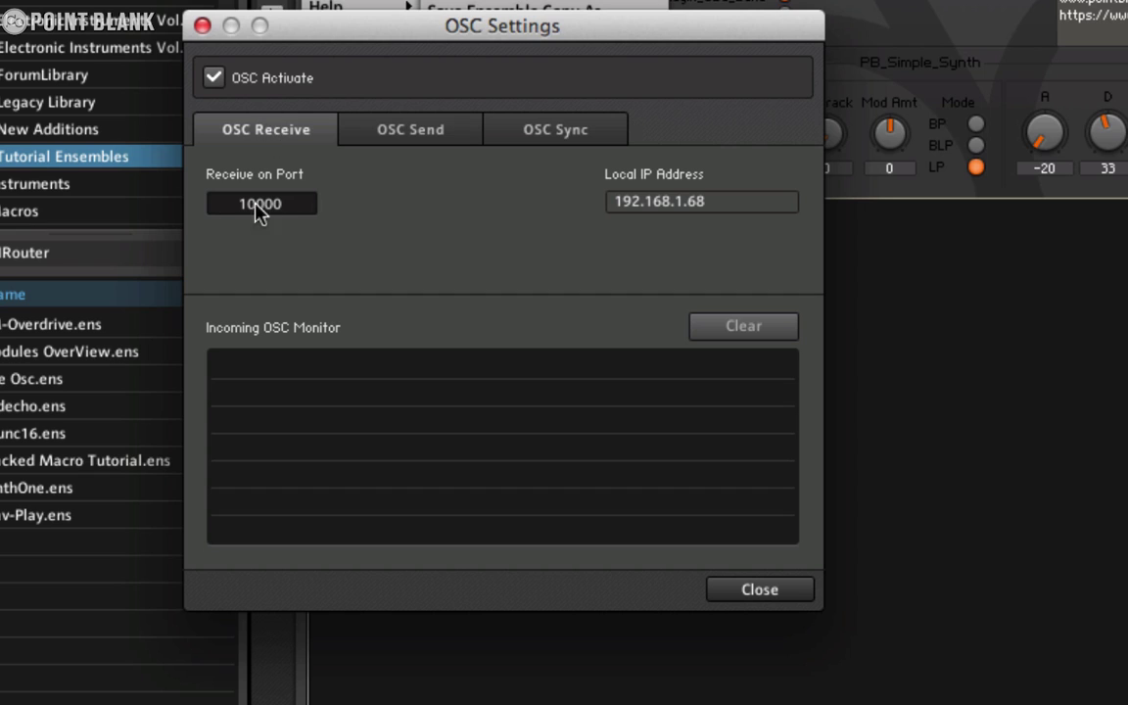
{"action": "left_click", "coordinate": [405, 131]}
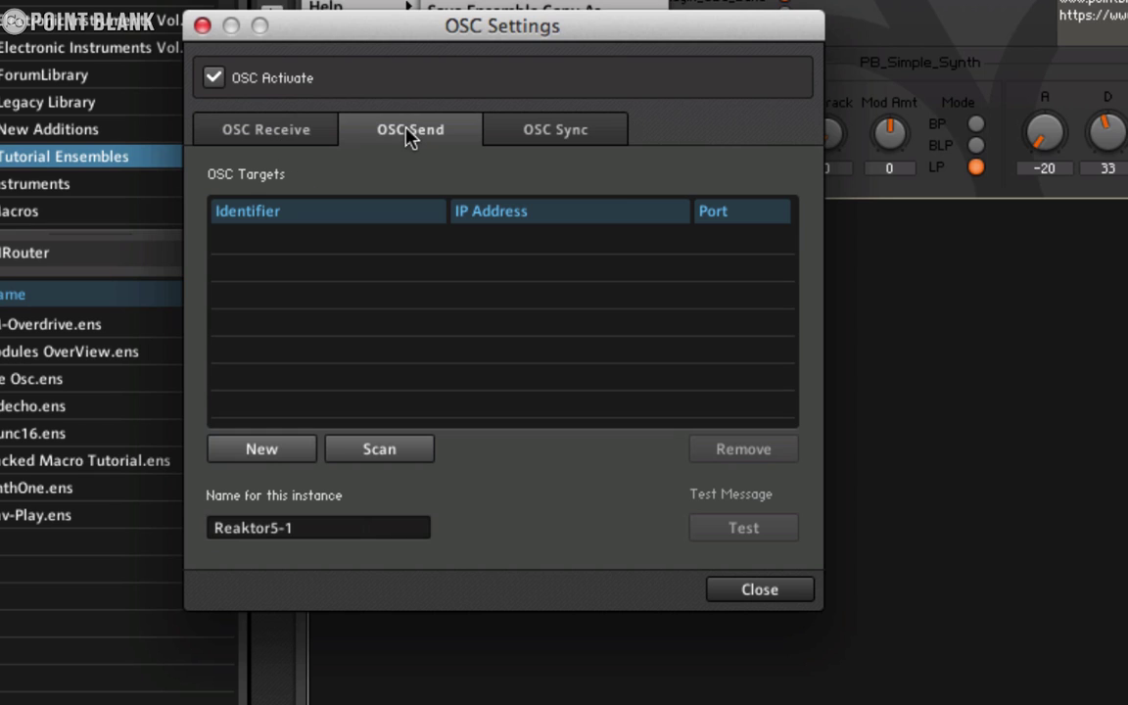
{"action": "left_click", "coordinate": [261, 447]}
{"action": "double_click", "coordinate": [293, 247]}
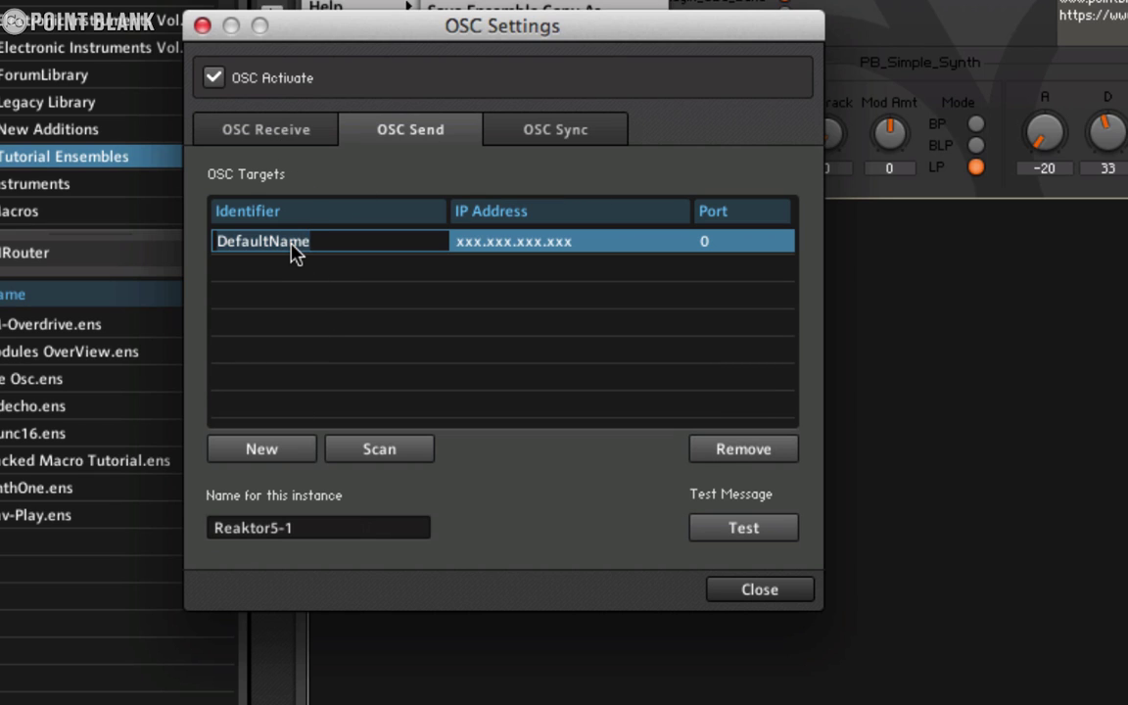
{"action": "type", "text": "PB"}
{"action": "left_click", "coordinate": [541, 250]}
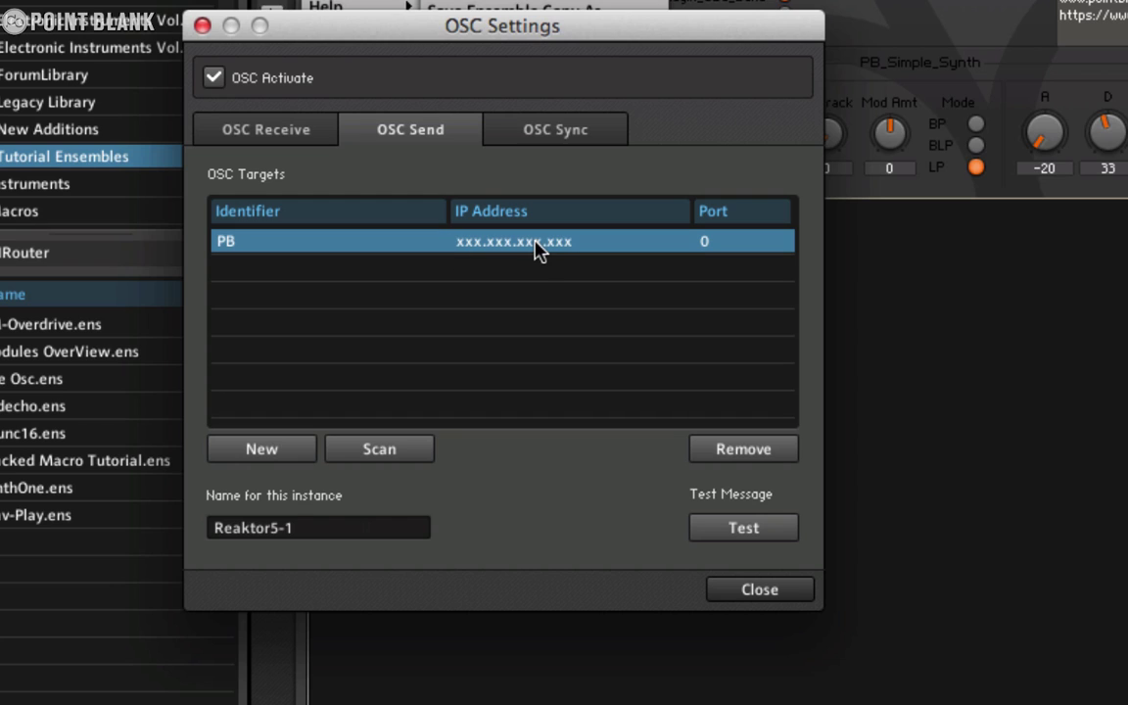
Set the PB target's IP to 127.0.0.1 and its port to 10001.
{"action": "double_click", "coordinate": [536, 248]}
{"action": "type", "text": "1"}
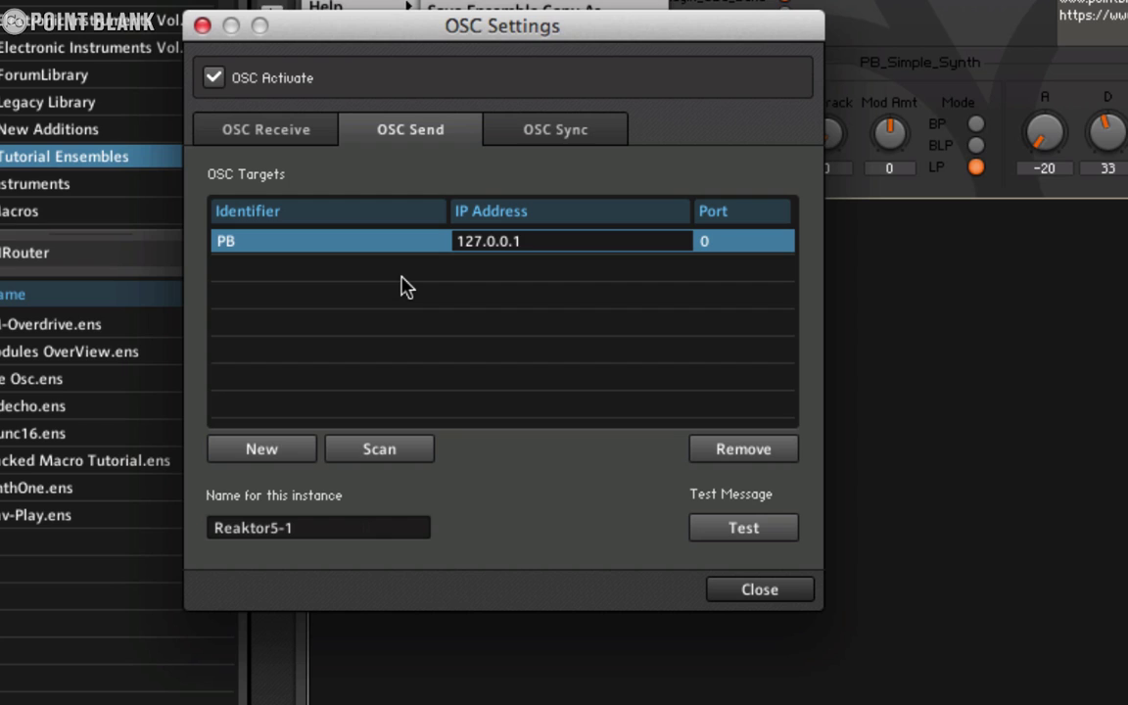
{"action": "type", "text": "27.0.0.1"}
{"action": "key", "text": "Return"}
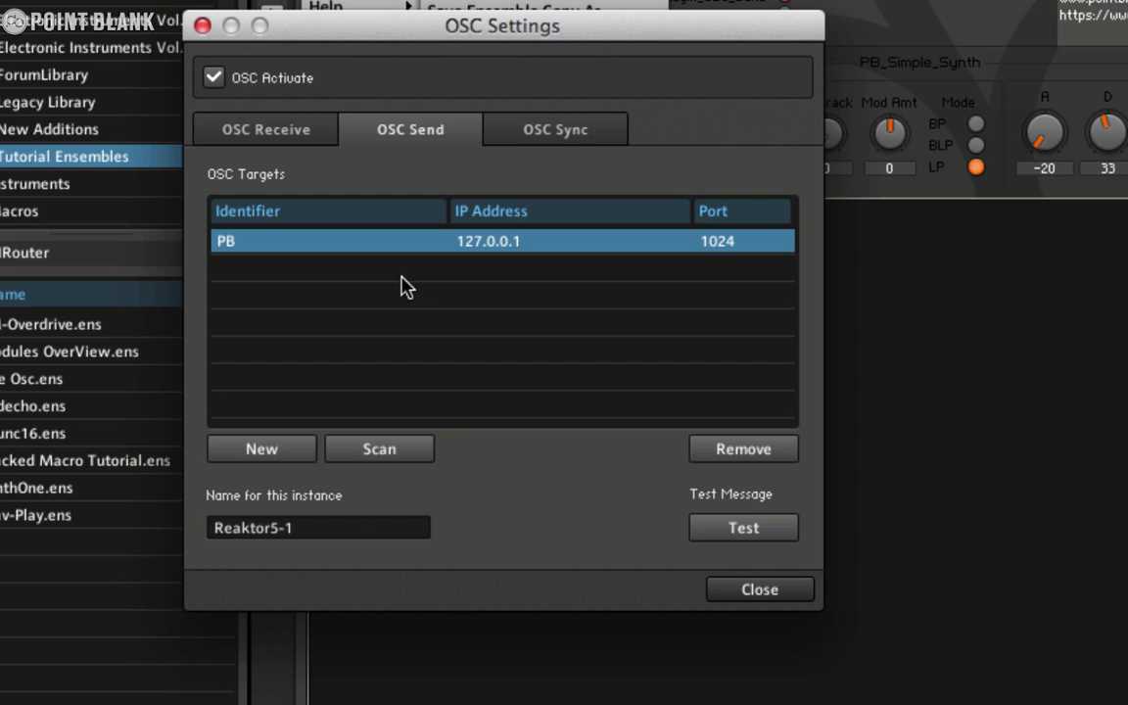
{"action": "double_click", "coordinate": [718, 252]}
{"action": "type", "text": "1"}
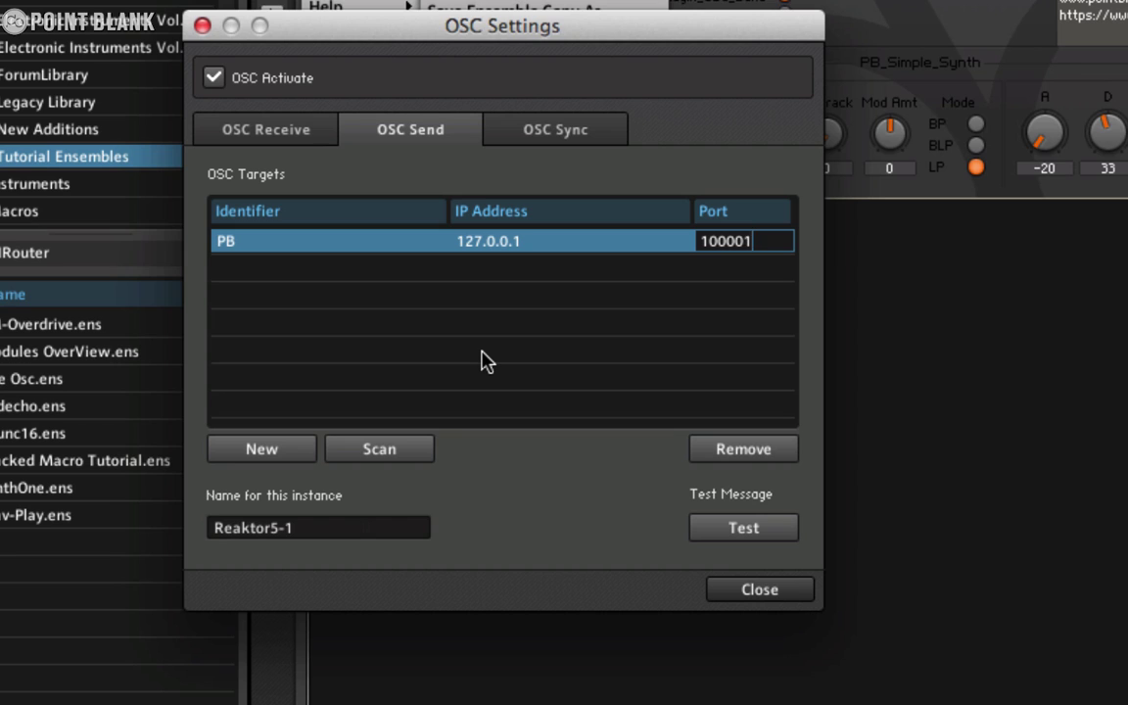
{"action": "key", "text": "BackSpace"}
{"action": "key", "text": "BackSpace"}
{"action": "type", "text": "1"}
{"action": "key", "text": "Return"}
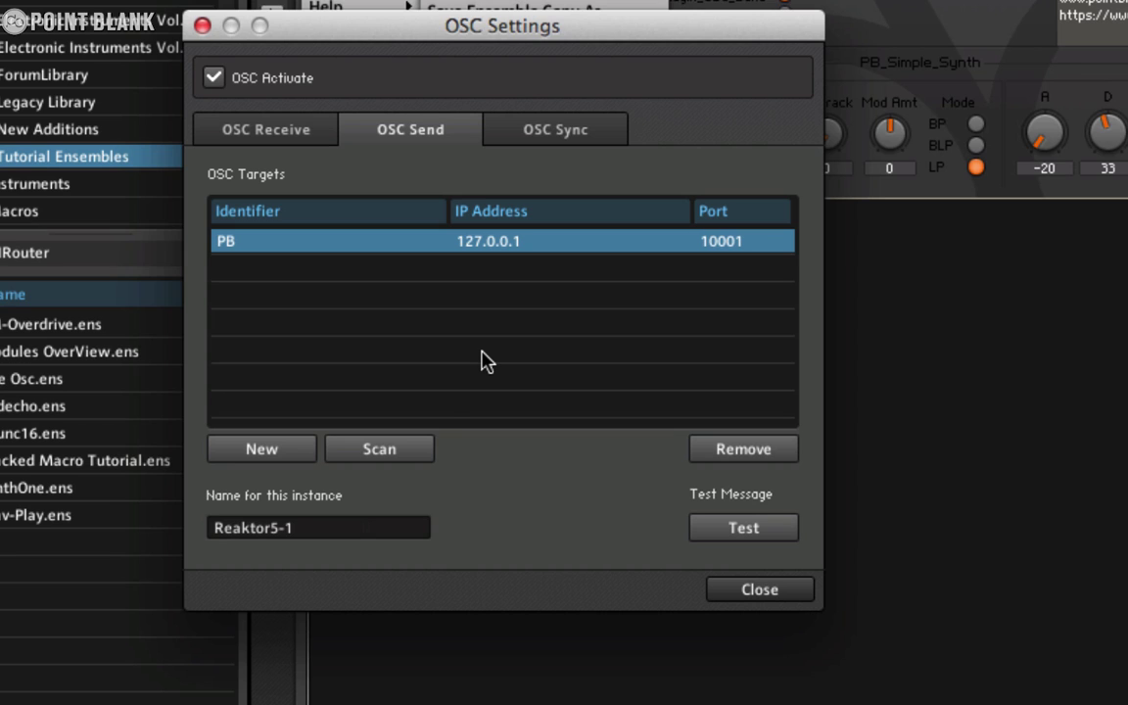
Close the OSC settings and open the OSC Send module's properties in Structure view.
{"action": "left_click", "coordinate": [734, 590]}
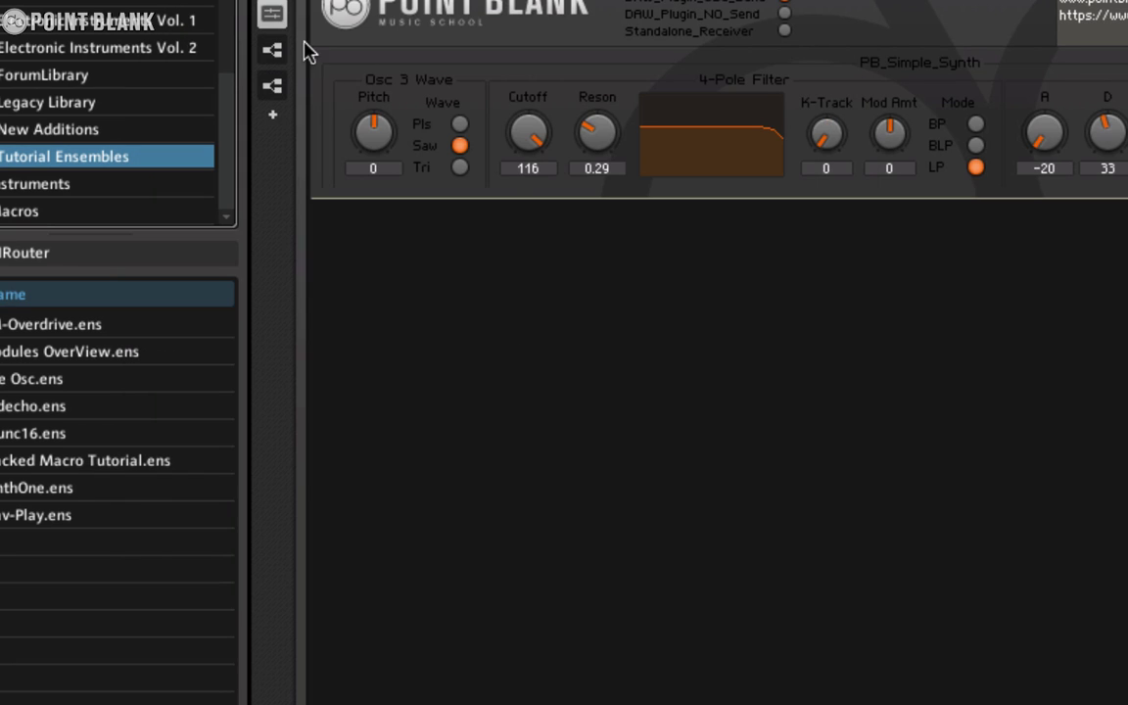
{"action": "left_click", "coordinate": [272, 50]}
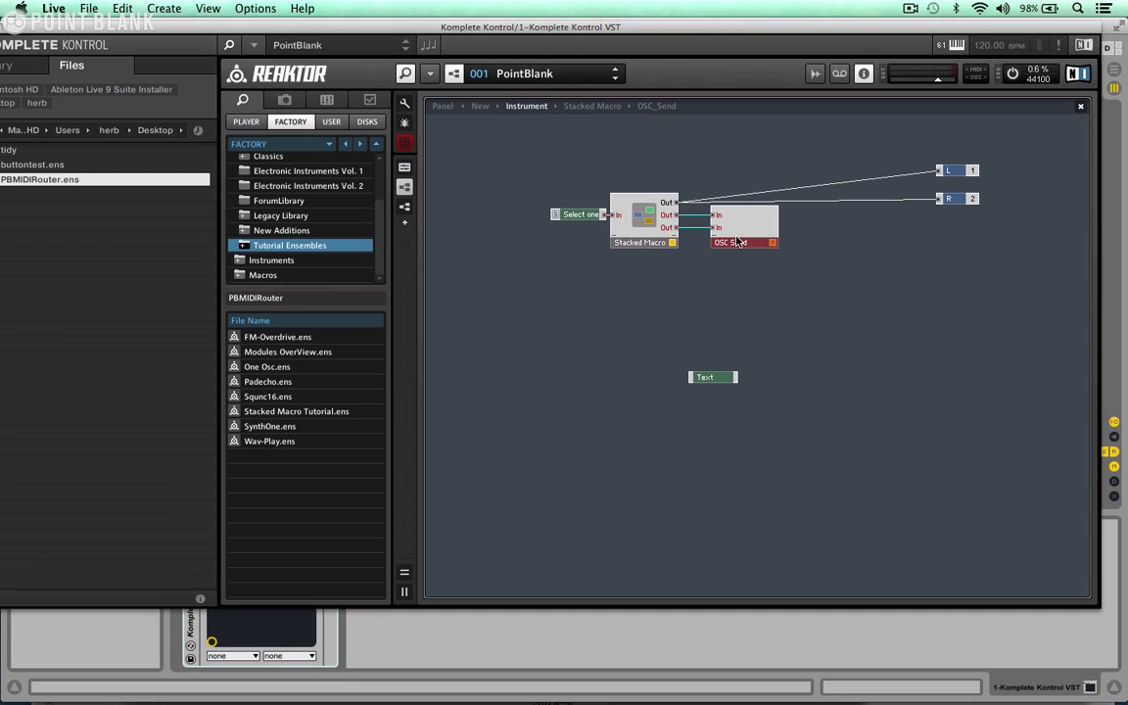
{"action": "right_click", "coordinate": [895, 129]}
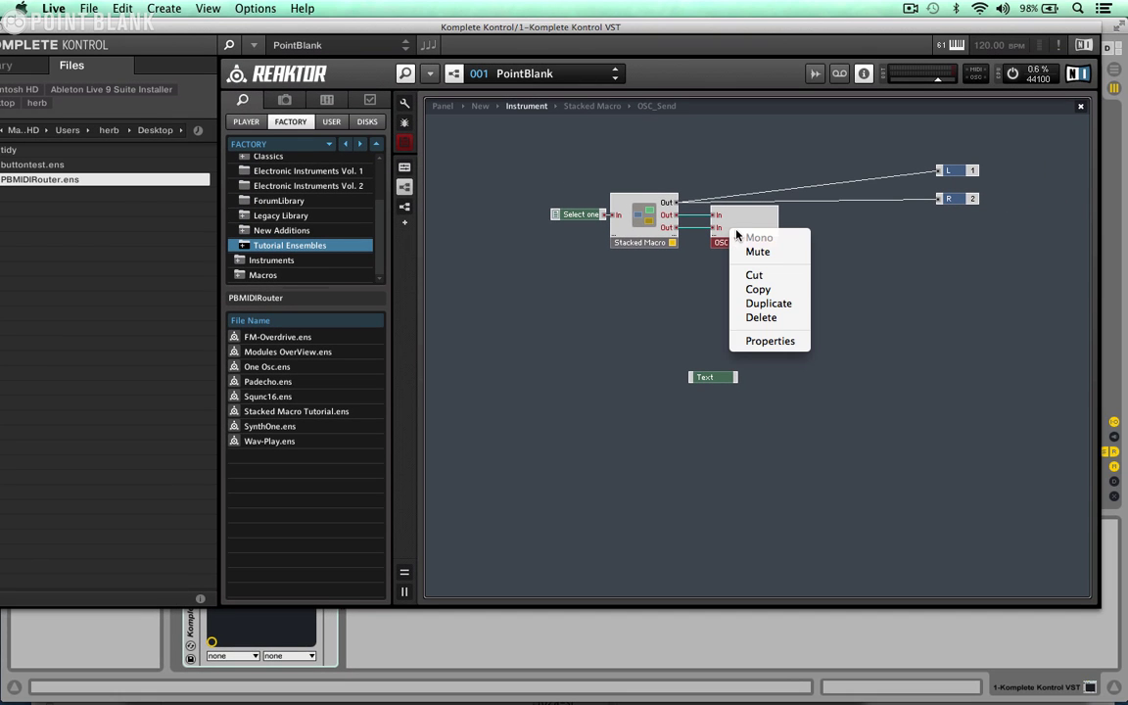
{"action": "left_click", "coordinate": [767, 341]}
Replace the OSC Send module's old PB connection with a fresh PB target.
{"action": "left_click", "coordinate": [362, 140]}
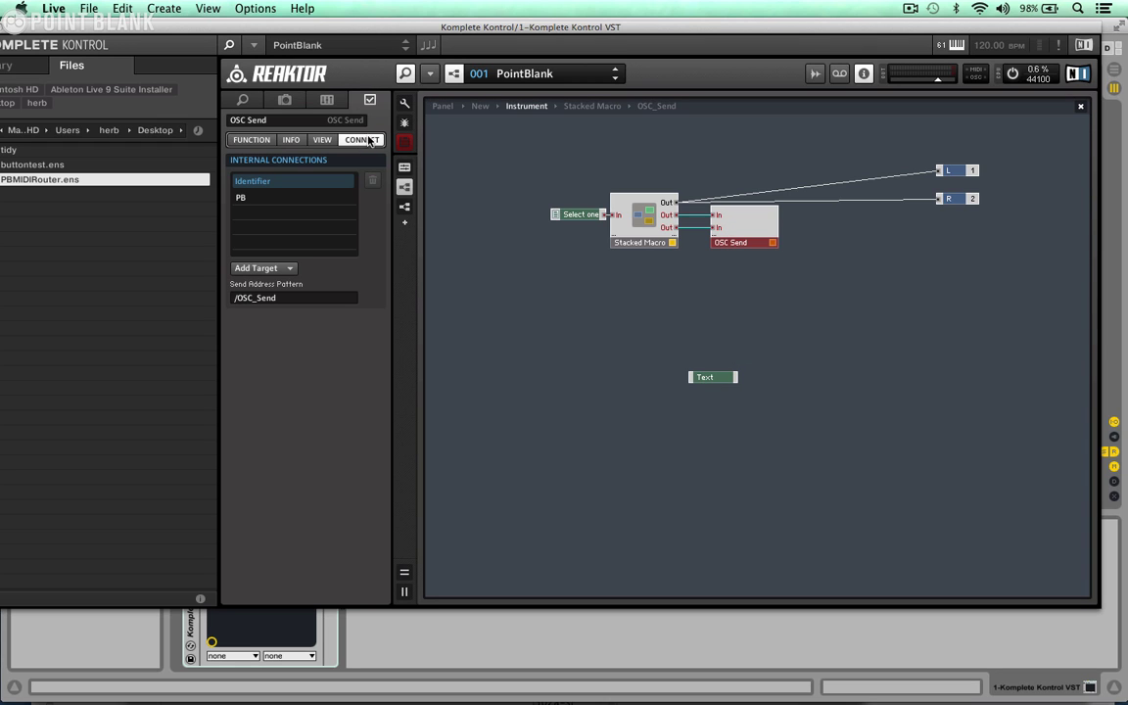
{"action": "left_click", "coordinate": [248, 198]}
{"action": "key", "text": "Delete"}
{"action": "left_click", "coordinate": [256, 267]}
{"action": "left_click", "coordinate": [242, 283]}
Return Reaktor to Panel view and close the Komplete Kontrol plug-in window.
{"action": "key", "text": "F3"}
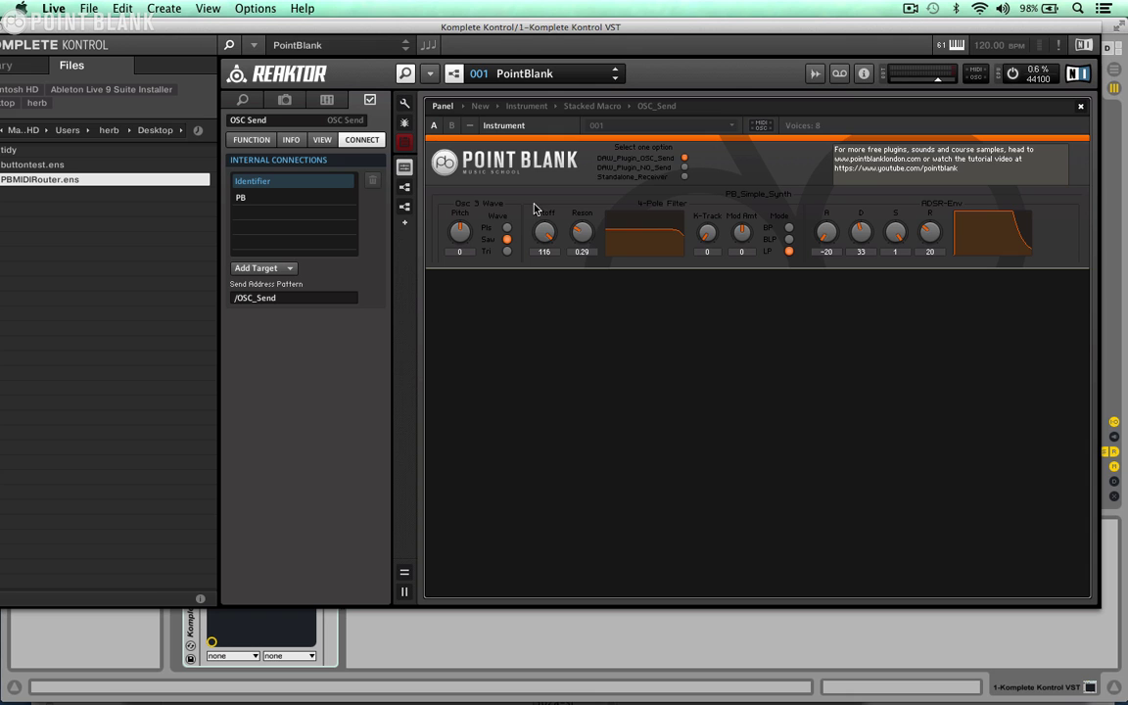
{"action": "double_click", "coordinate": [90, 29]}
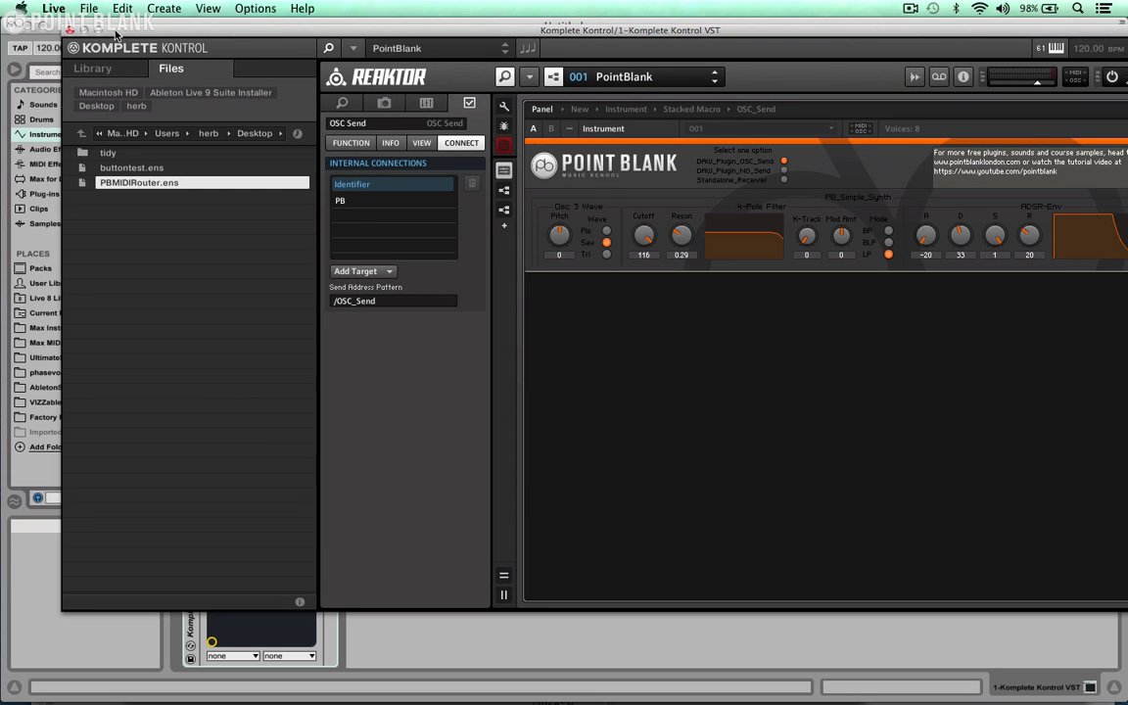
{"action": "left_click", "coordinate": [72, 30]}
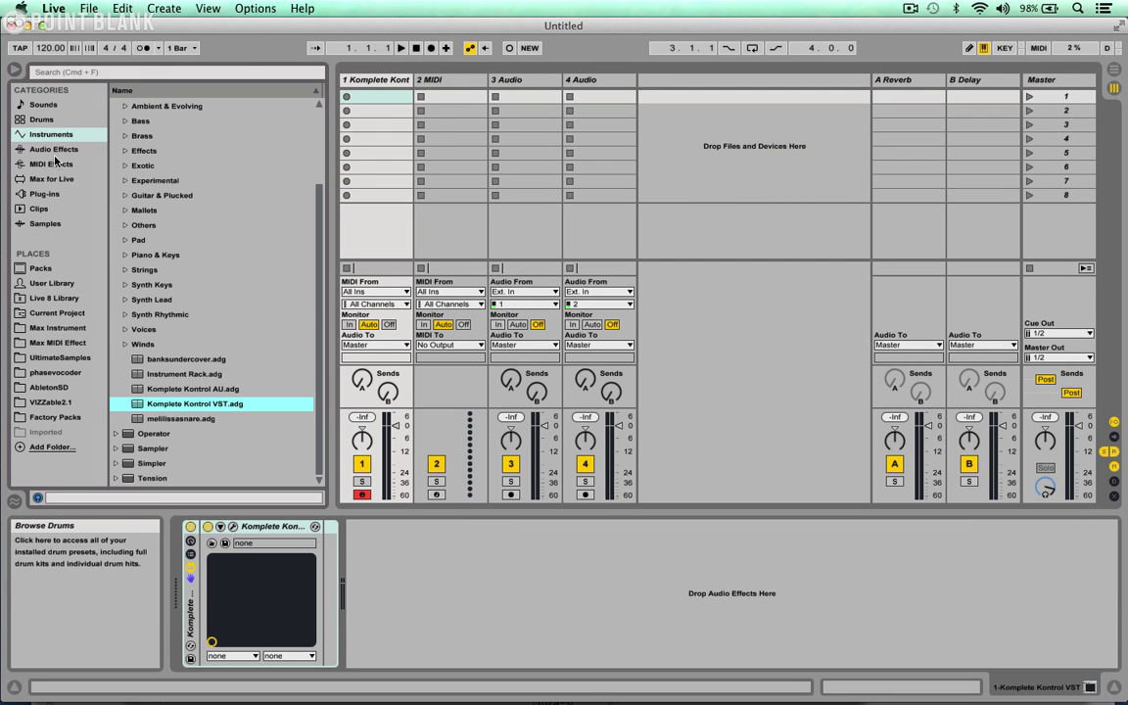
Load the Reaktor5 VST plug-in from the Plug-ins browser onto the 2 MIDI track.
{"action": "left_click", "coordinate": [39, 196]}
{"action": "left_click", "coordinate": [116, 119]}
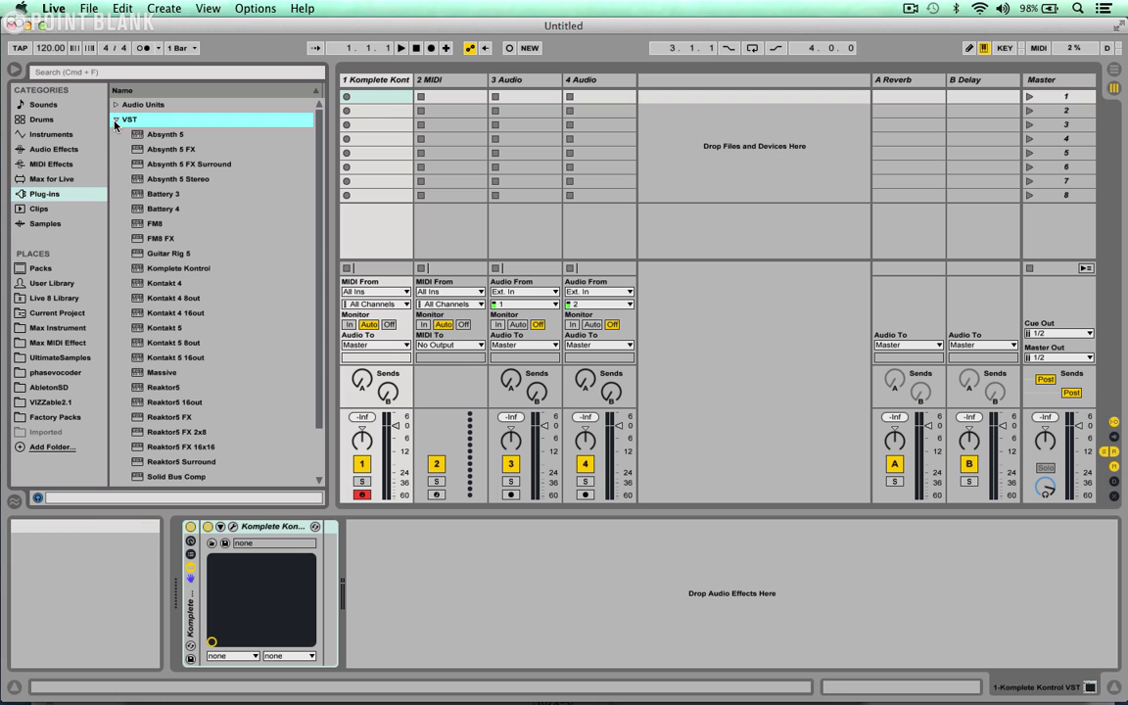
{"action": "left_click", "coordinate": [157, 390]}
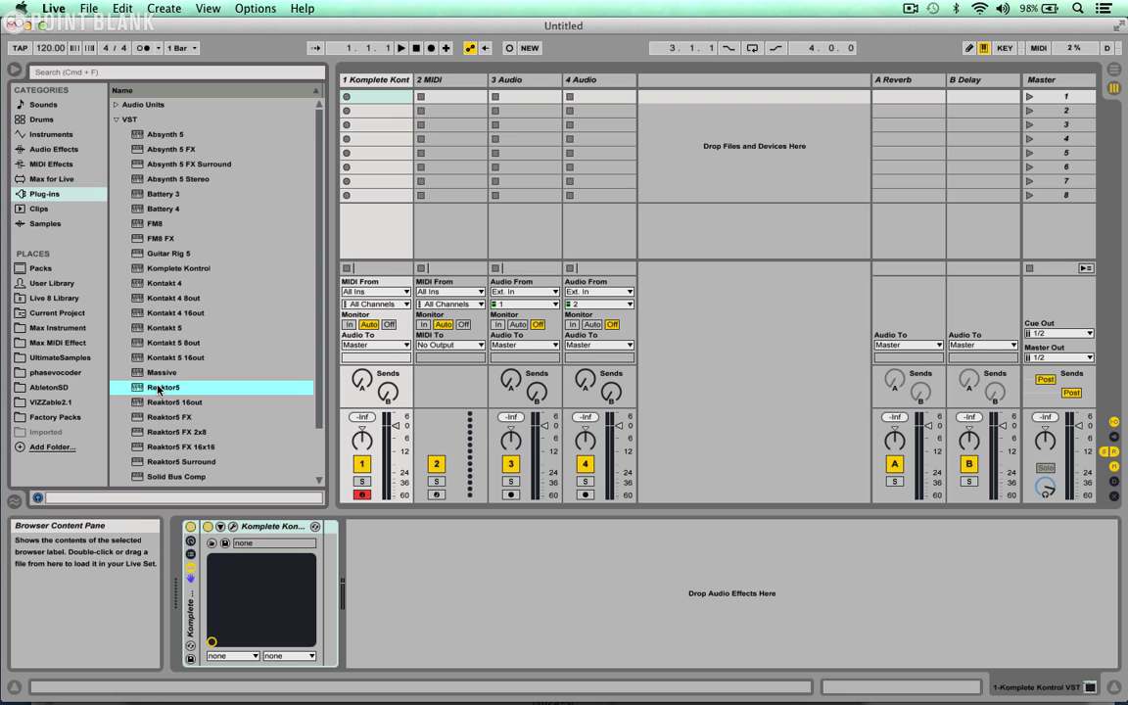
{"action": "left_click", "coordinate": [444, 84]}
{"action": "key", "text": "Return"}
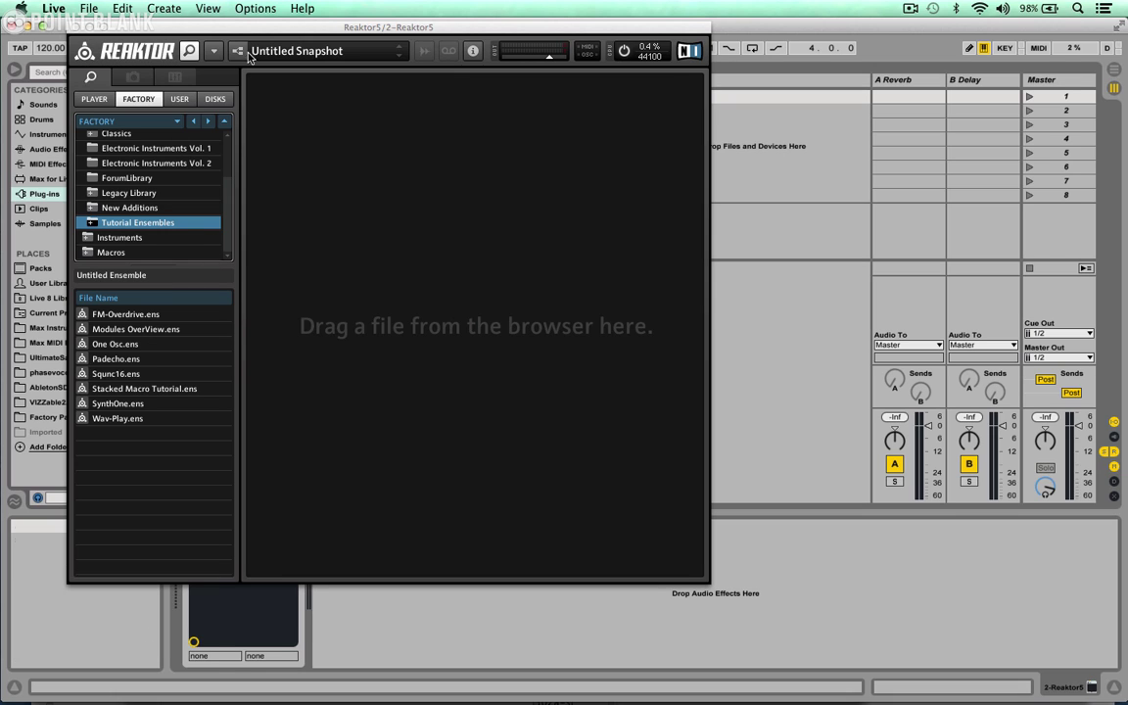
Open PBMIDIRouter.ens from Reaktor's Recent Files.
{"action": "left_click", "coordinate": [213, 50]}
{"action": "mouse_move", "coordinate": [220, 72]}
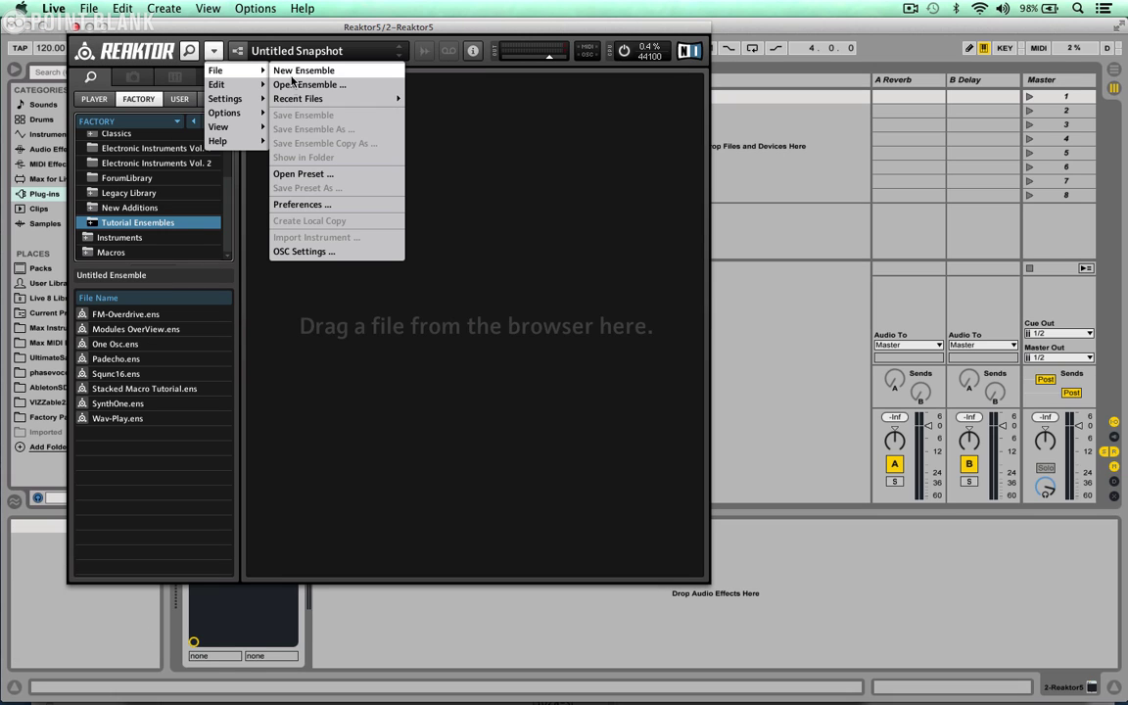
{"action": "mouse_move", "coordinate": [323, 98]}
{"action": "left_click", "coordinate": [423, 99]}
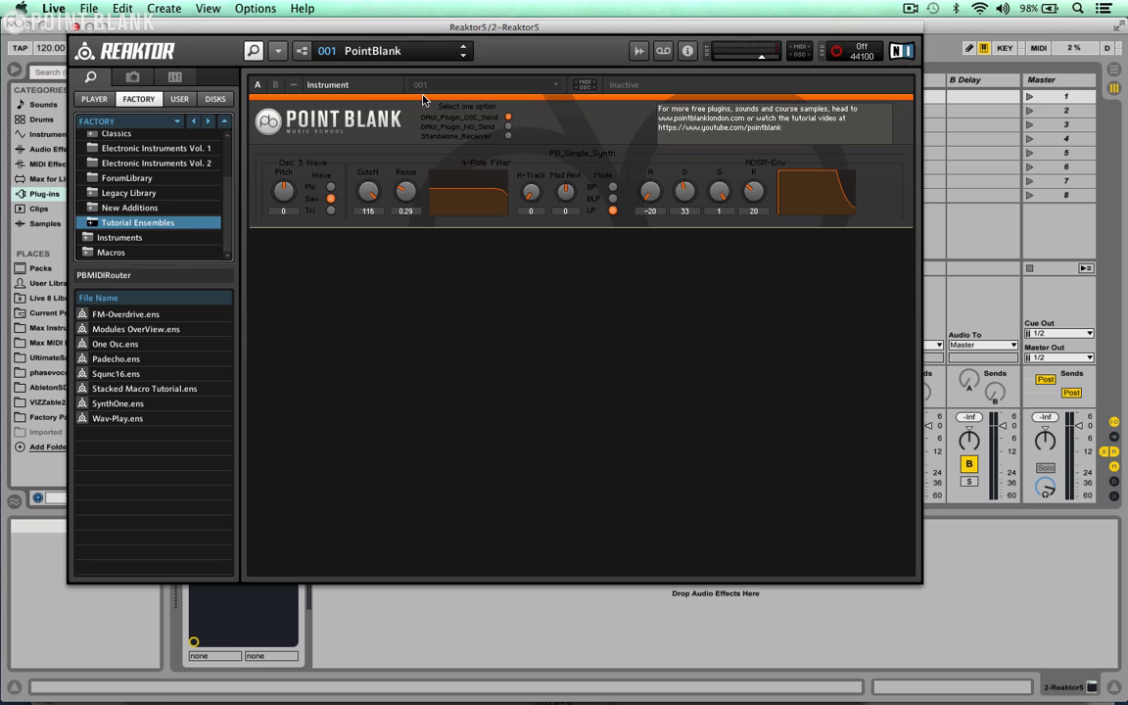
In OSC Settings, set the receive port to 10001 and activate OSC.
{"action": "left_click", "coordinate": [278, 49]}
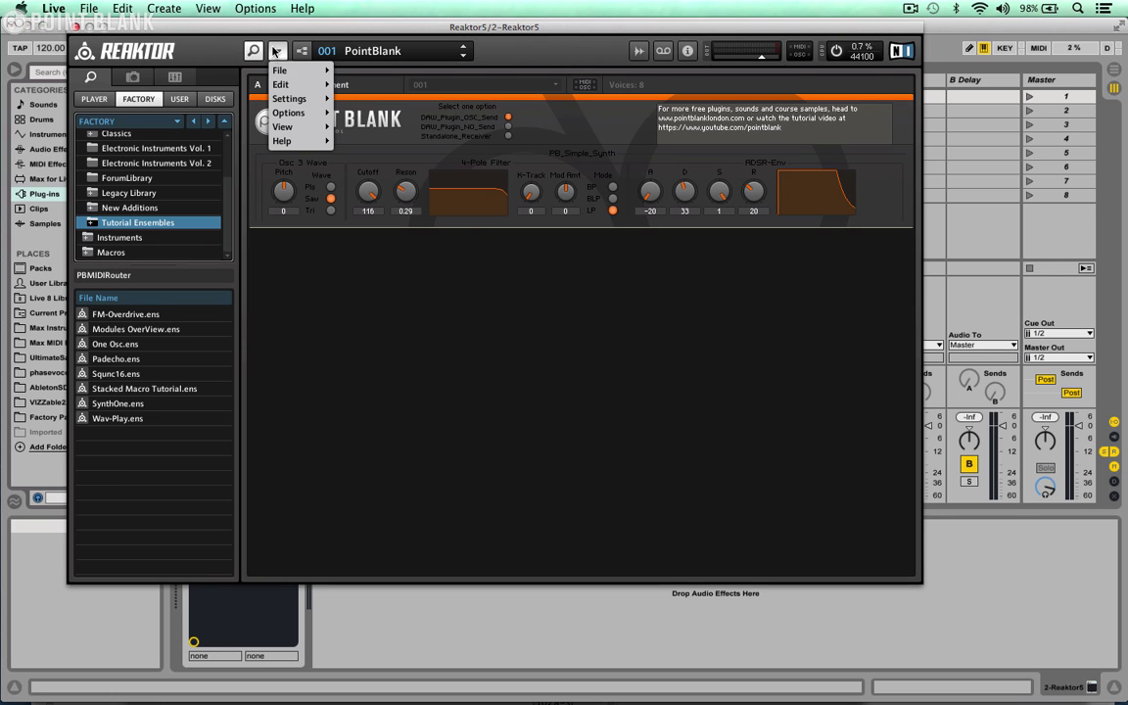
{"action": "mouse_move", "coordinate": [289, 70]}
{"action": "left_click", "coordinate": [368, 250]}
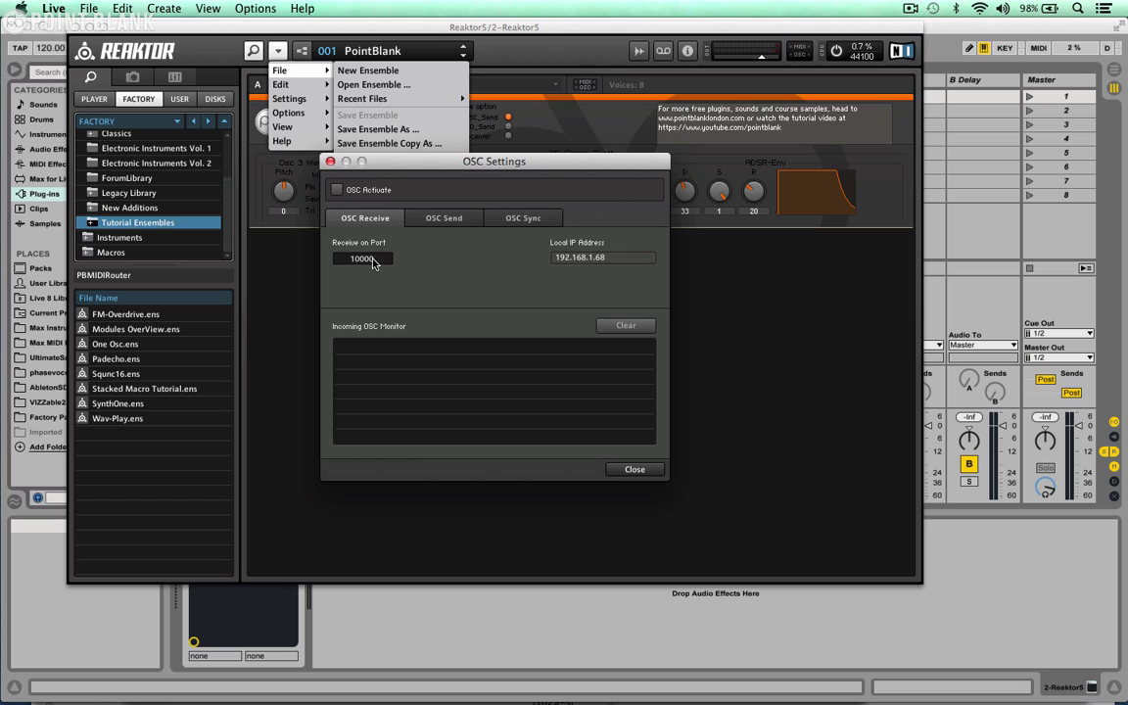
{"action": "double_click", "coordinate": [370, 258]}
{"action": "type", "text": "10001"}
{"action": "key", "text": "Return"}
{"action": "left_click", "coordinate": [338, 190]}
{"action": "left_click", "coordinate": [331, 161]}
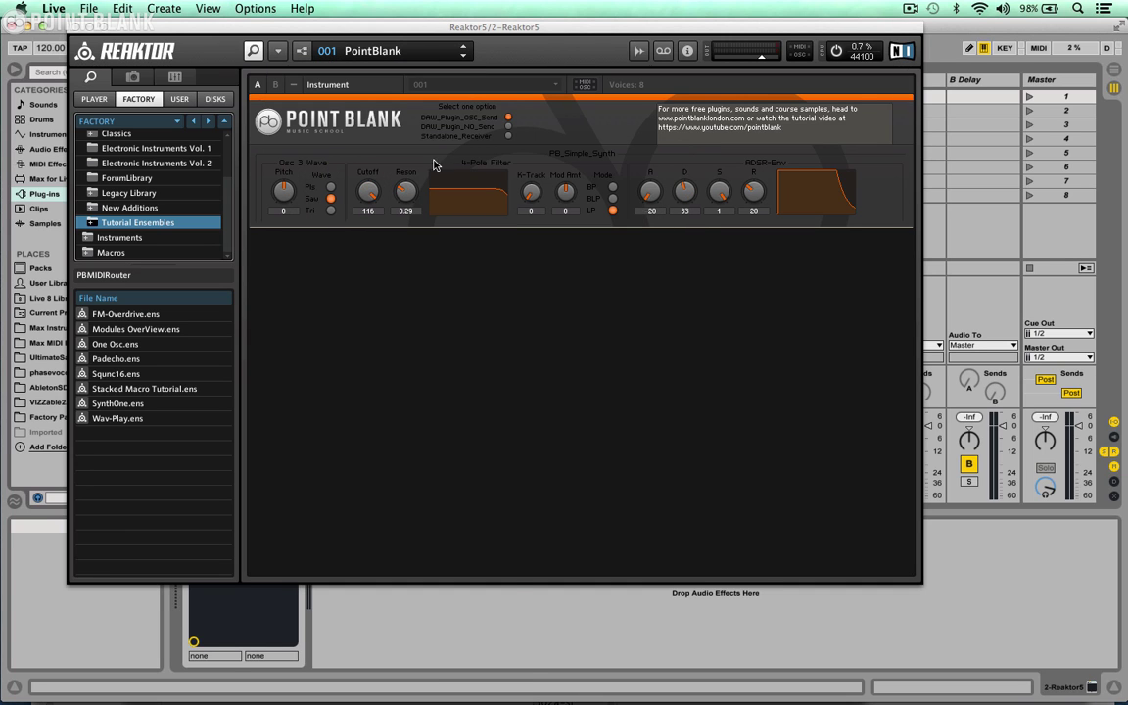
Switch the ensemble to Standalone_Receiver mode and unlock its panel for editing.
{"action": "left_click", "coordinate": [508, 136]}
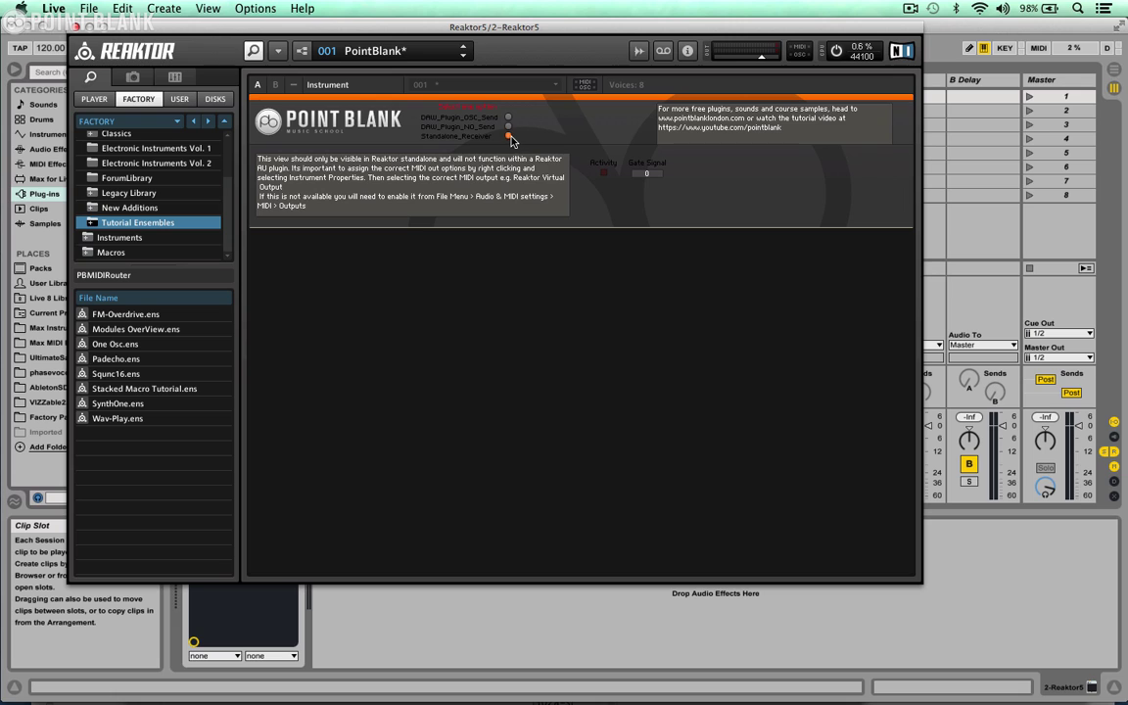
{"action": "left_click", "coordinate": [302, 51]}
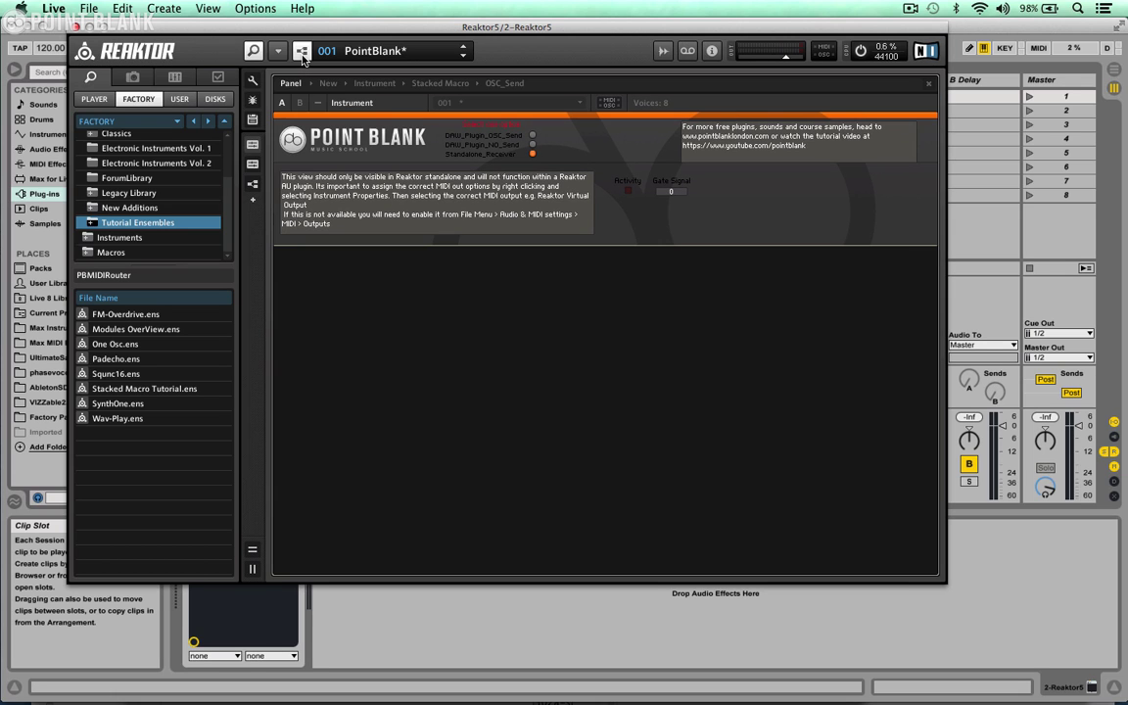
{"action": "left_click", "coordinate": [252, 168]}
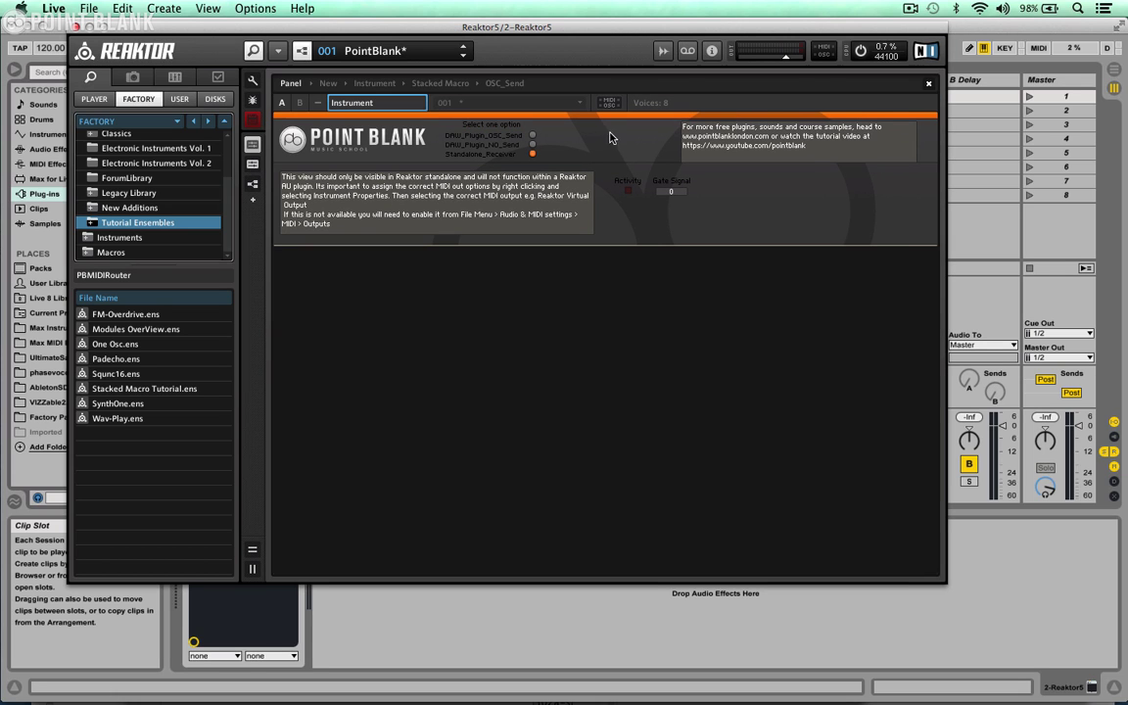
Set the instrument's MIDI OUT 'To External Devices' to plugin.
{"action": "right_click", "coordinate": [607, 131]}
{"action": "left_click", "coordinate": [620, 275]}
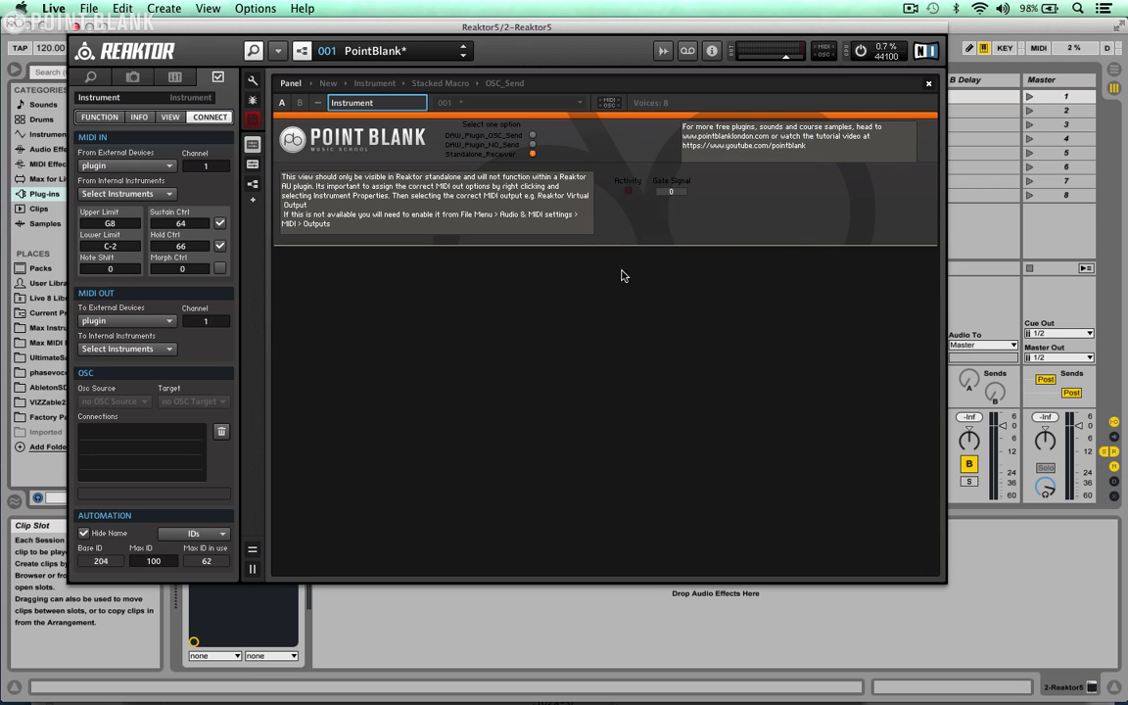
{"action": "left_click", "coordinate": [126, 320]}
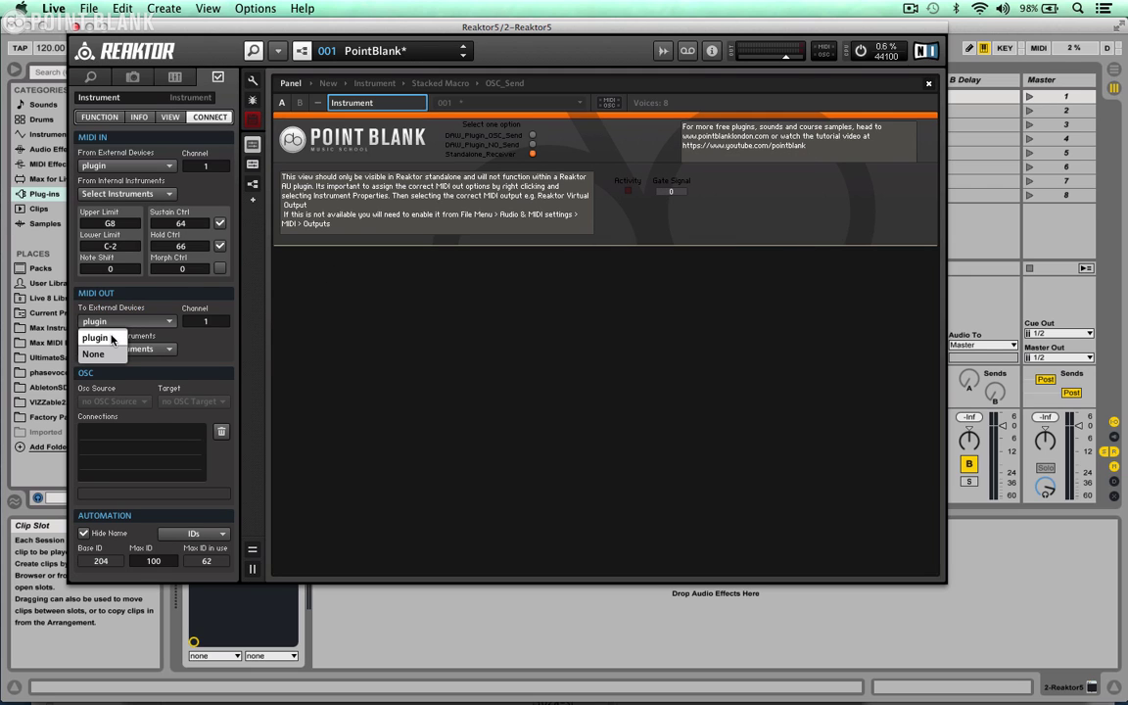
{"action": "left_click", "coordinate": [111, 338]}
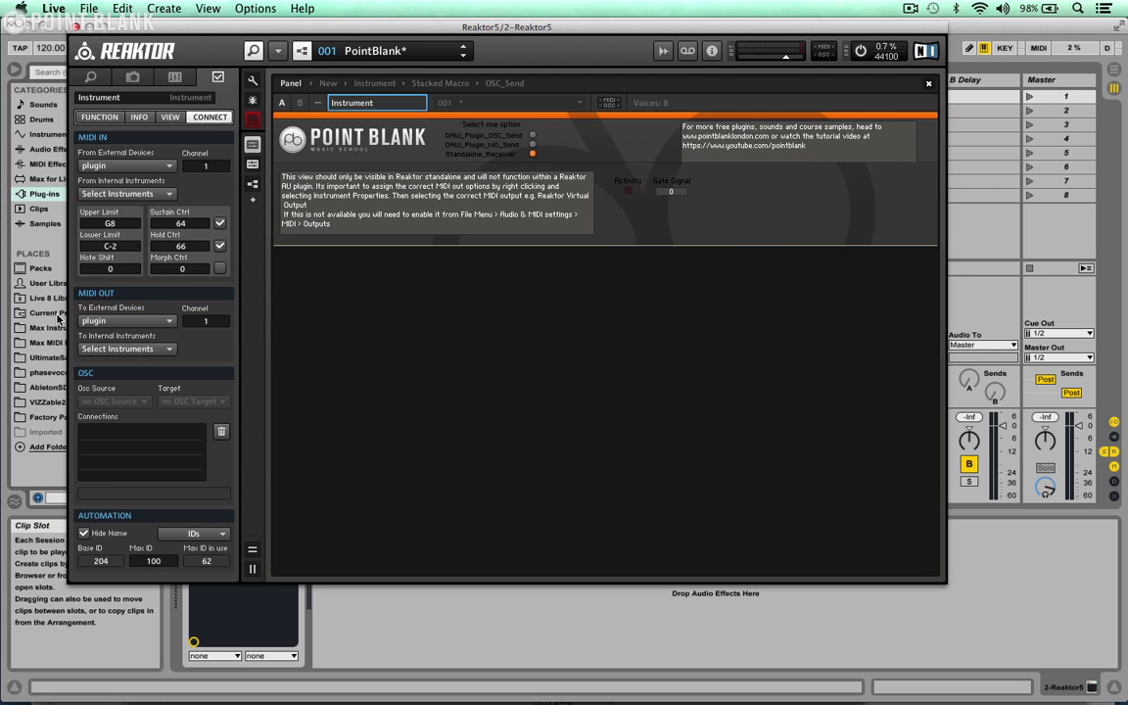
Create a MIDI clip on track 1 holding one C3 note stretched across the whole clip.
{"action": "left_click", "coordinate": [76, 28]}
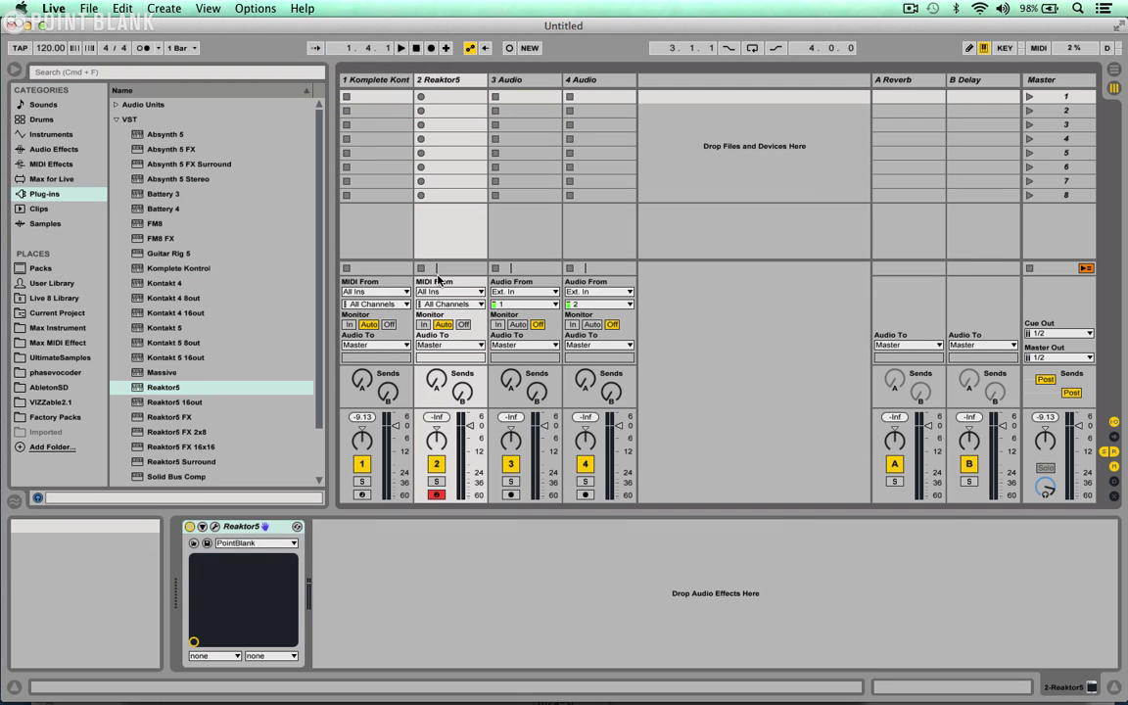
{"action": "double_click", "coordinate": [369, 97]}
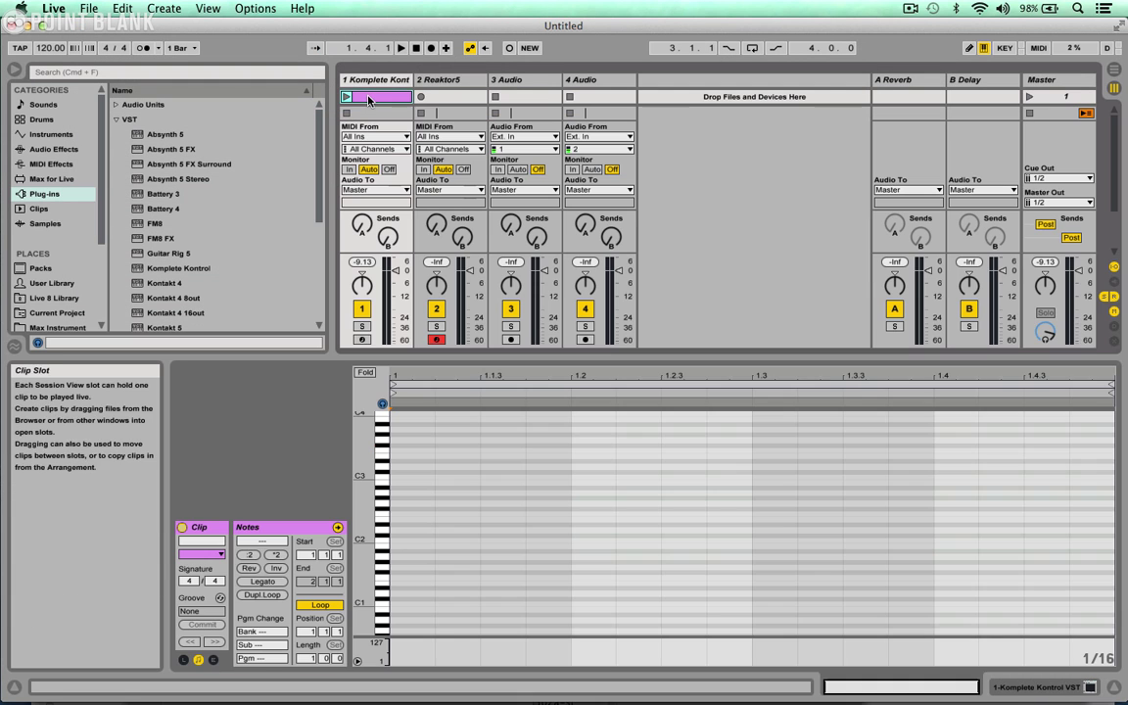
{"action": "left_click", "coordinate": [397, 480]}
{"action": "double_click", "coordinate": [397, 480]}
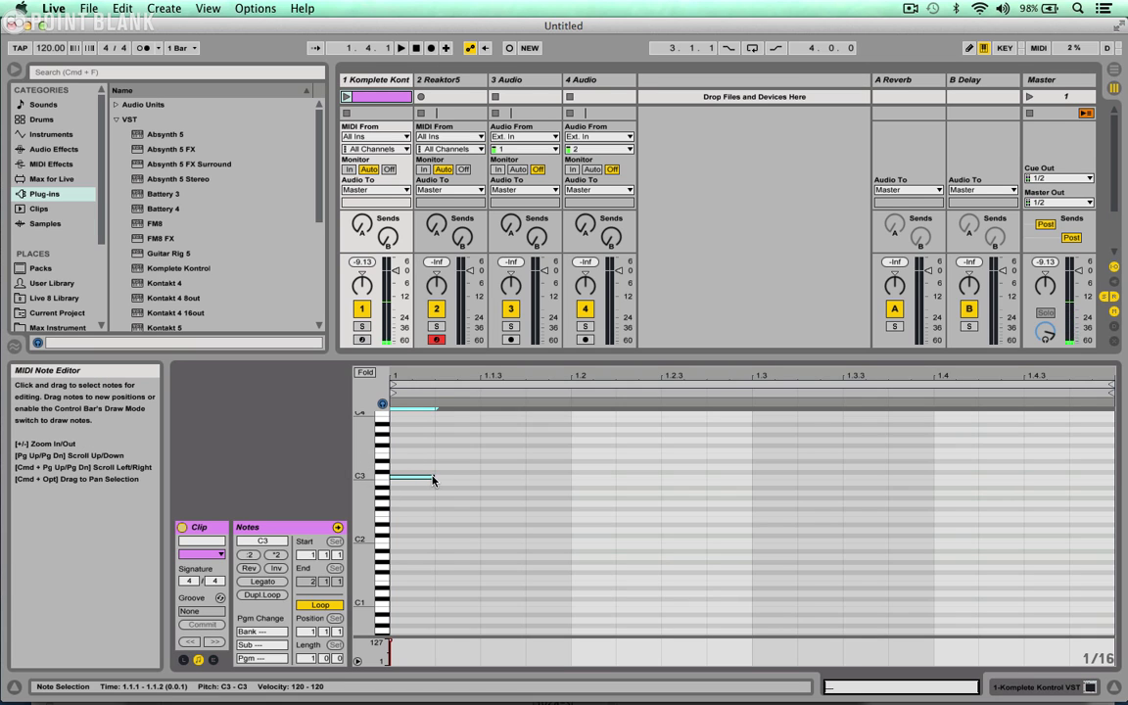
{"action": "left_click_drag", "start_coordinate": [433, 478], "coordinate": [998, 483]}
{"action": "left_click_drag", "start_coordinate": [1080, 484], "coordinate": [1100, 480]}
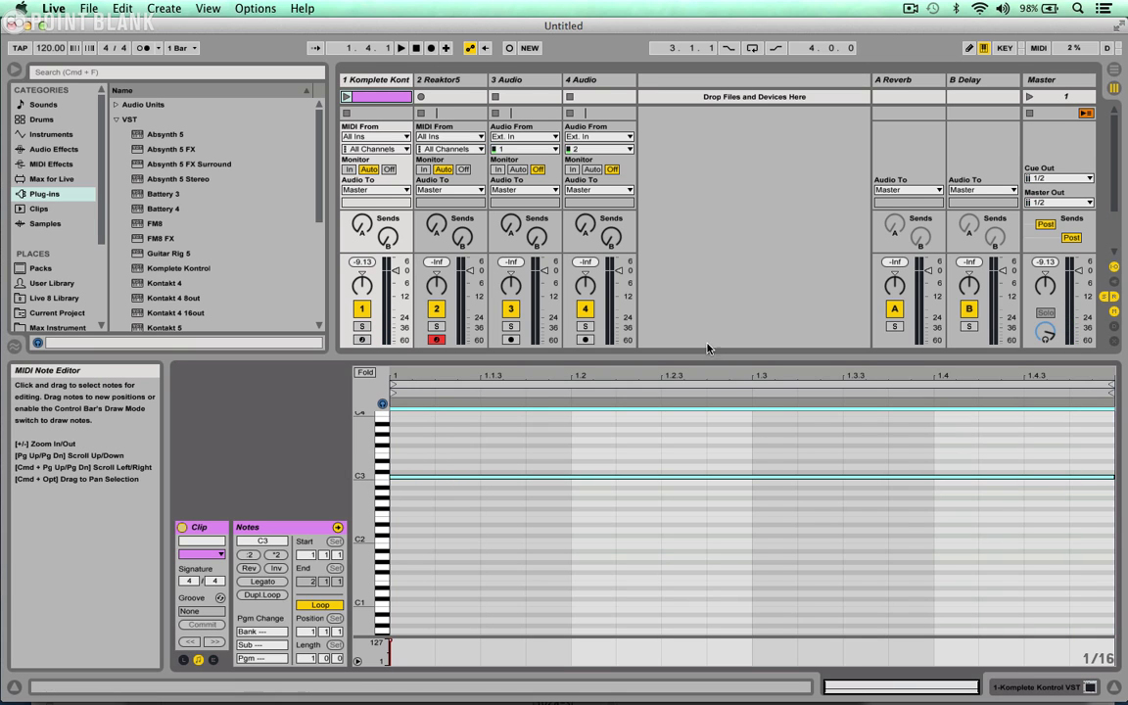
{"action": "left_click", "coordinate": [1024, 679]}
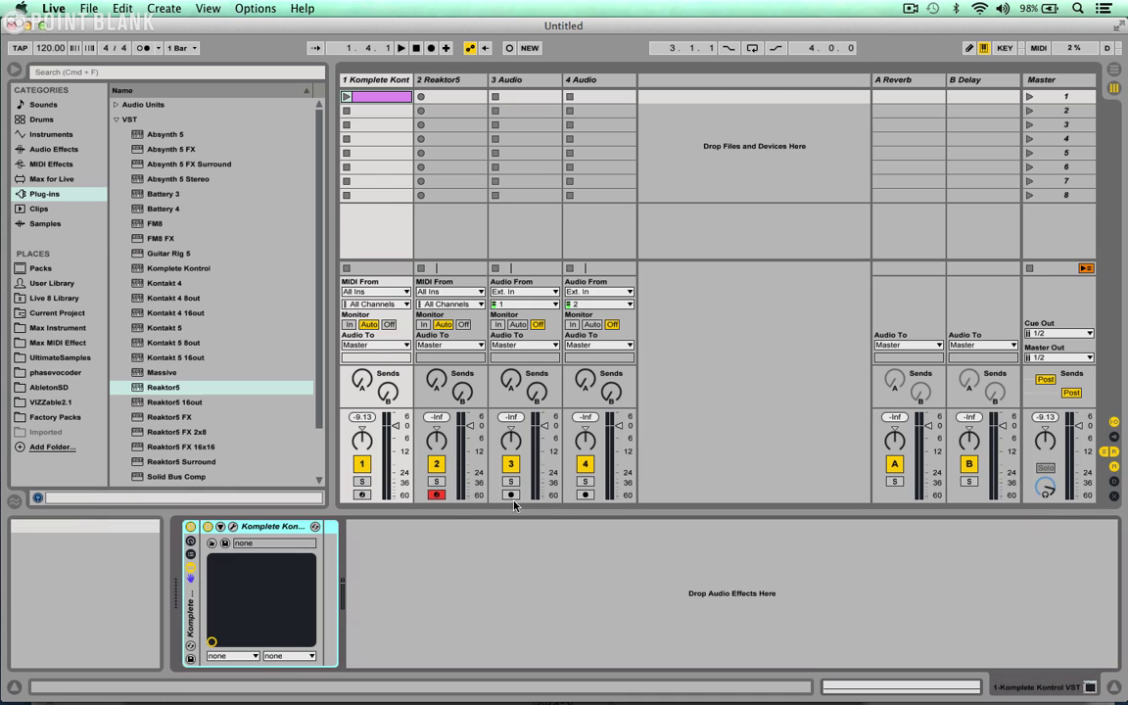
Set Komplete Kontrol's chord mode to Harmonizer with chord type 1-3-5, then close it.
{"action": "left_click", "coordinate": [233, 527]}
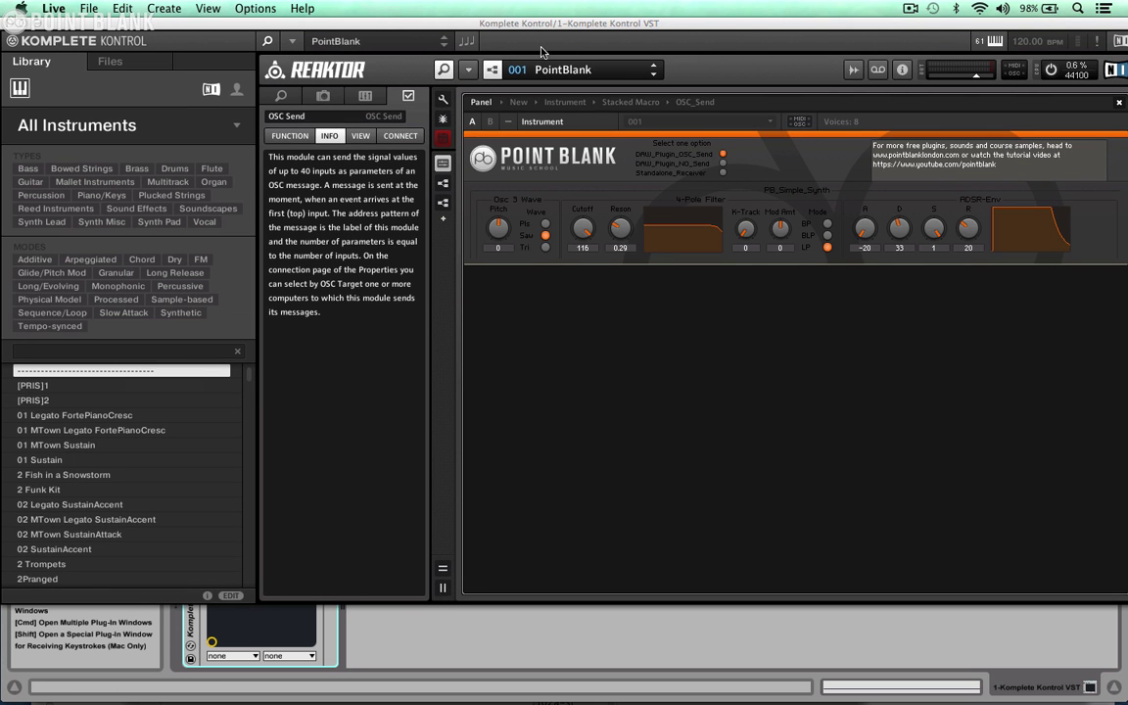
{"action": "left_click", "coordinate": [467, 42]}
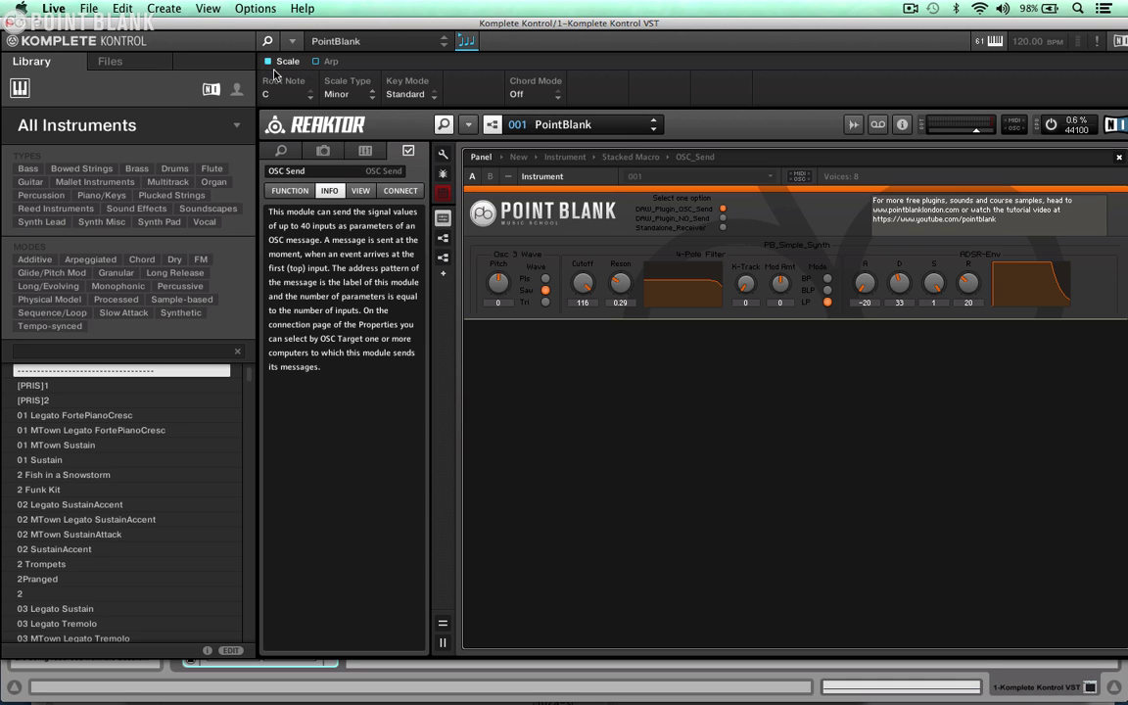
{"action": "left_click", "coordinate": [535, 97]}
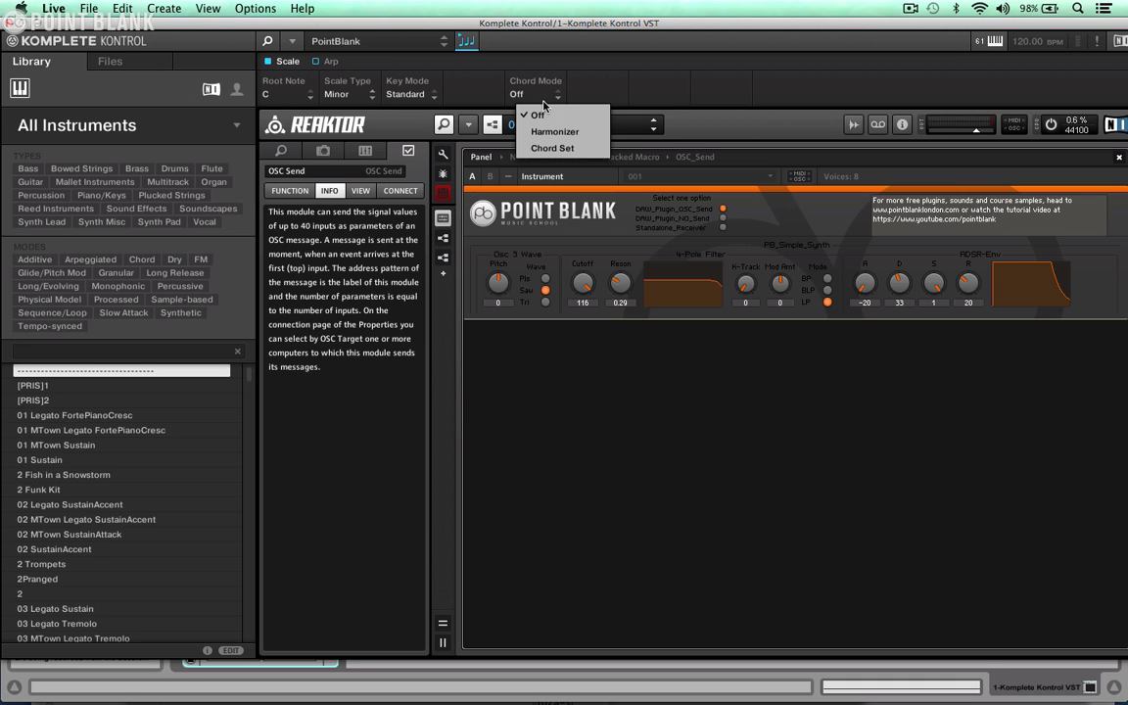
{"action": "left_click", "coordinate": [549, 150]}
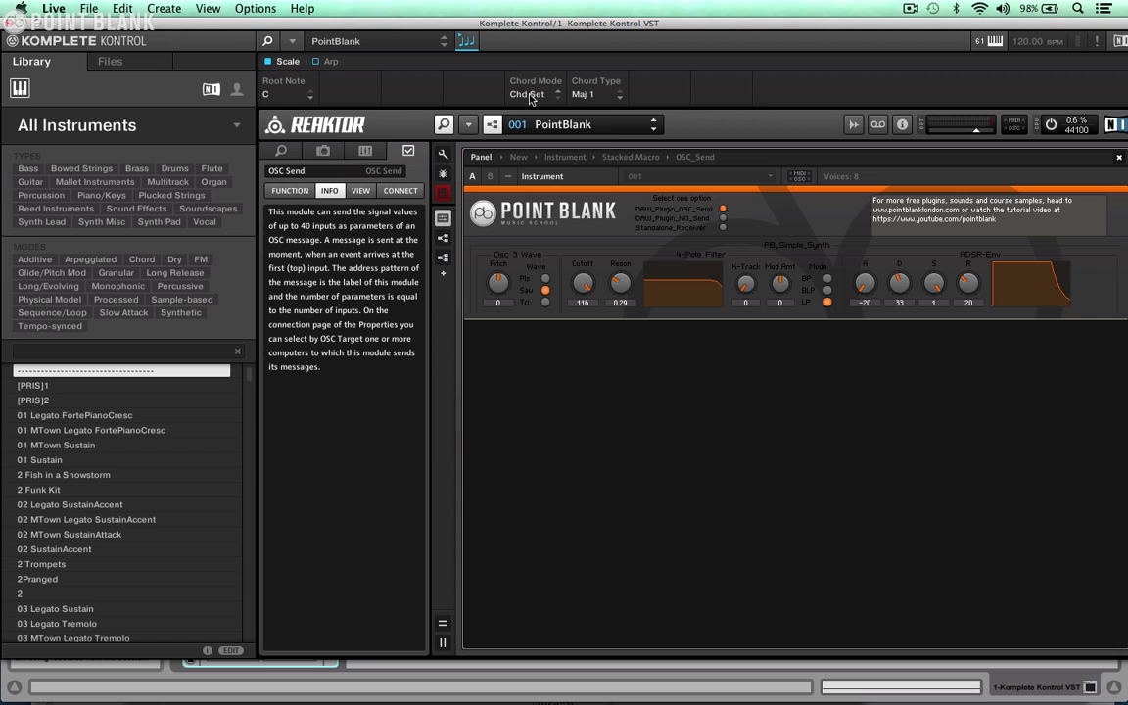
{"action": "left_click", "coordinate": [530, 96]}
{"action": "left_click", "coordinate": [531, 133]}
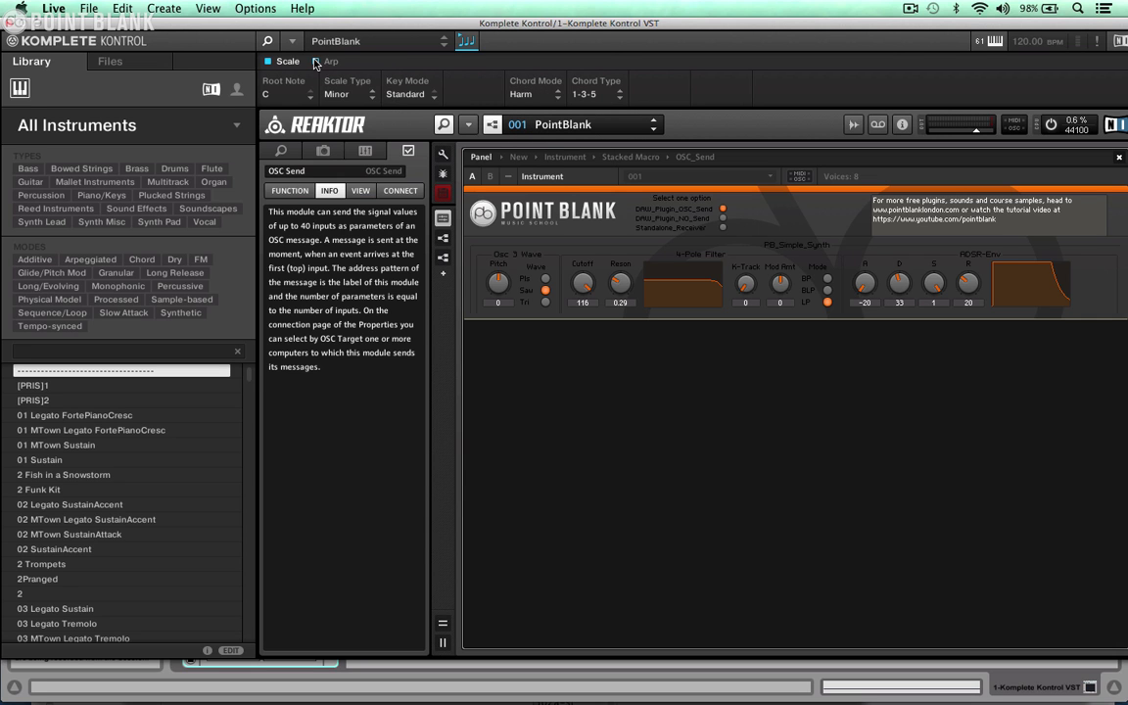
{"action": "left_click", "coordinate": [9, 23]}
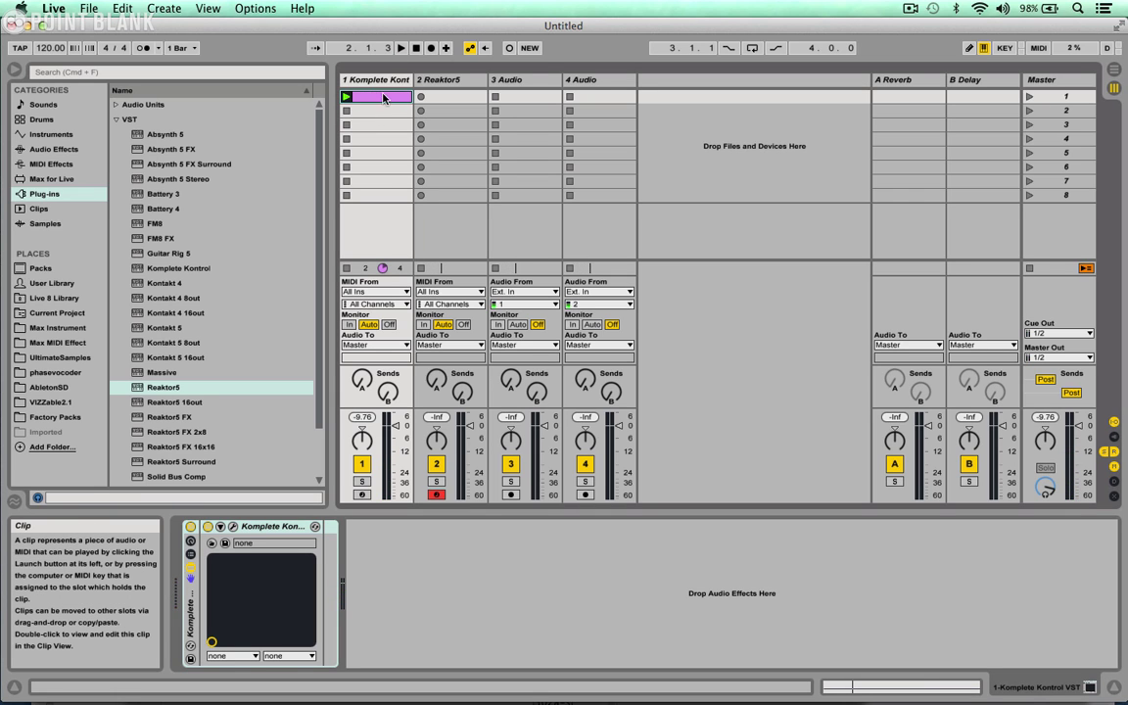
Insert a new MIDI track after Reaktor5 and name it Notes.
{"action": "left_click", "coordinate": [445, 79]}
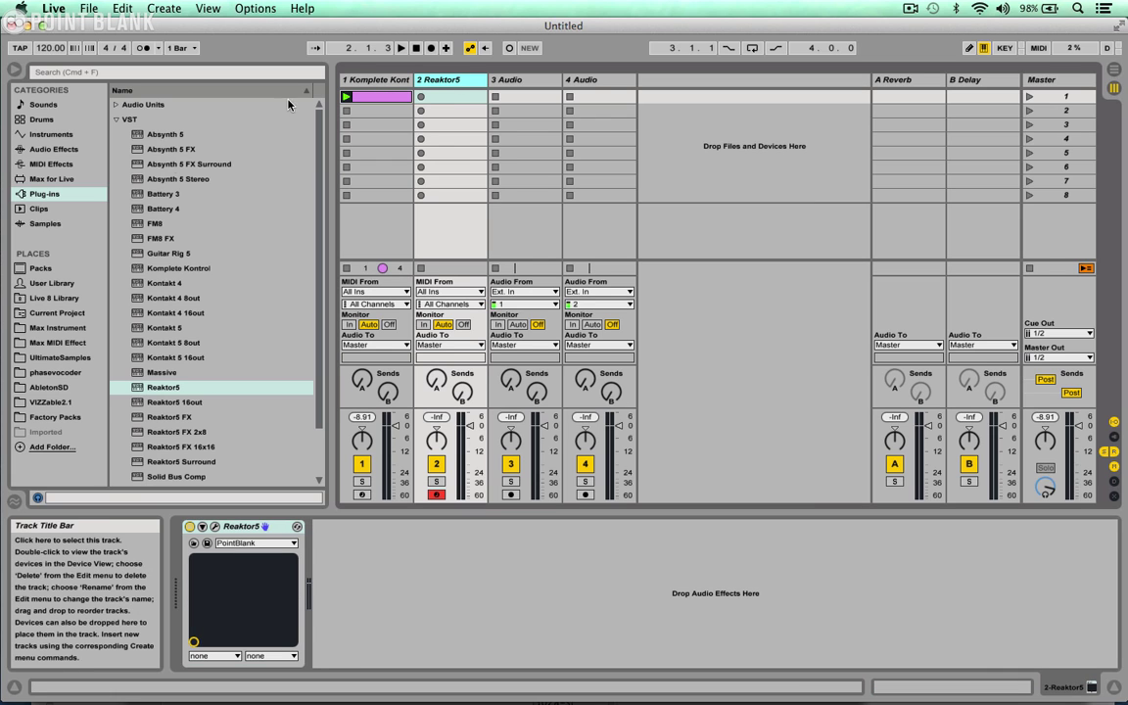
{"action": "key", "text": "super+shift+t"}
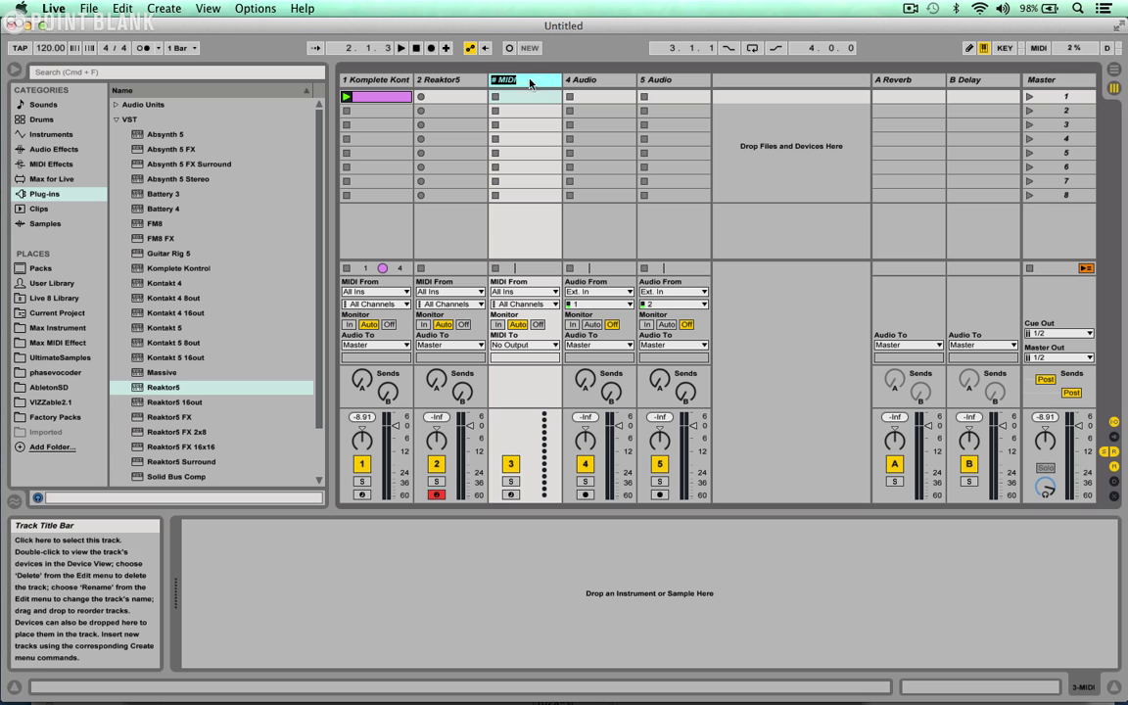
{"action": "type", "text": "Notes"}
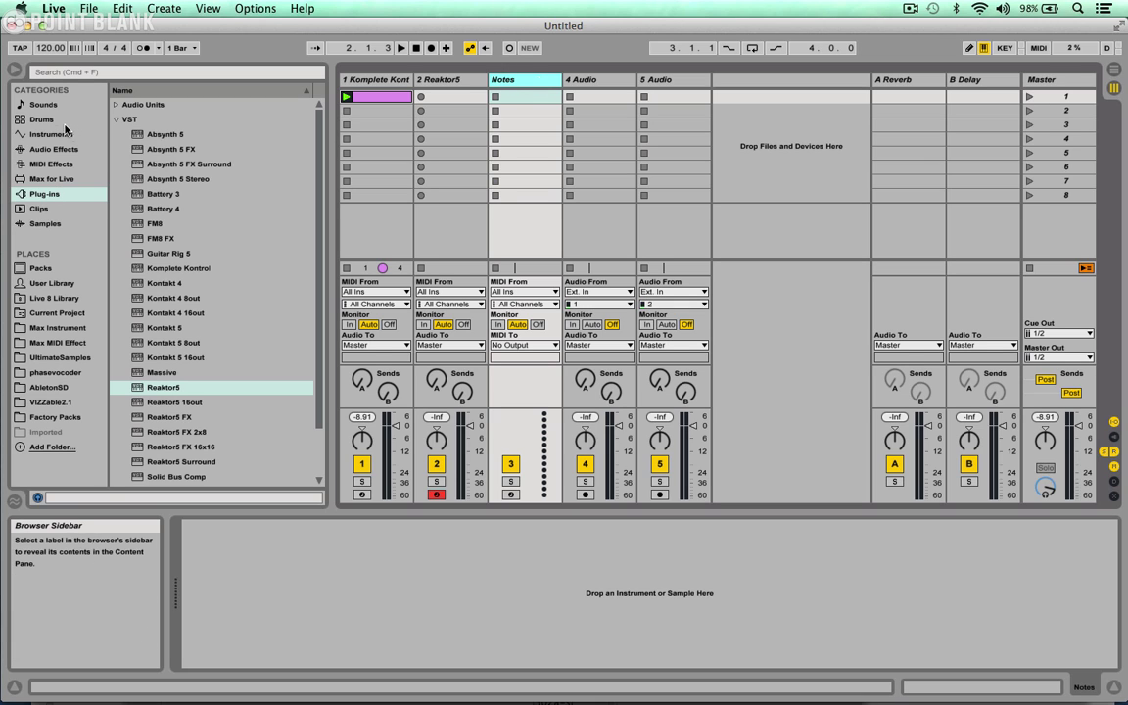
Feed Notes from 2-Reaktor5/Reaktor5, arm it, set monitoring to In, and start recording a clip.
{"action": "left_click", "coordinate": [511, 292]}
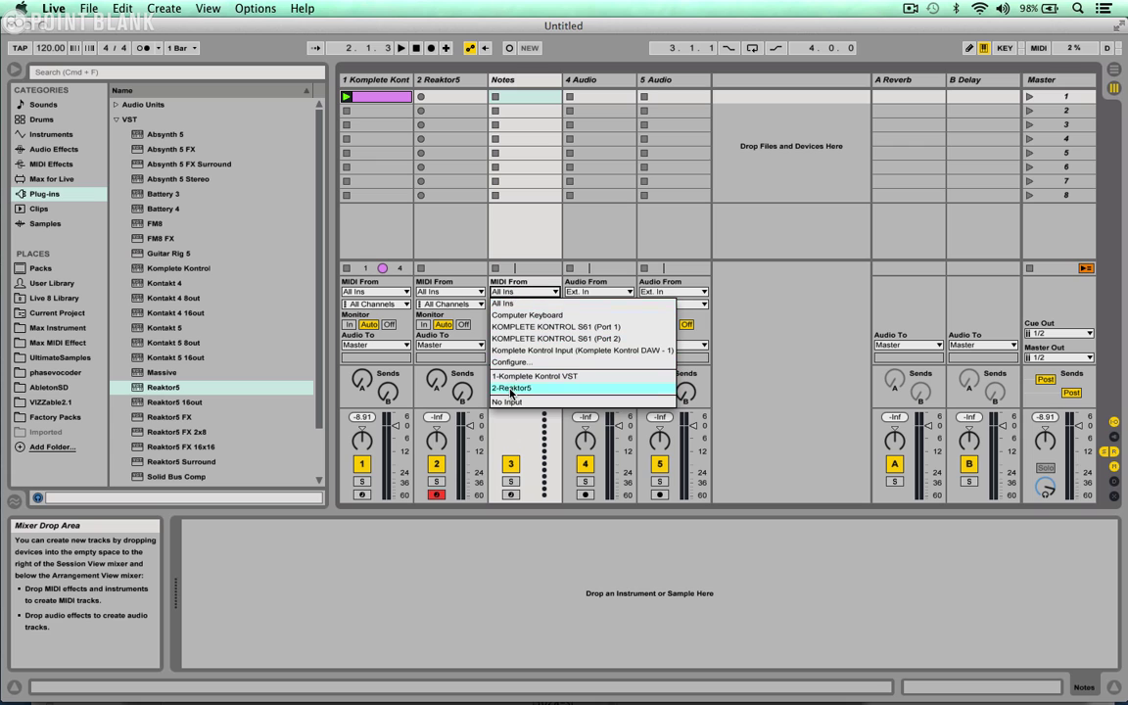
{"action": "left_click", "coordinate": [510, 388]}
{"action": "left_click", "coordinate": [515, 304]}
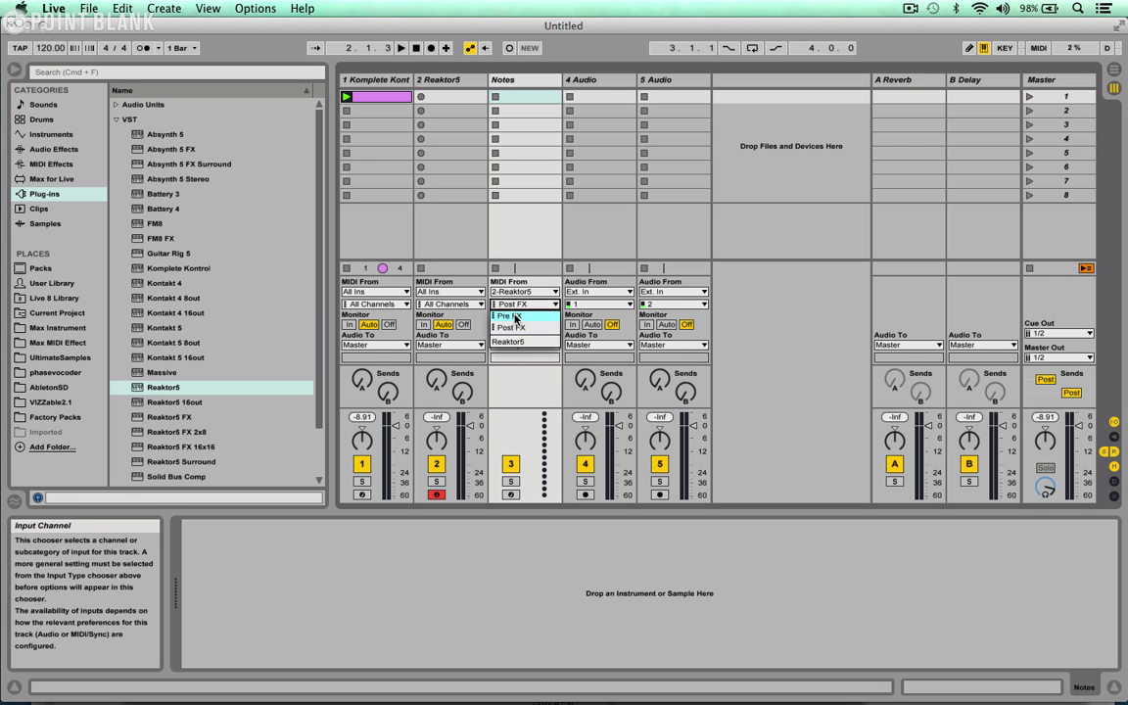
{"action": "left_click", "coordinate": [515, 341]}
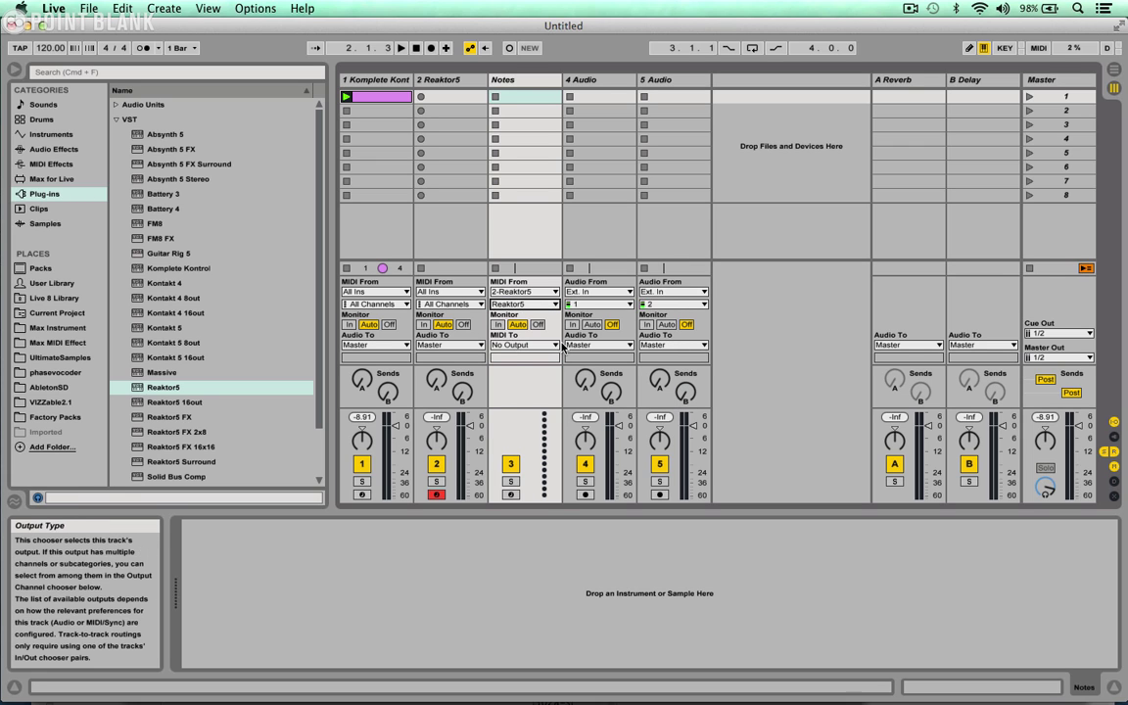
{"action": "left_click", "coordinate": [510, 494]}
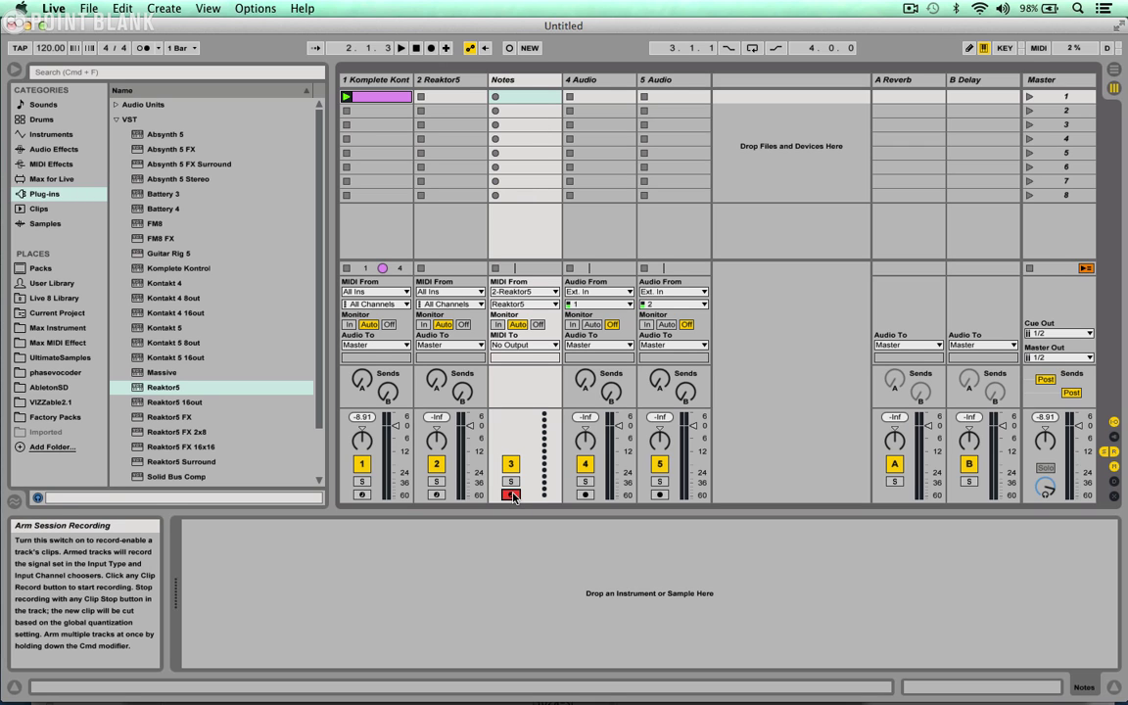
{"action": "left_click", "coordinate": [498, 324]}
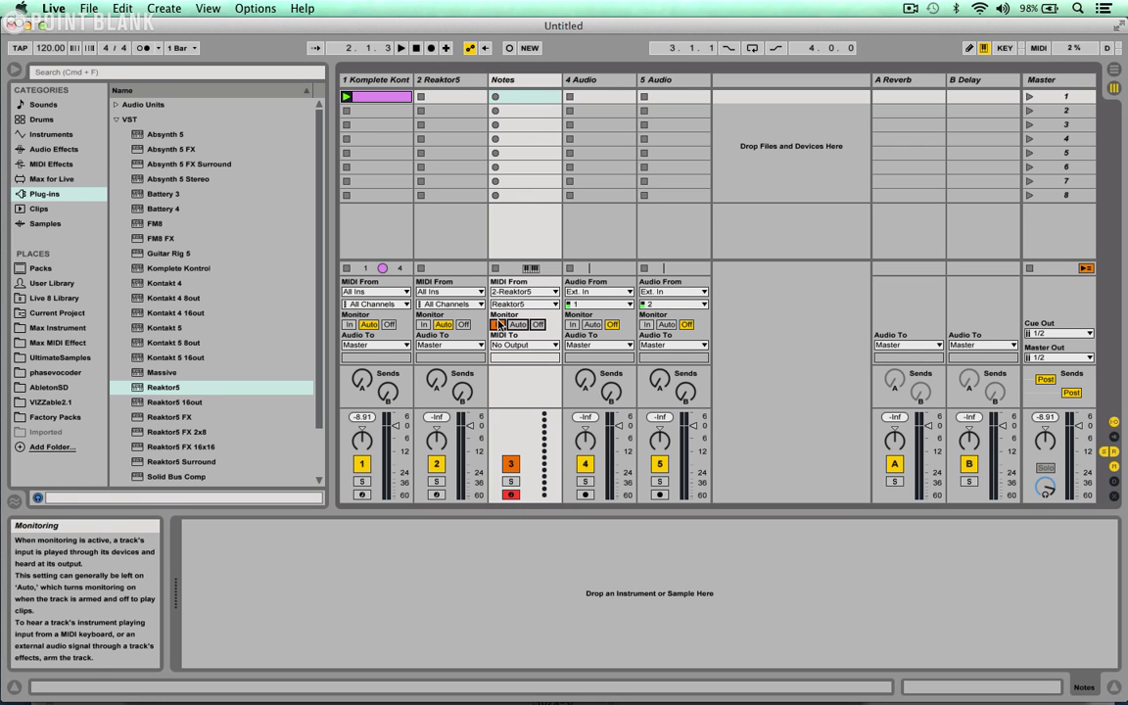
{"action": "left_click", "coordinate": [495, 96]}
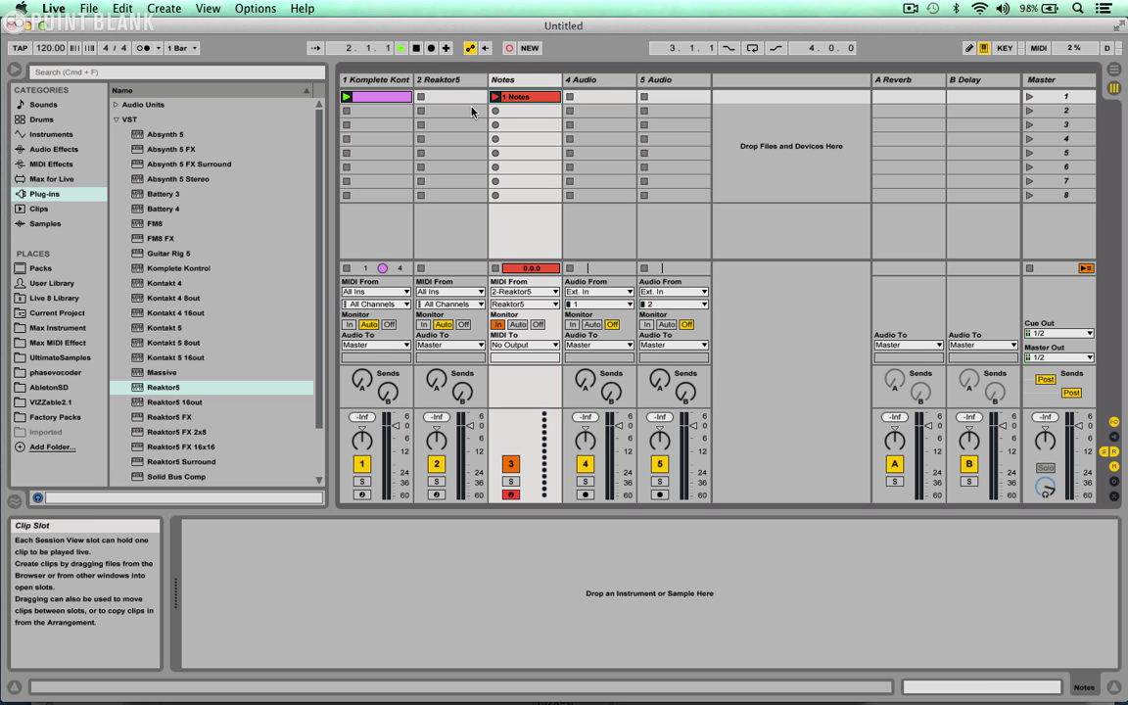
Stop recording, open the '1 Notes' clip in an enlarged, zoomed note editor with a 1/16 grid.
{"action": "left_click", "coordinate": [416, 48]}
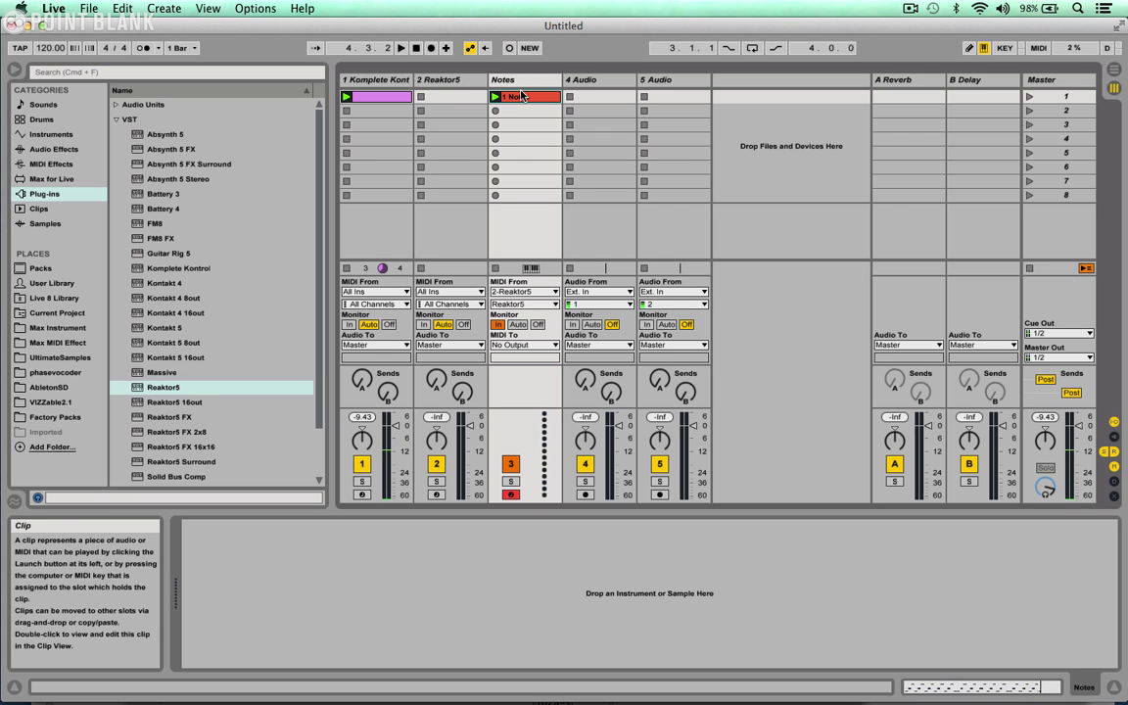
{"action": "double_click", "coordinate": [519, 96]}
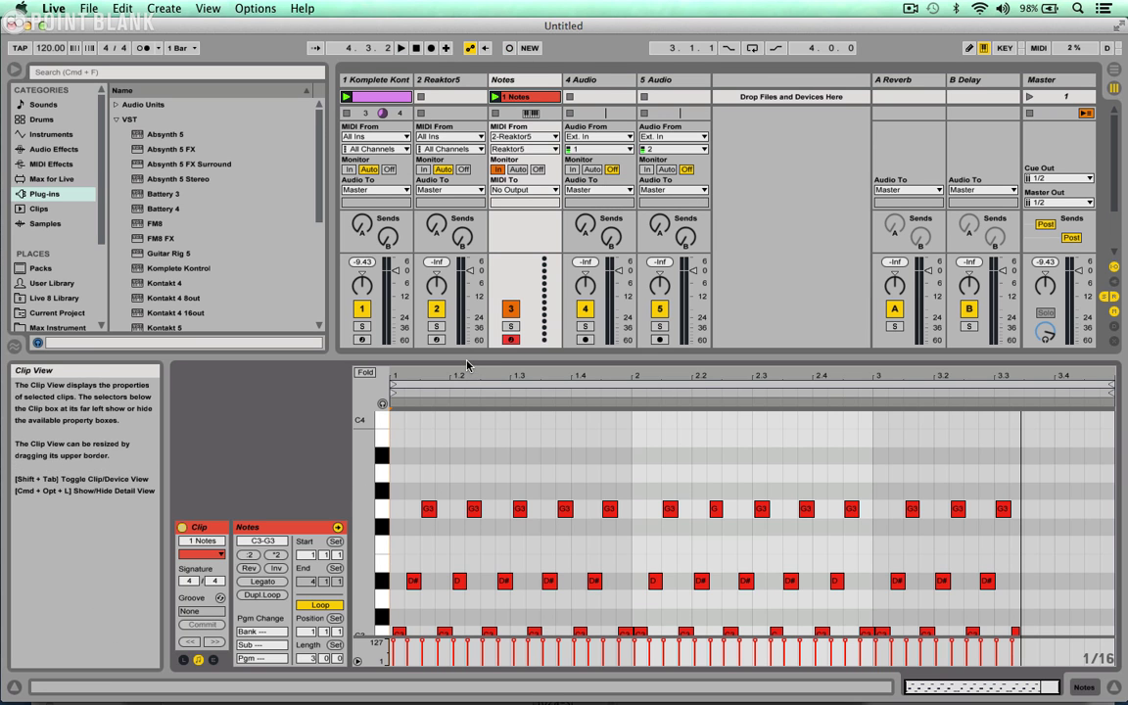
{"action": "left_click_drag", "start_coordinate": [468, 362], "coordinate": [461, 266]}
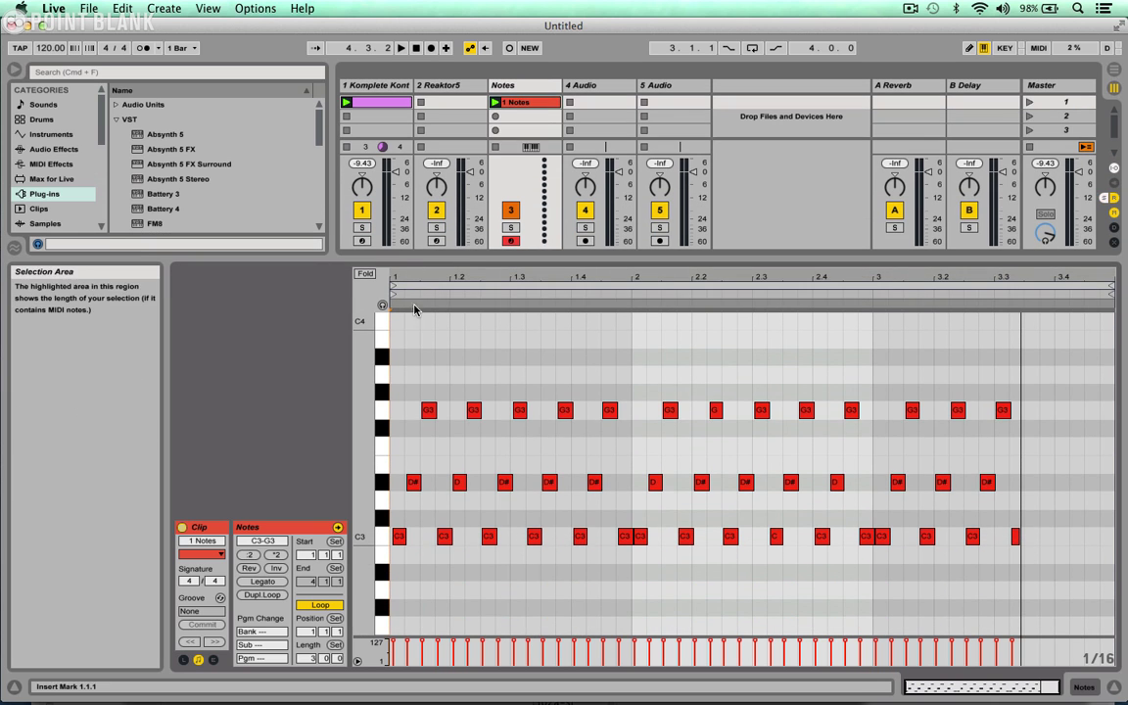
{"action": "left_click_drag", "start_coordinate": [416, 277], "coordinate": [544, 257]}
{"action": "left_click", "coordinate": [460, 383], "text": "ctrl"}
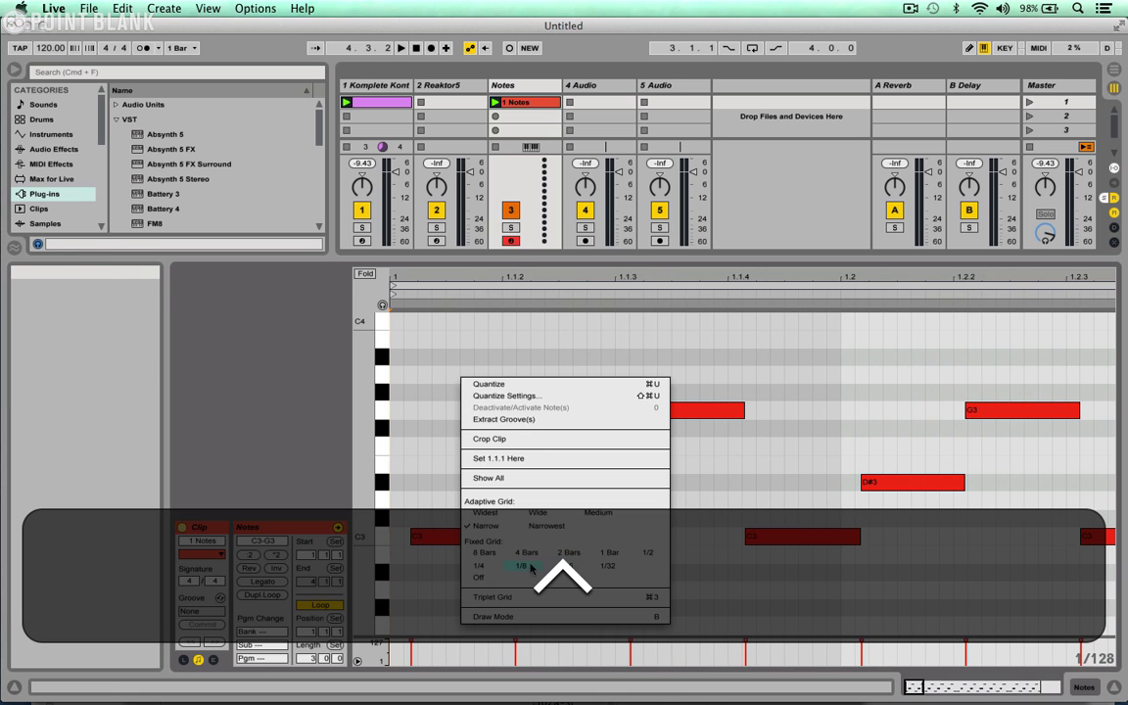
{"action": "left_click", "coordinate": [566, 566]}
Select all notes, shift them to the clip start, and quantize them to the grid.
{"action": "key", "text": "super+a"}
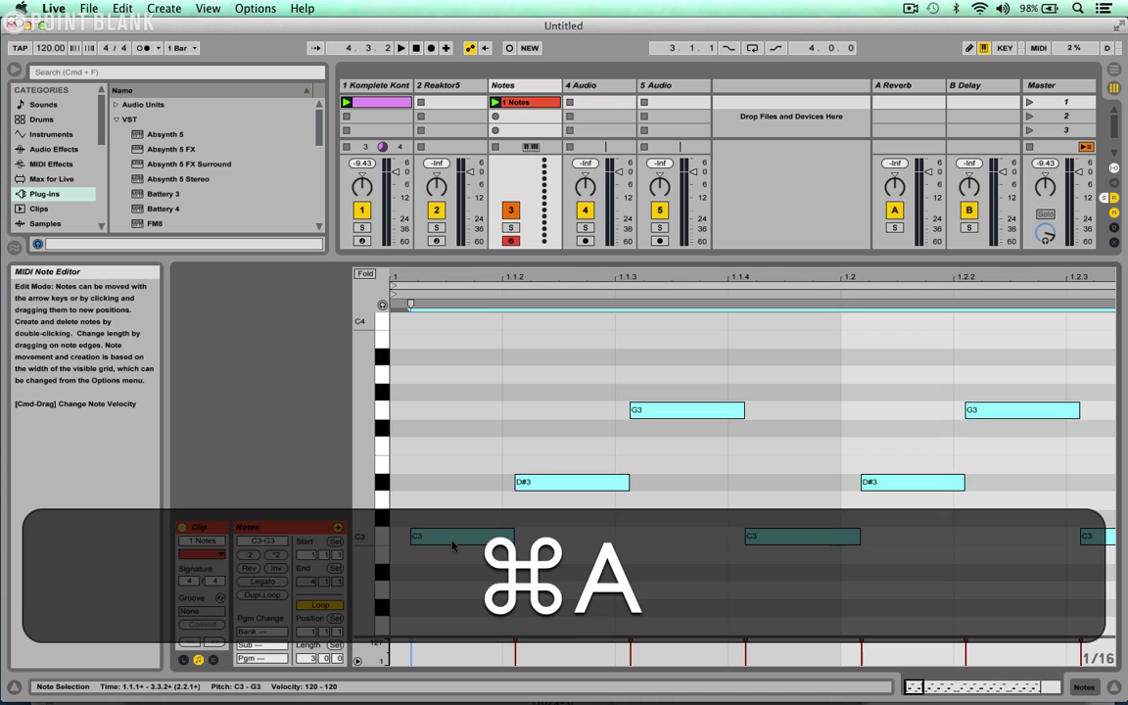
{"action": "left_click_drag", "start_coordinate": [452, 539], "coordinate": [439, 541]}
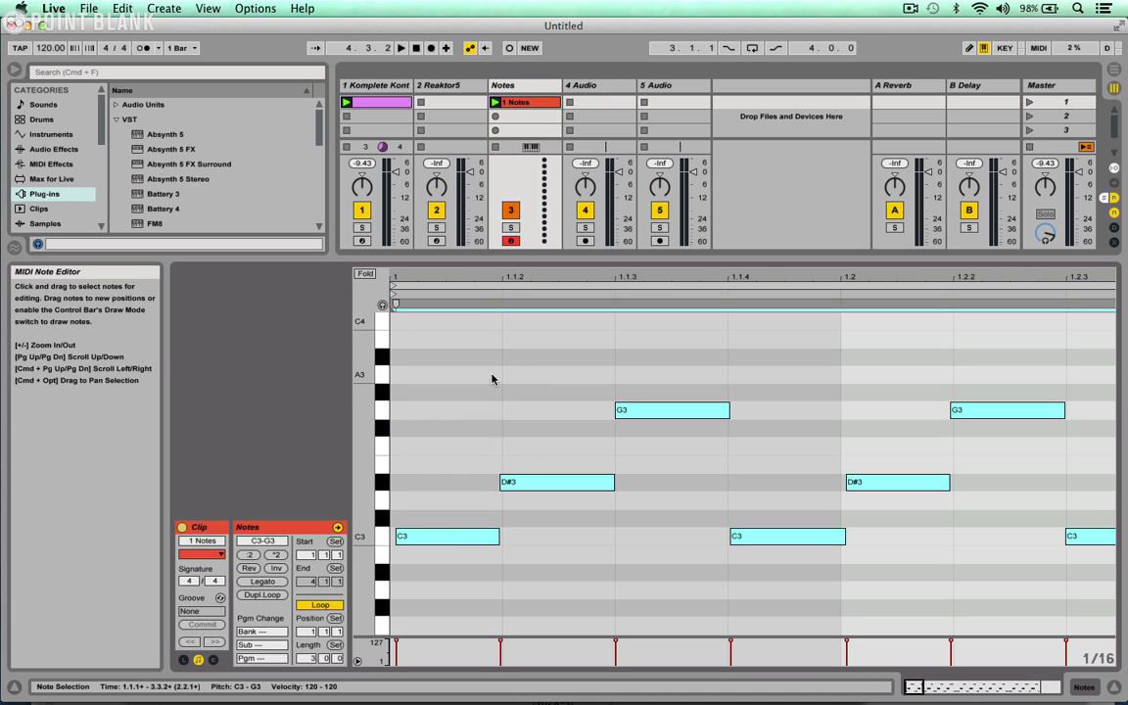
{"action": "key", "text": "shift+super+u"}
{"action": "key", "text": "shift+super+Return"}
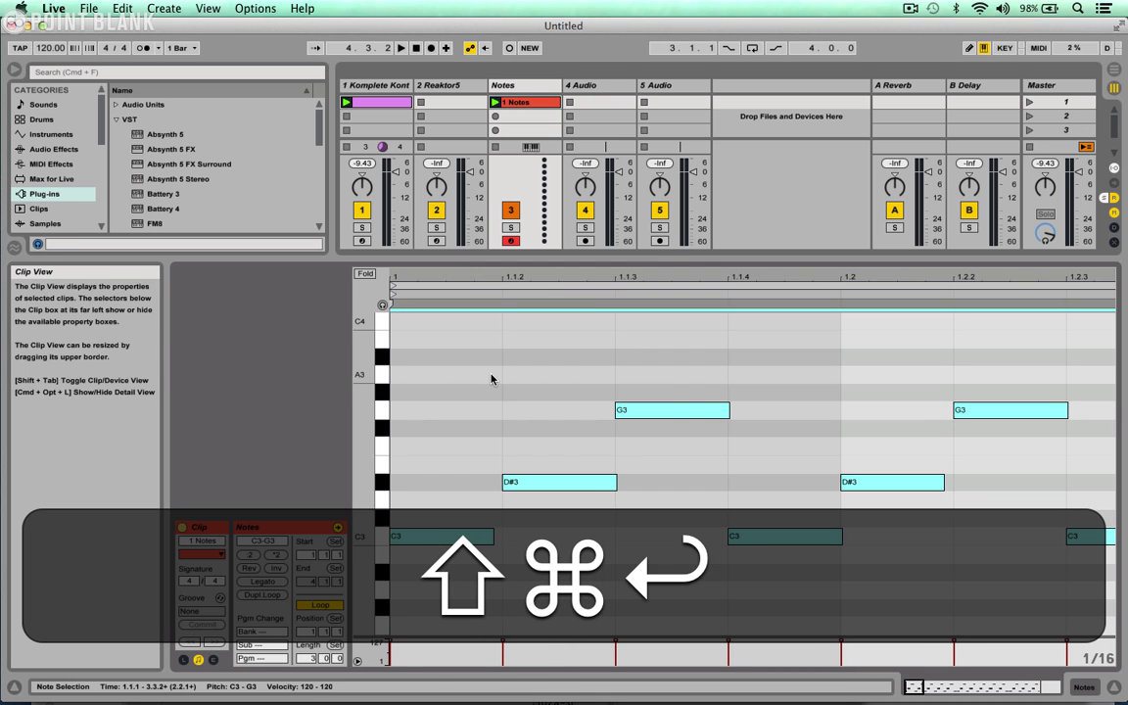